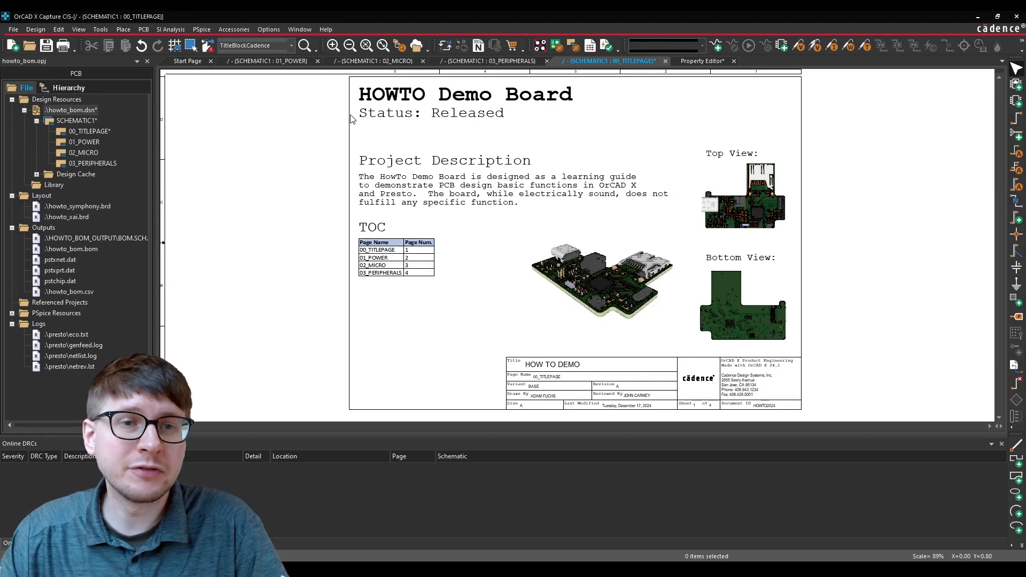
# Step: Examine the title page's heading, status, project description, table of contents and board view images
pyautogui.click(418, 97)
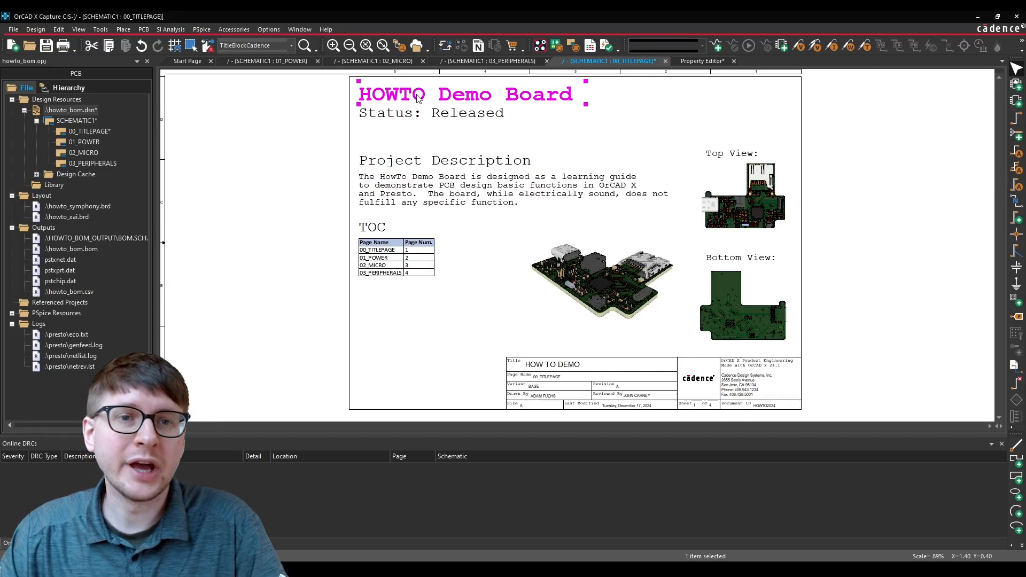
pyautogui.click(503, 137)
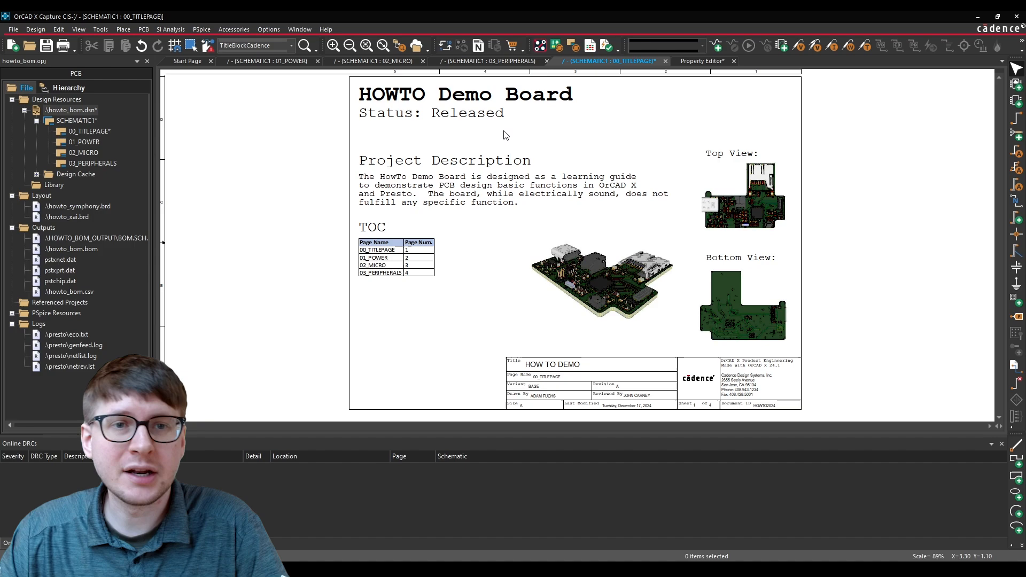
pyautogui.click(399, 116)
pyautogui.click(402, 134)
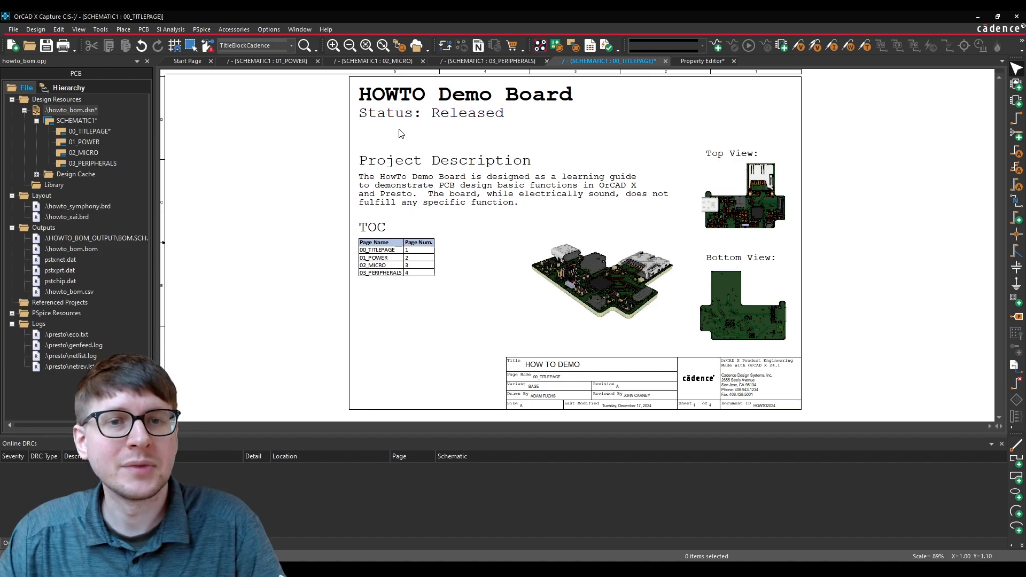
pyautogui.click(419, 184)
pyautogui.click(431, 285)
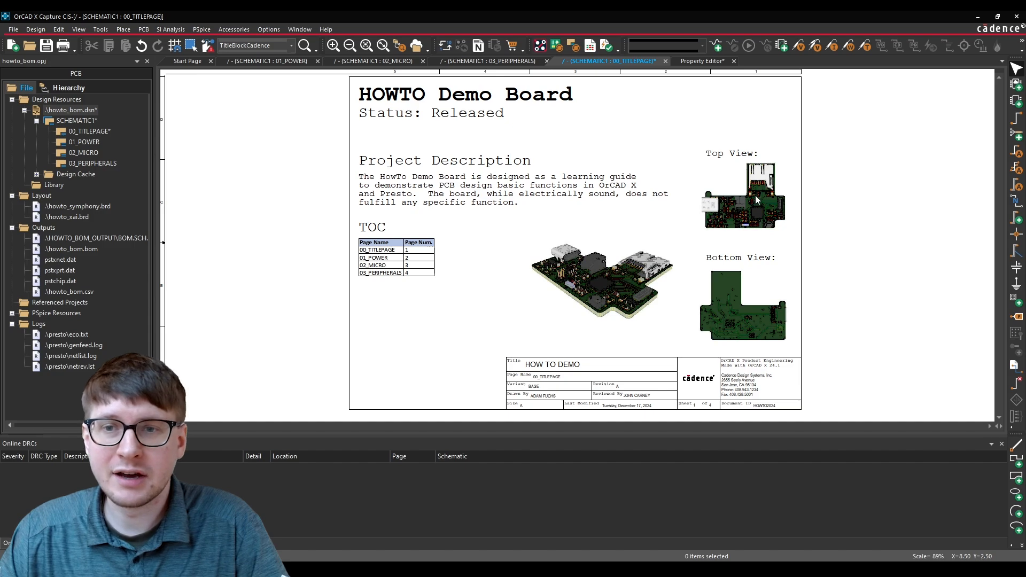
pyautogui.click(761, 222)
pyautogui.click(743, 306)
pyautogui.click(630, 274)
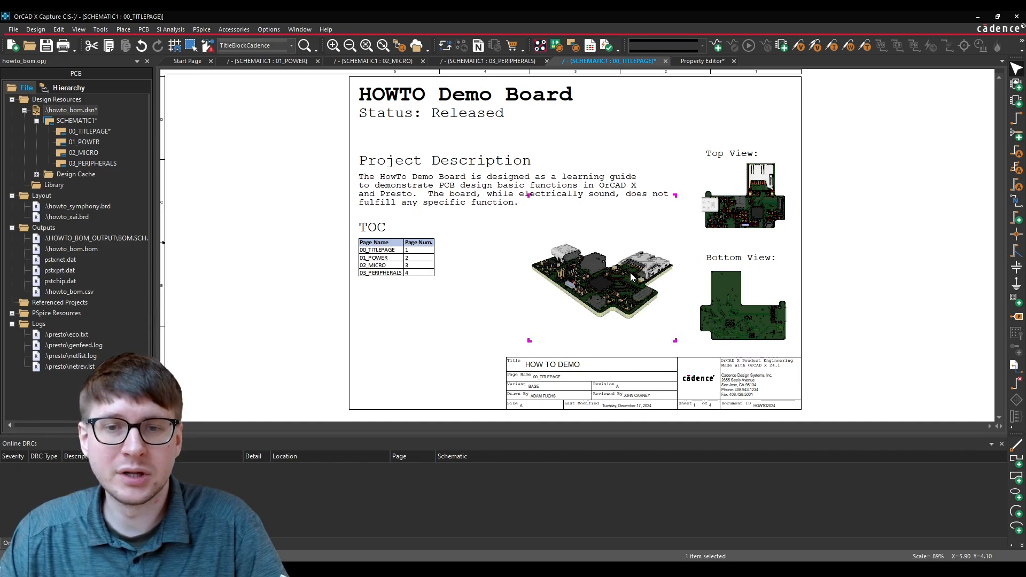
pyautogui.click(471, 295)
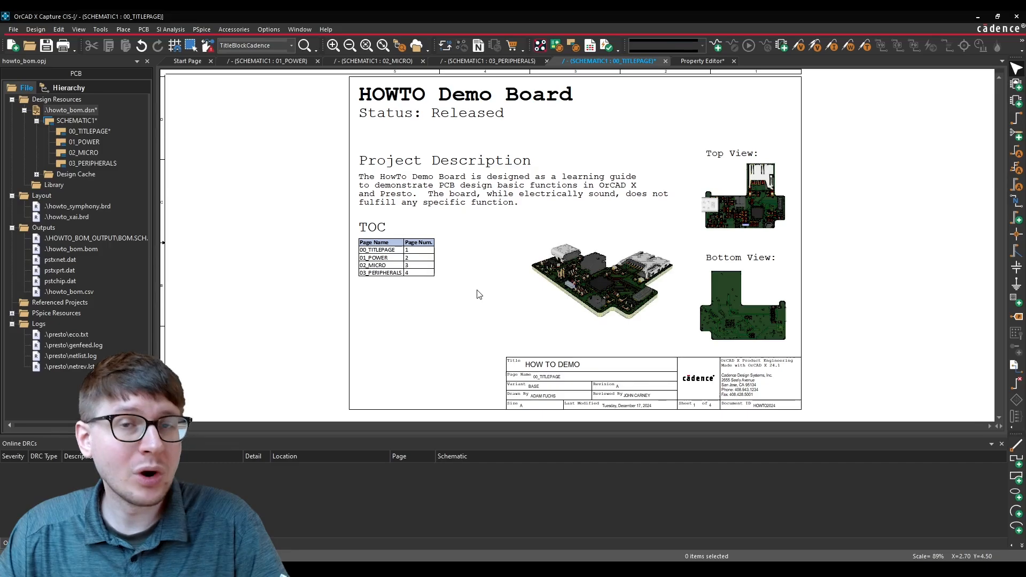
# Step: Try to delete the 00_TITLEPAGE page from SCHEMATIC1
pyautogui.click(76, 131)
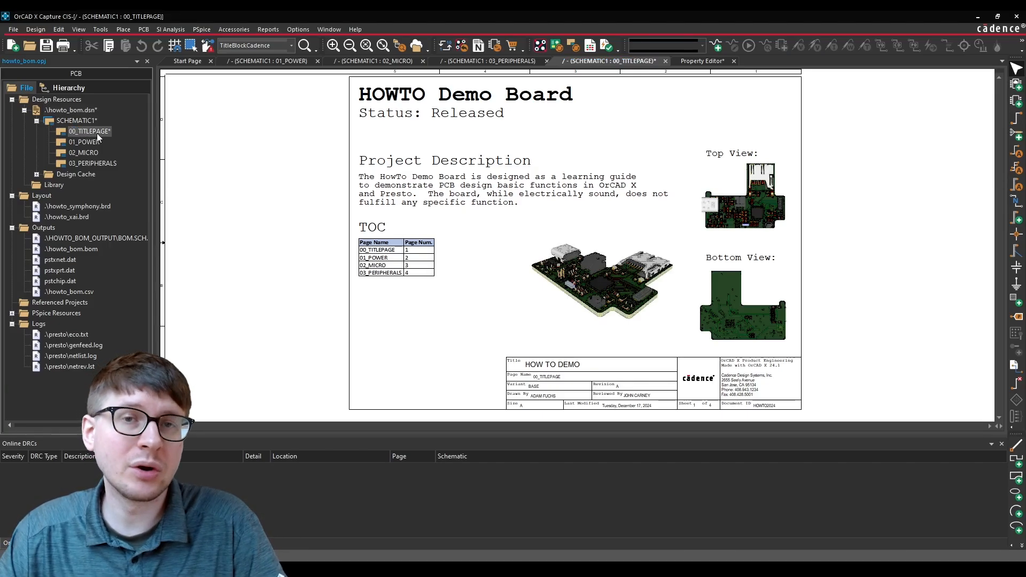
pyautogui.rightClick(98, 133)
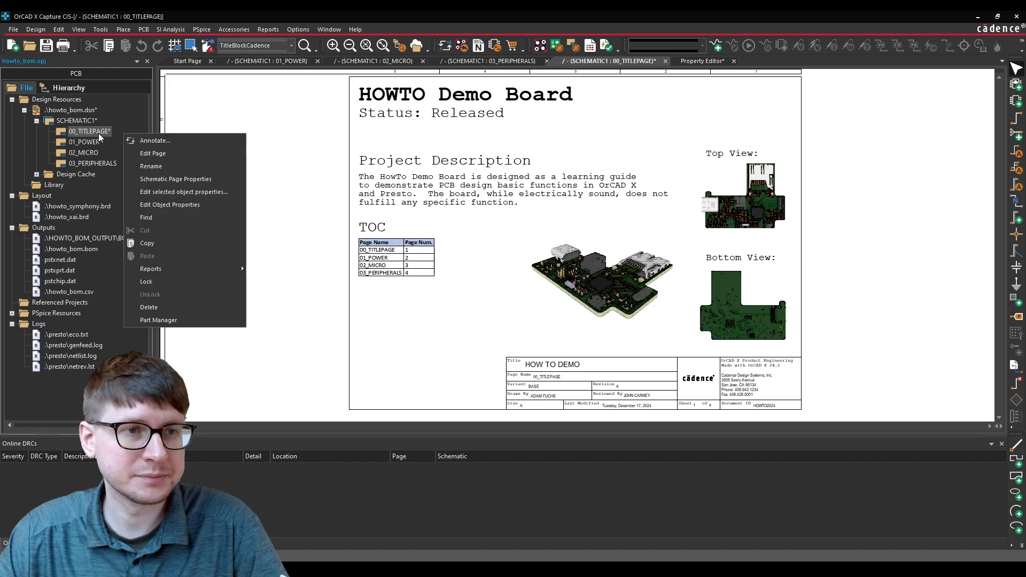
pyautogui.click(149, 306)
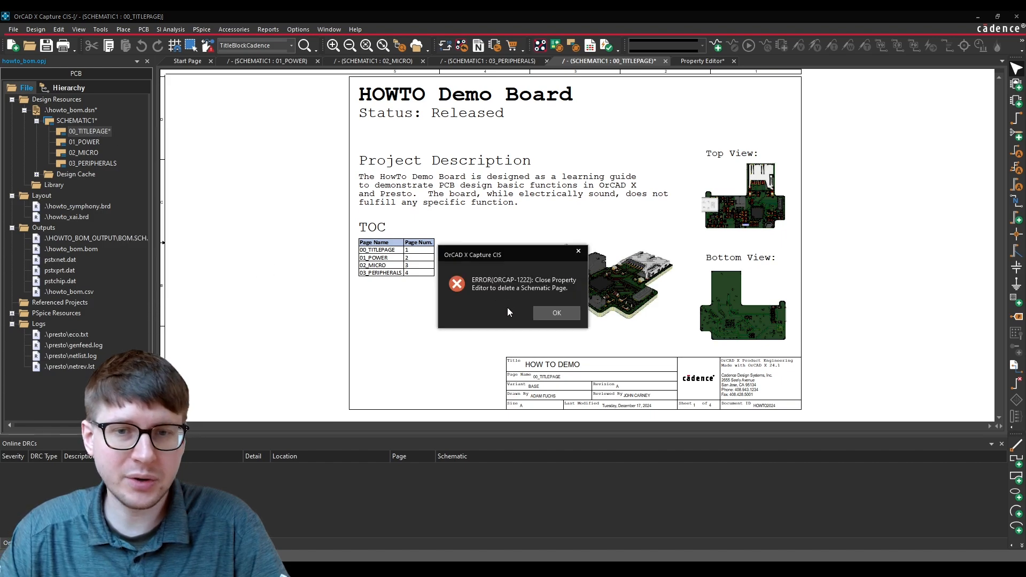
pyautogui.click(555, 313)
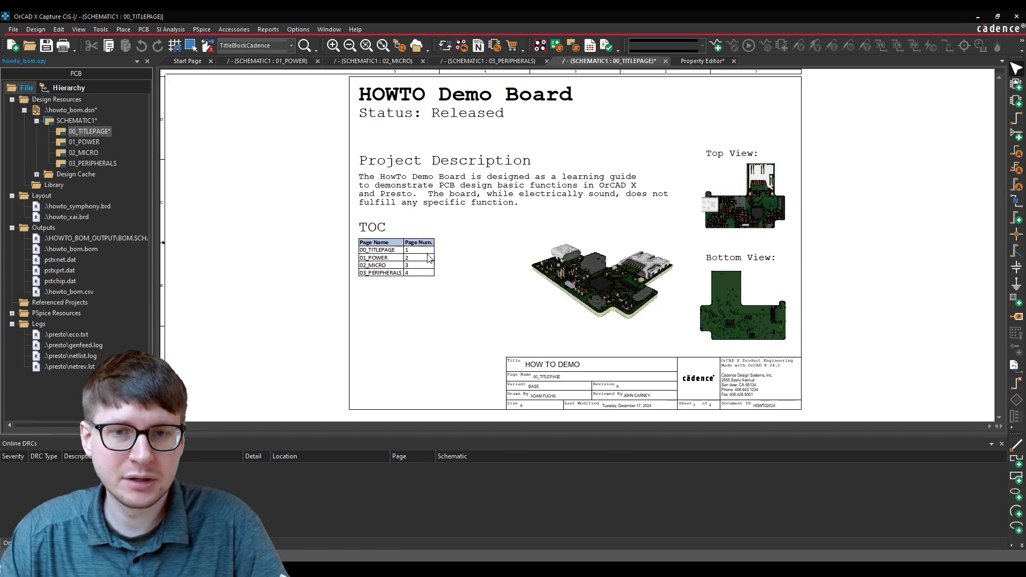
# Step: Save the design with all changes and close the open Property Editor and 00_TITLEPAGE page
pyautogui.click(48, 47)
pyautogui.click(733, 61)
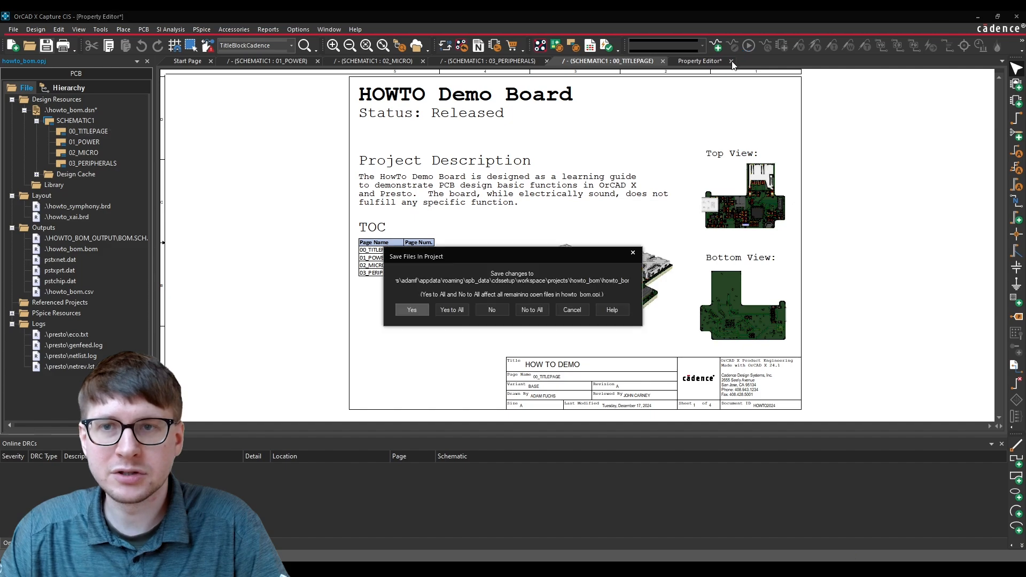
pyautogui.click(451, 310)
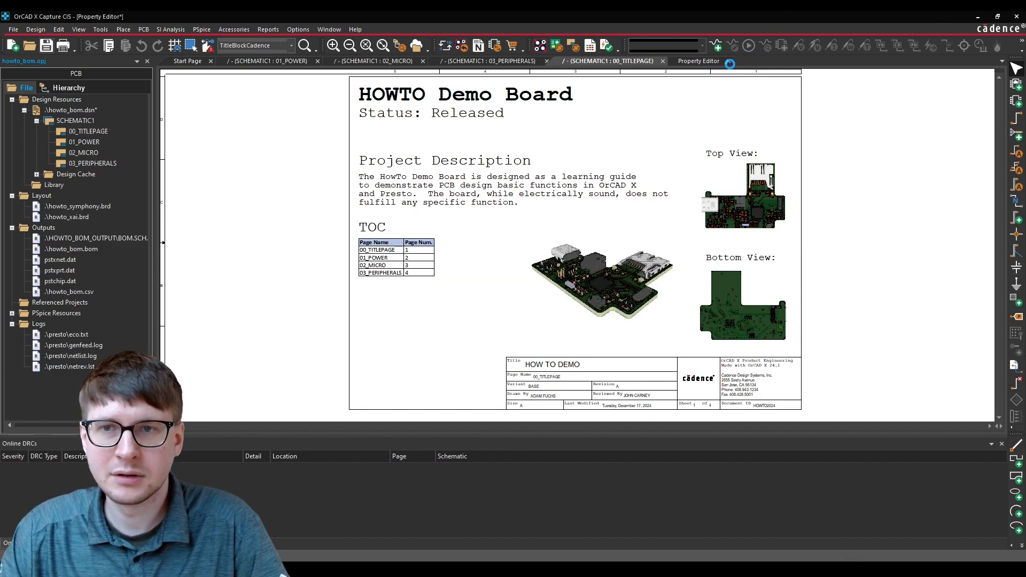
pyautogui.click(729, 60)
pyautogui.click(663, 61)
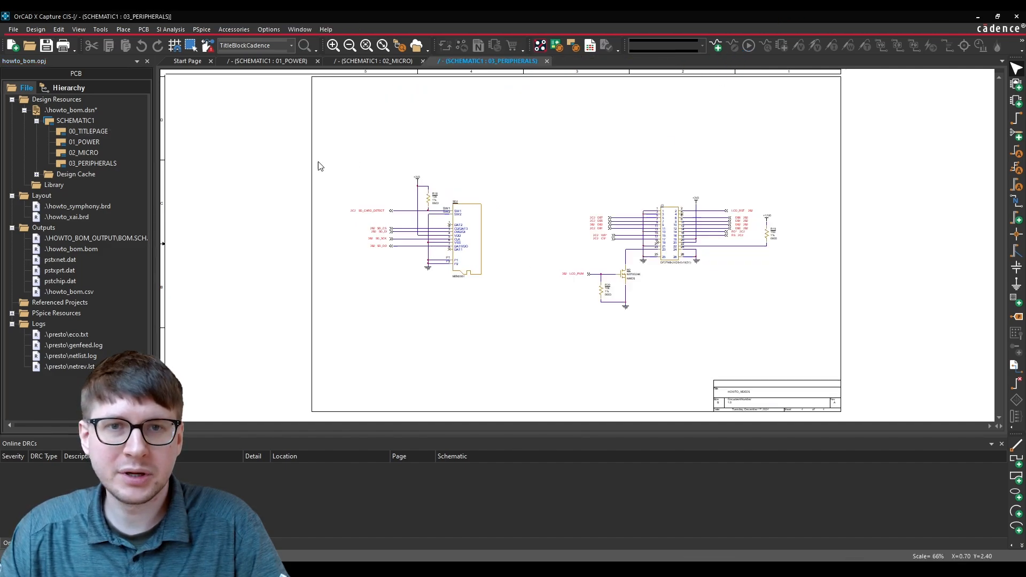
# Step: Delete the 00_TITLEPAGE schematic page from the project
pyautogui.rightClick(94, 128)
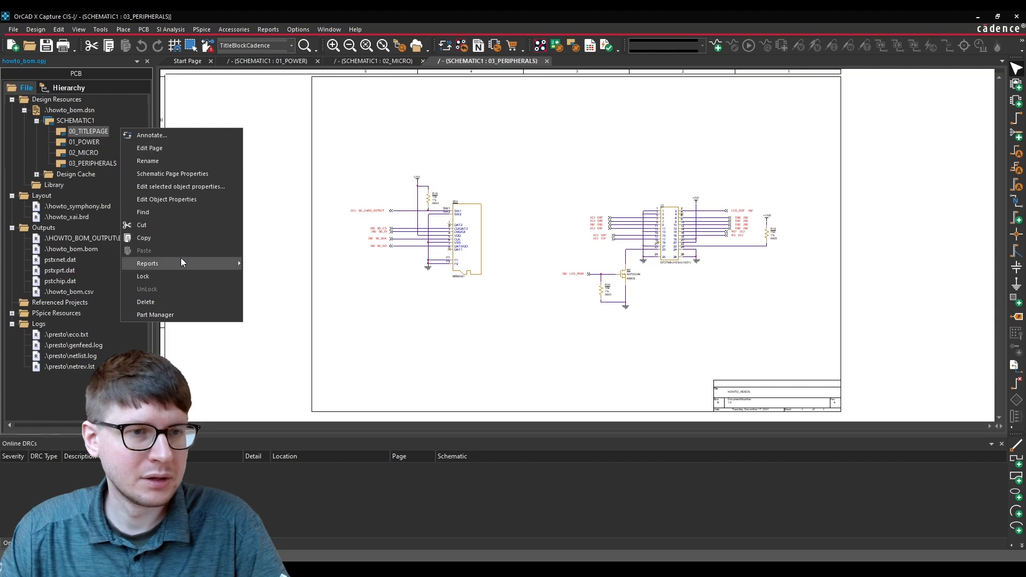
pyautogui.click(145, 302)
pyautogui.click(516, 319)
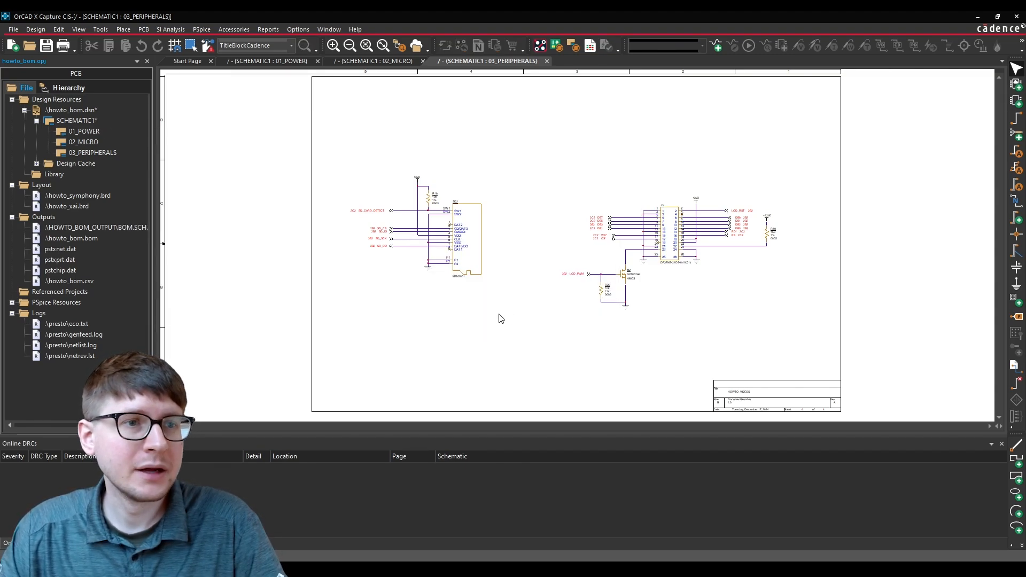
# Step: Add a new schematic page named TITLEBLOCK to SCHEMATIC1
pyautogui.rightClick(82, 122)
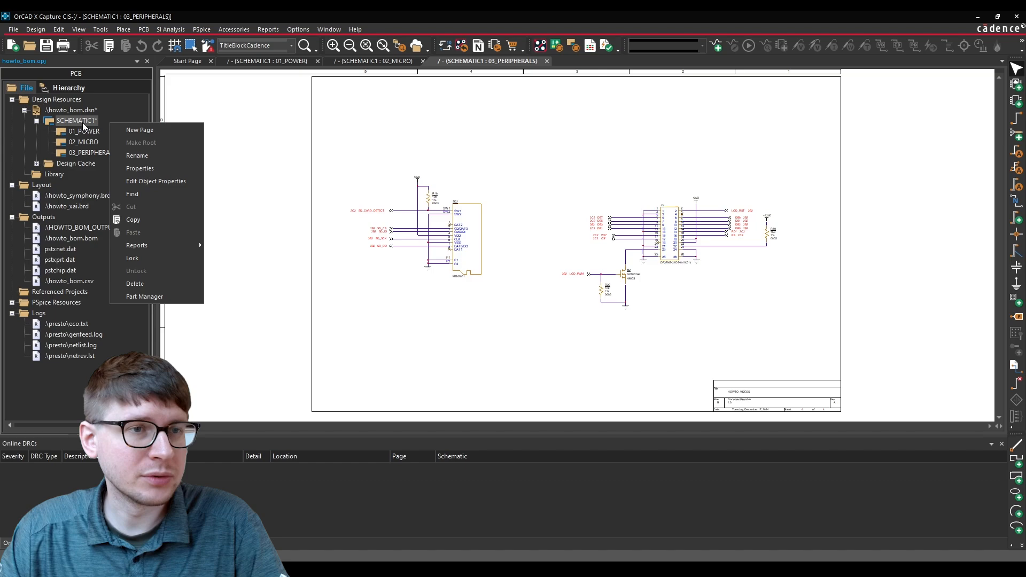
pyautogui.click(138, 131)
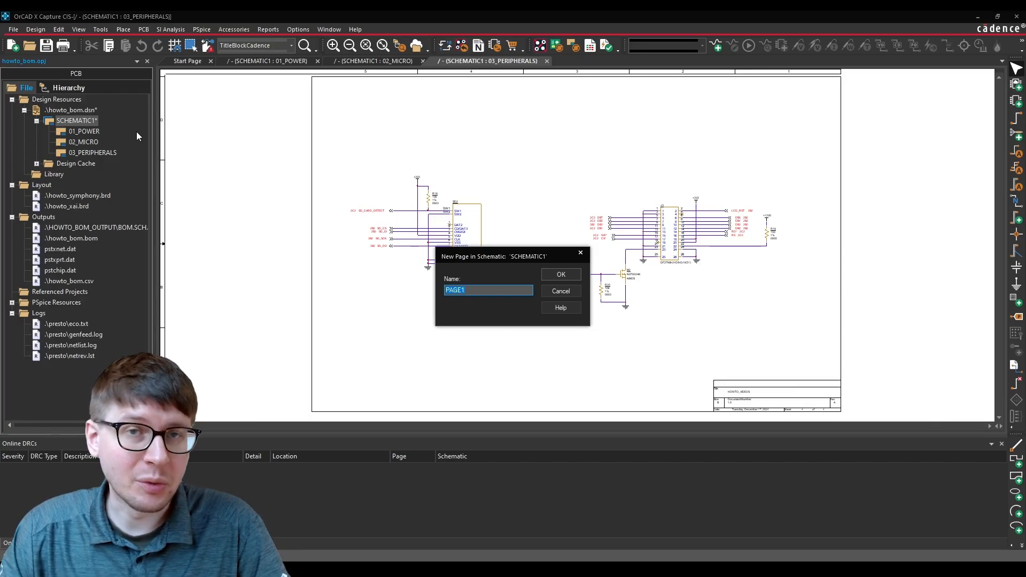
pyautogui.write('TITLEBLOCK')
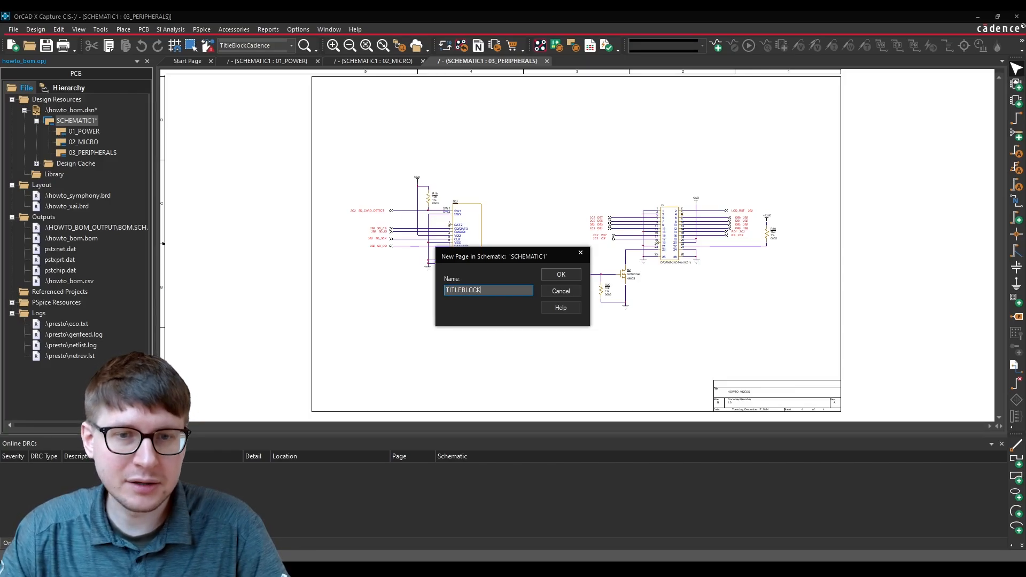
pyautogui.press('Return')
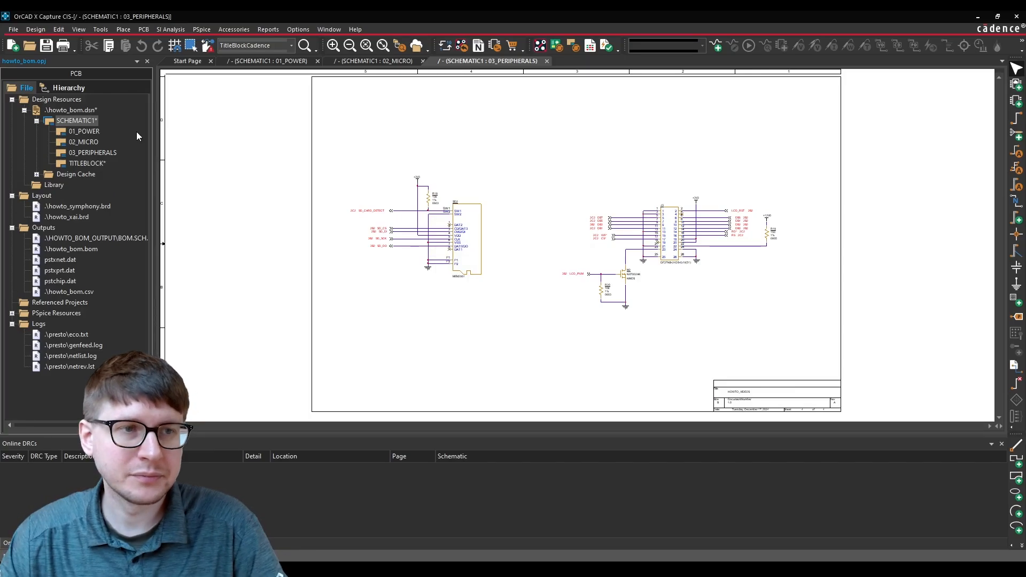
# Step: Rename the TITLEBLOCK page to 00_TITLEBLOCK
pyautogui.click(85, 164)
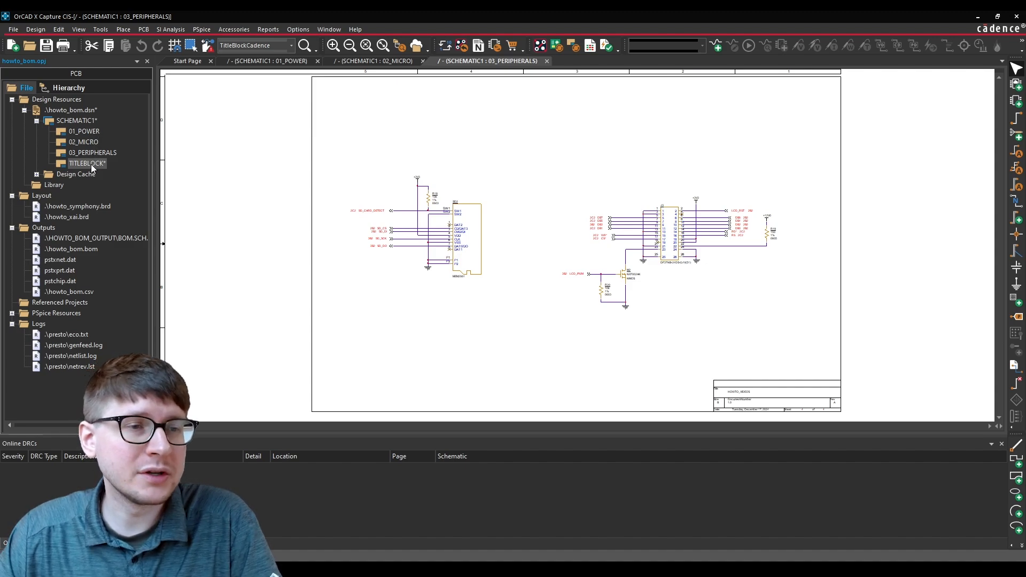
pyautogui.rightClick(92, 168)
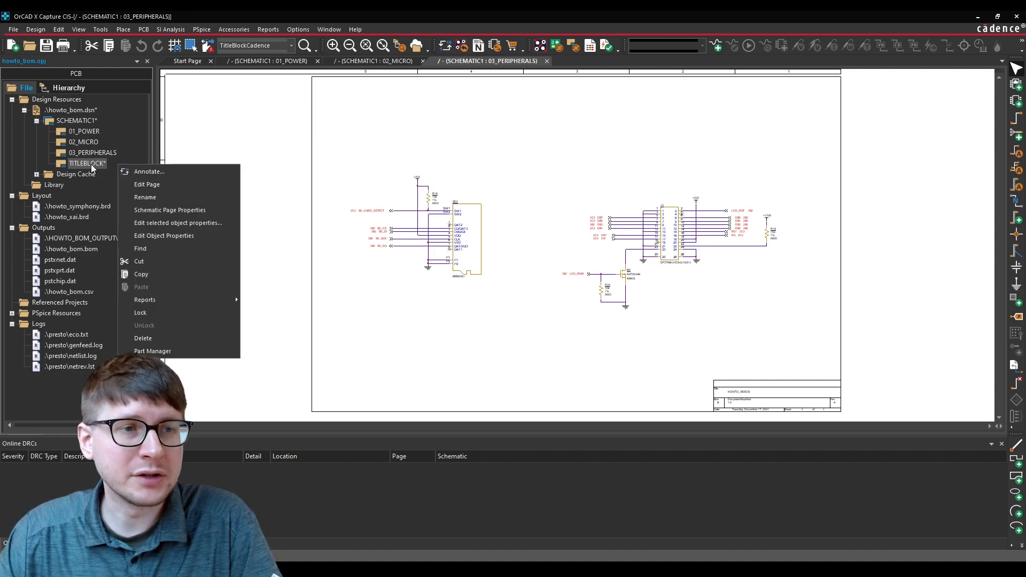
pyautogui.click(128, 196)
pyautogui.press('Home')
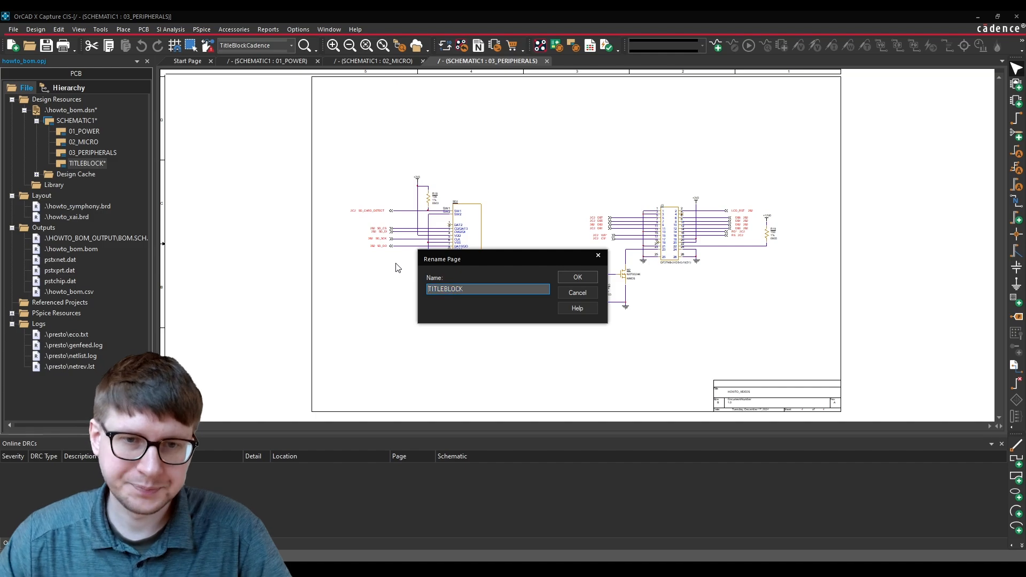
pyautogui.write('00_')
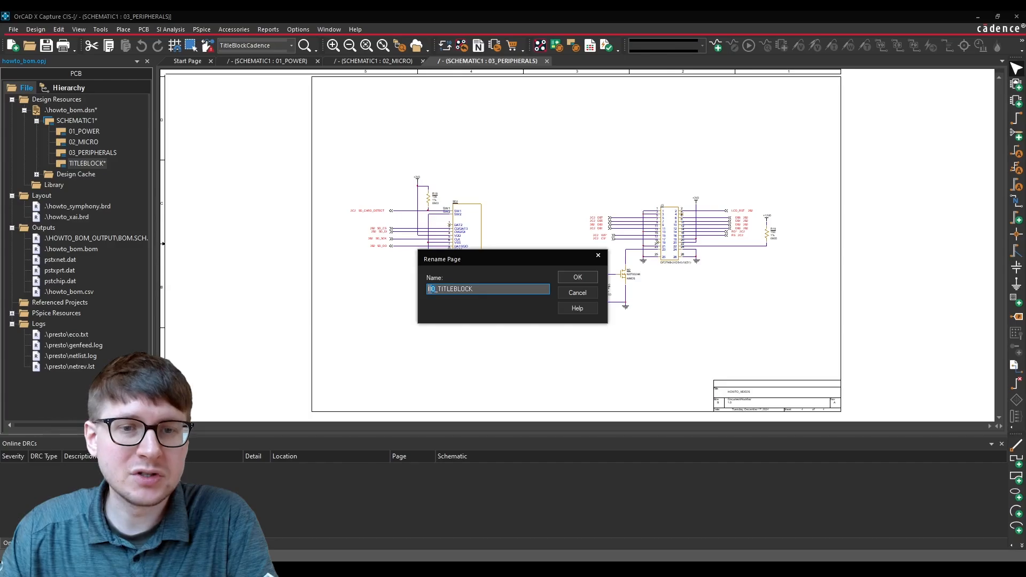
pyautogui.click(562, 277)
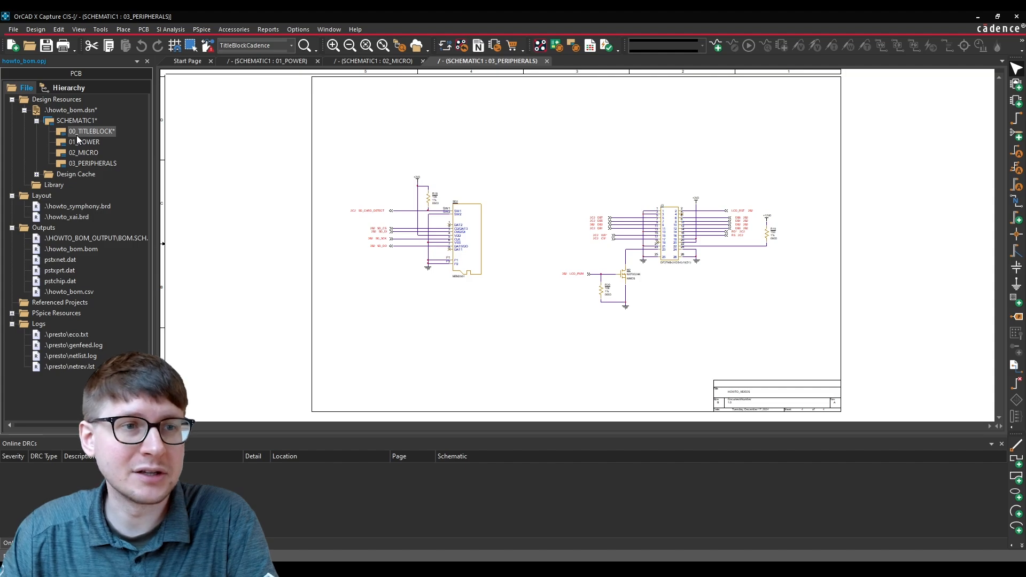
# Step: Open the 00_TITLEBLOCK page and delete its default title block
pyautogui.doubleClick(104, 131)
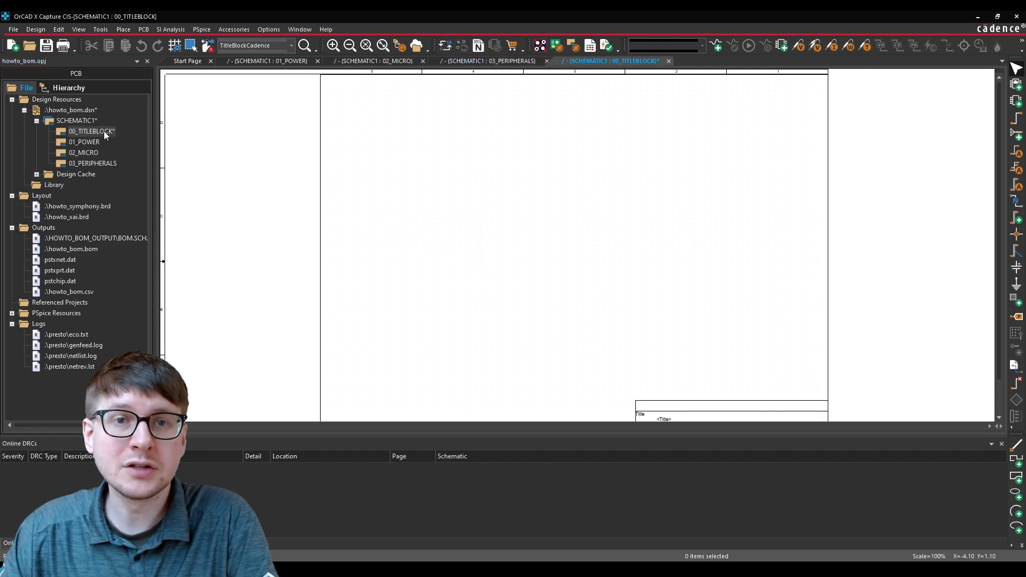
pyautogui.click(618, 194)
pyautogui.keyDown('ctrl'); pyautogui.scroll(-1, 619, 198); pyautogui.keyUp('ctrl')
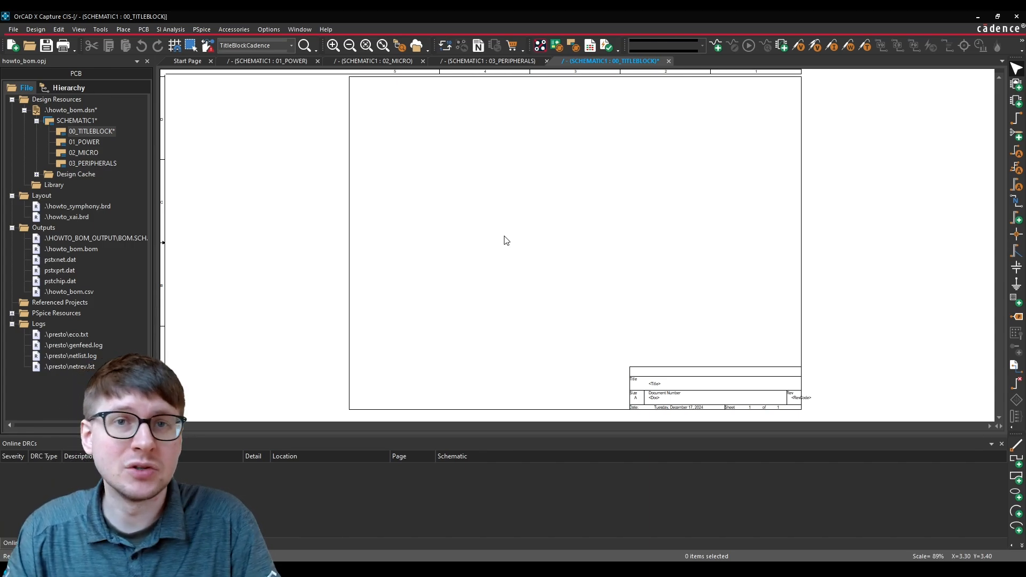
pyautogui.click(635, 379)
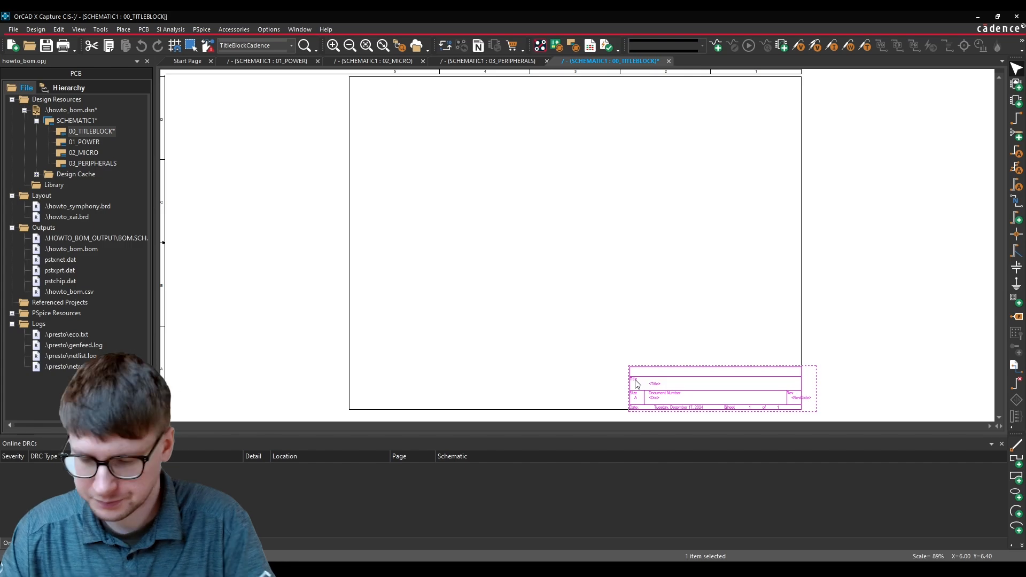
pyautogui.press('Delete')
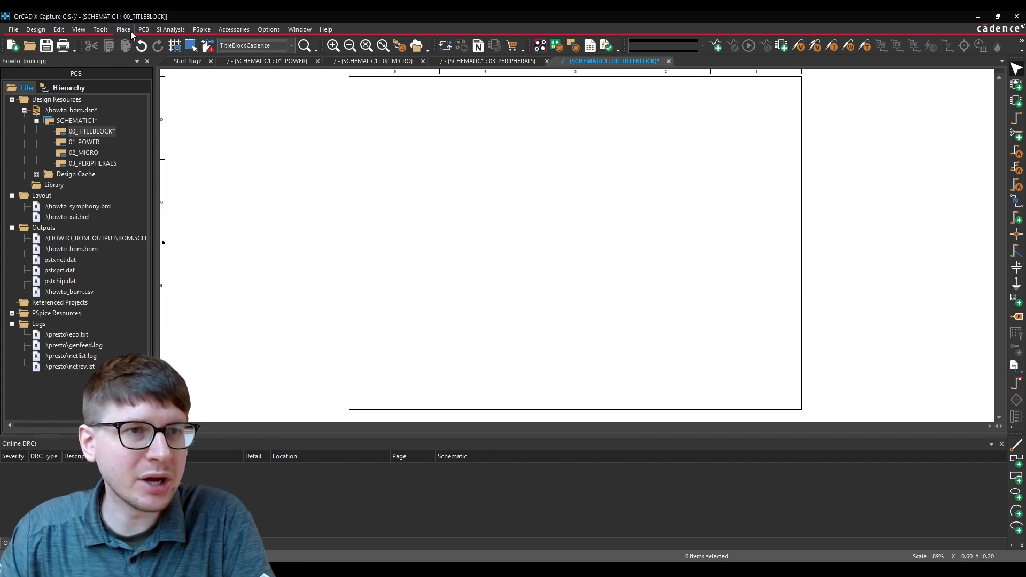
# Step: Place the TitleBlockCadence title block from the CAPSYM library in the lower-right corner of the page border
pyautogui.click(130, 30)
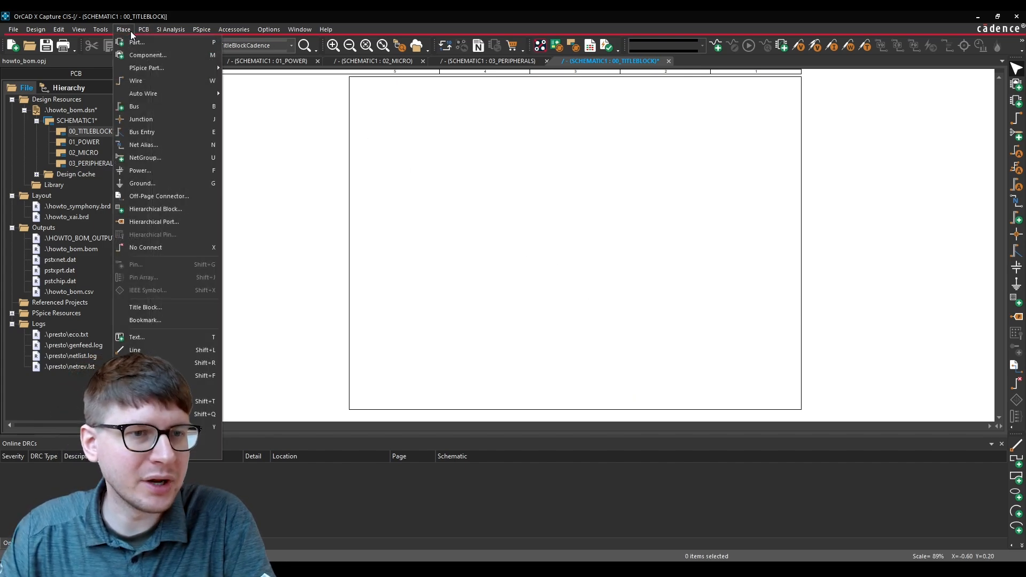
pyautogui.click(174, 309)
pyautogui.moveTo(474, 257); pyautogui.dragTo(474, 272)
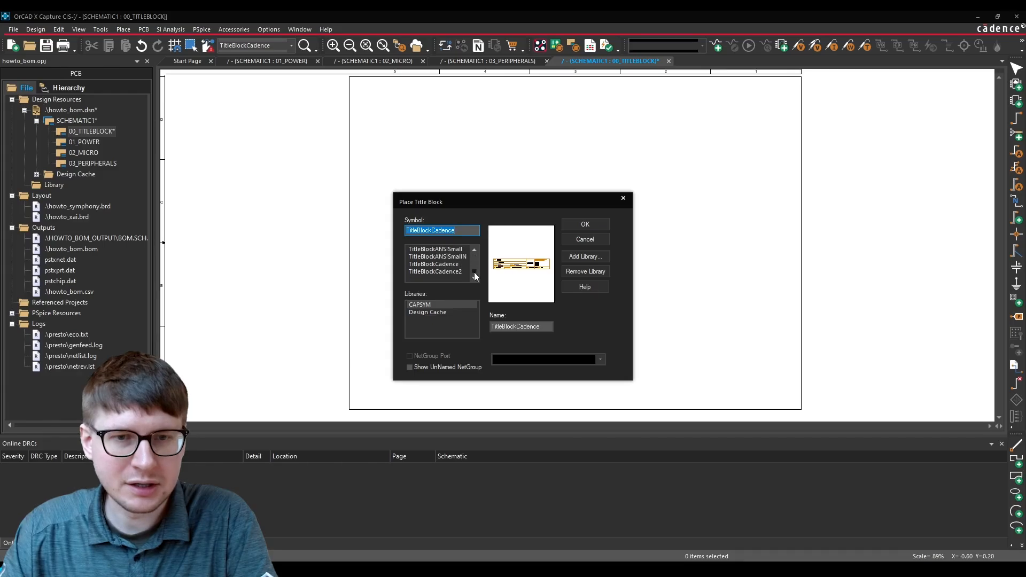
pyautogui.click(456, 263)
pyautogui.click(594, 226)
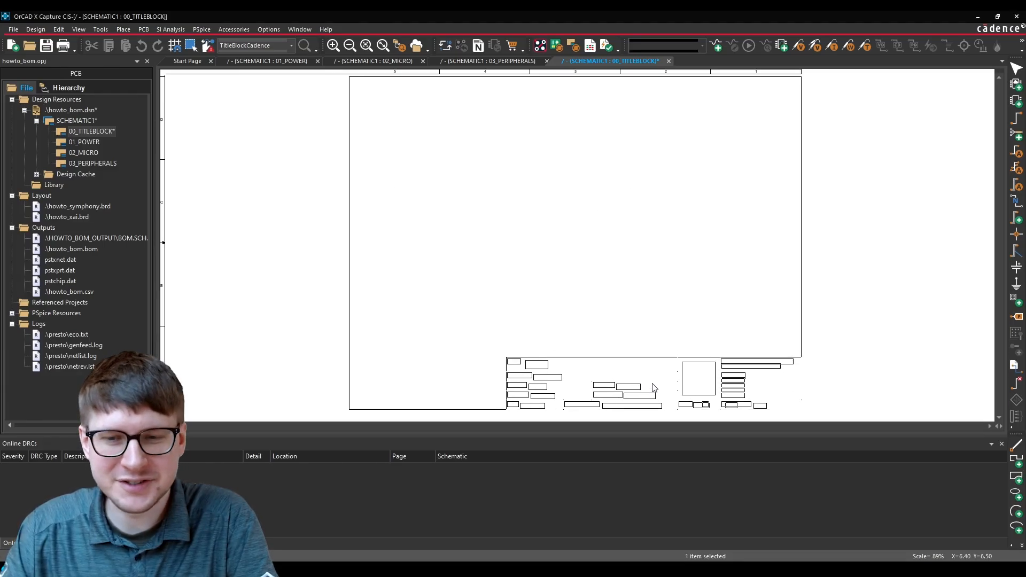
pyautogui.click(654, 385)
pyautogui.rightClick(641, 291)
pyautogui.click(658, 300)
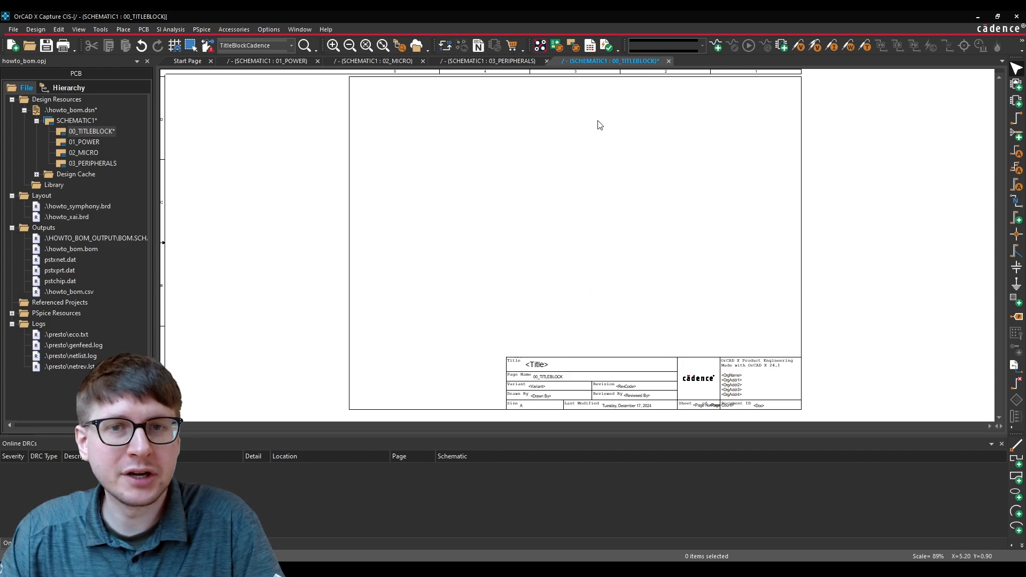
# Step: Place the text "HowTo BOM Demo Board" just inside the upper-left corner of the page border
pyautogui.click(121, 30)
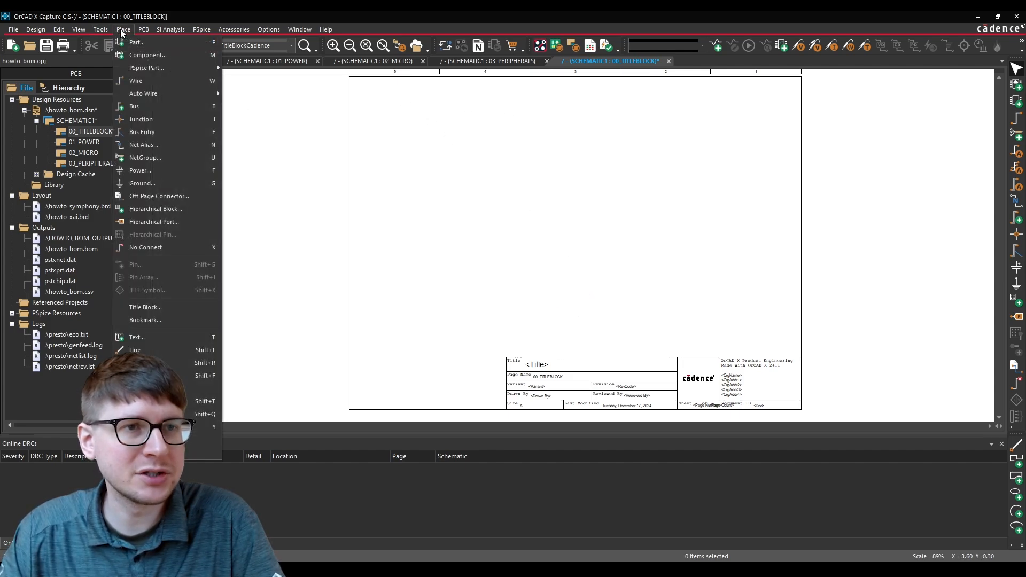
pyautogui.click(138, 337)
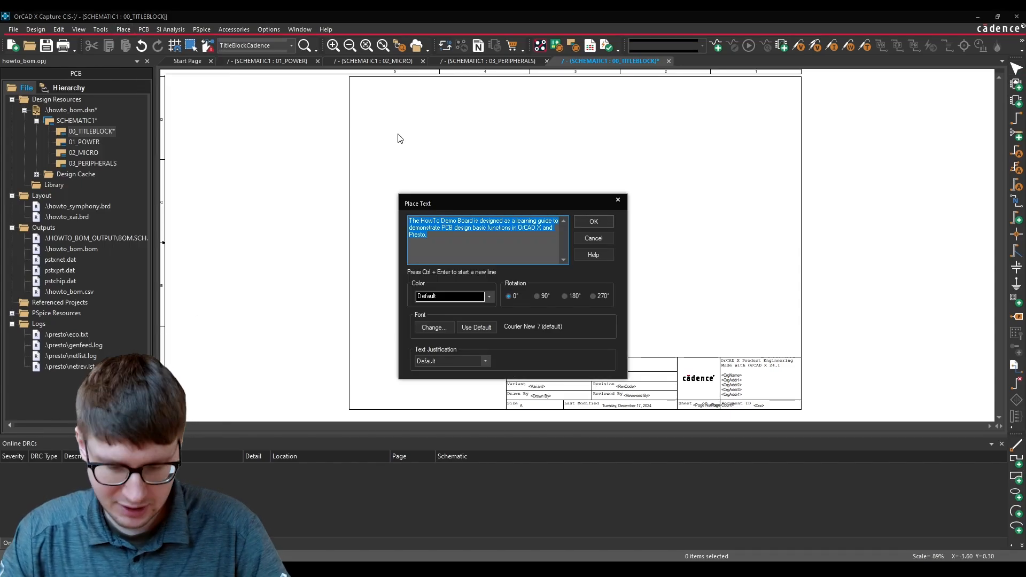
pyautogui.write('HowTo BOM Demo Board')
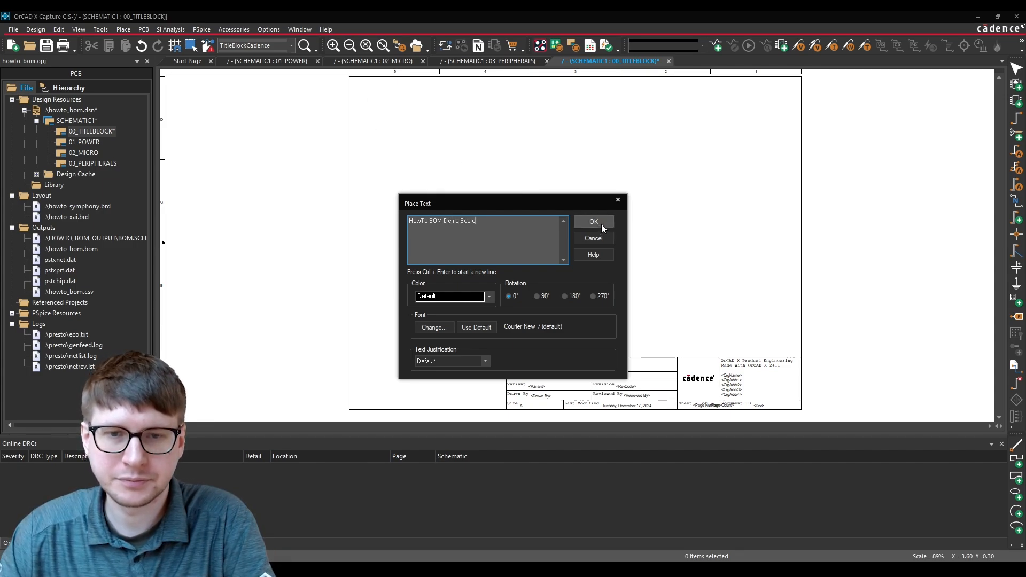
pyautogui.click(588, 222)
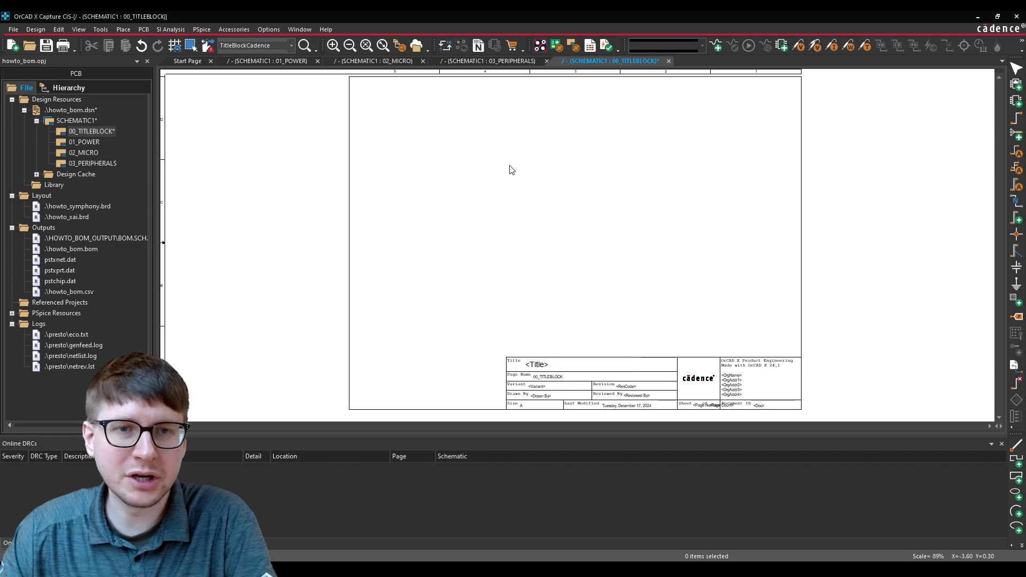
pyautogui.click(358, 88)
pyautogui.press('Escape')
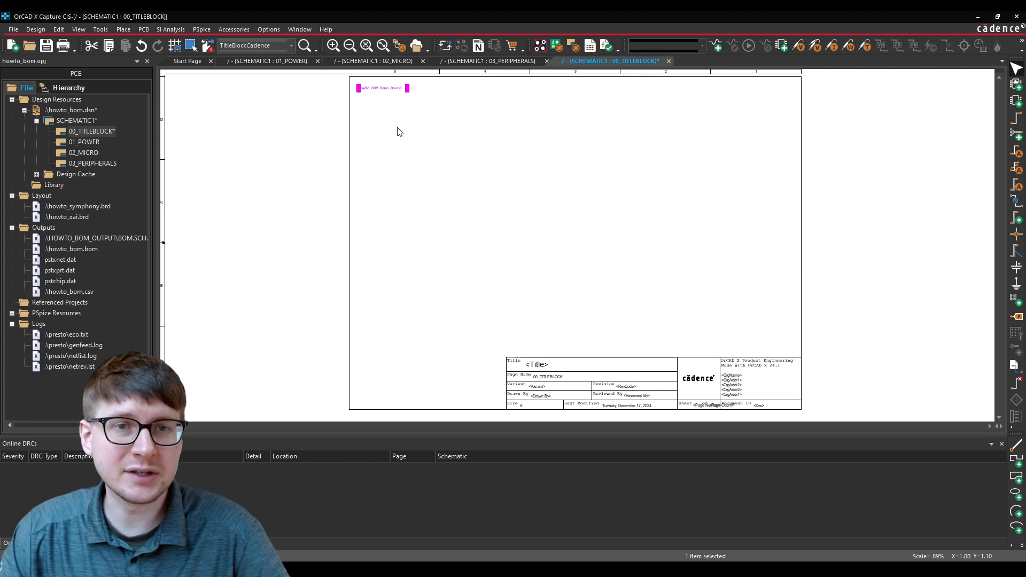
pyautogui.doubleClick(385, 90)
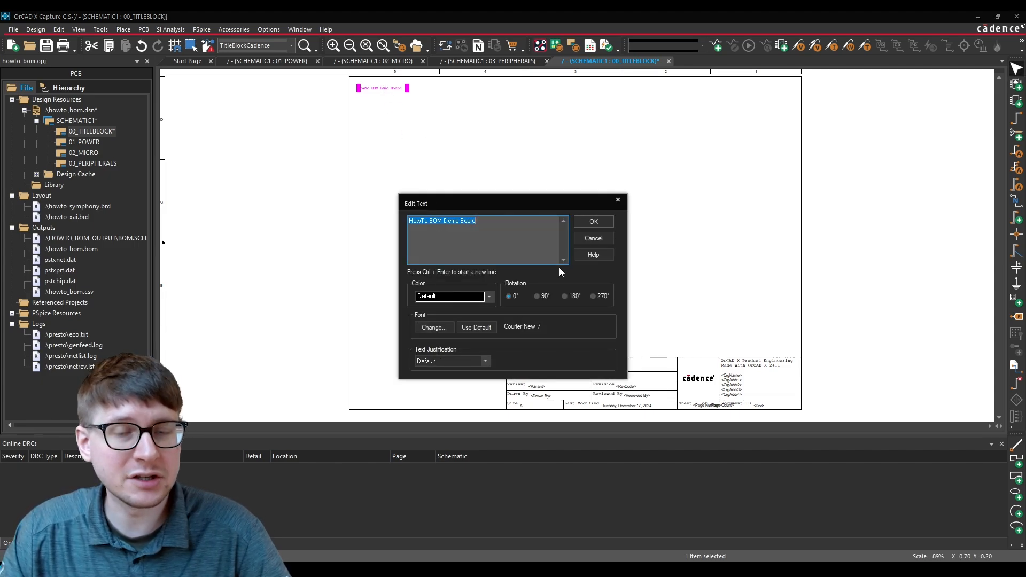
pyautogui.click(618, 199)
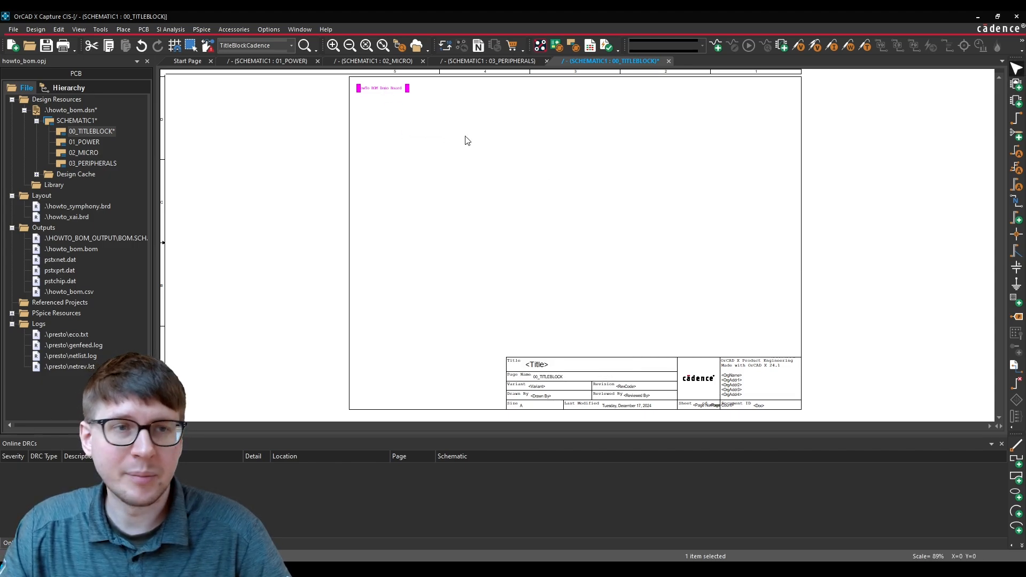
pyautogui.click(123, 29)
pyautogui.click(137, 338)
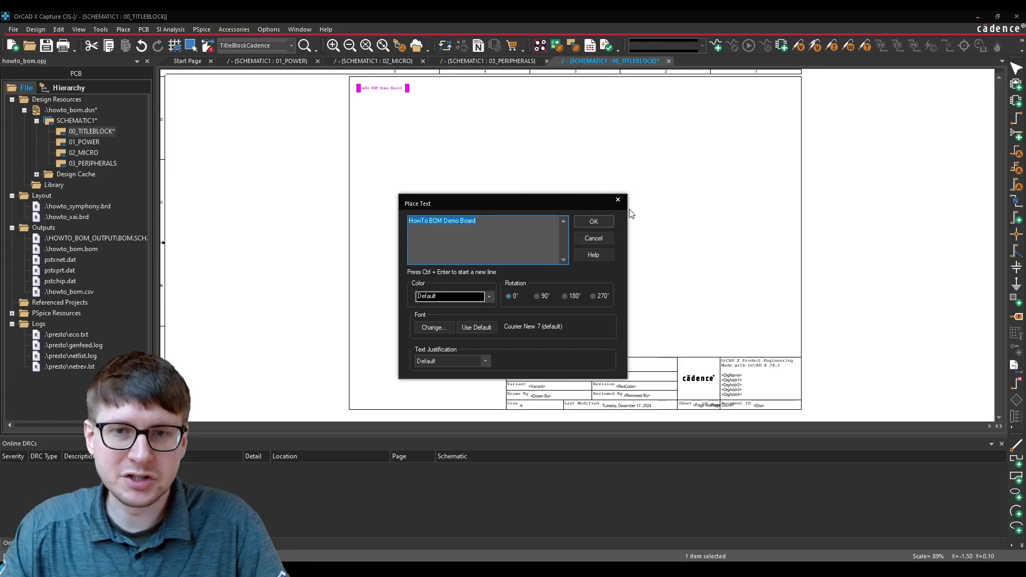
pyautogui.click(618, 200)
# Step: Set the font size of the "HowTo BOM Demo Board" text to 36
pyautogui.doubleClick(379, 88)
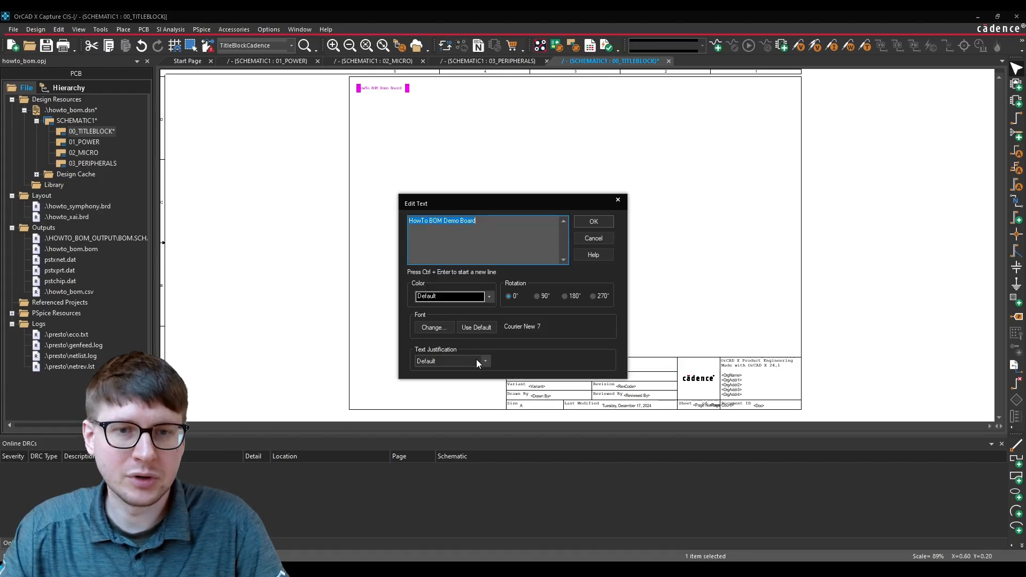
pyautogui.click(431, 327)
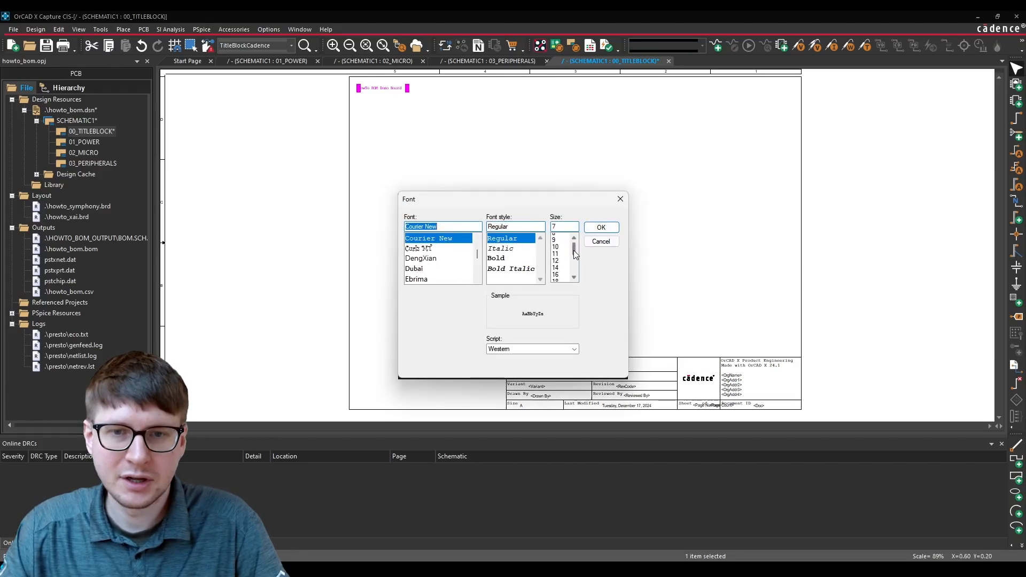
pyautogui.moveTo(574, 250); pyautogui.dragTo(574, 258)
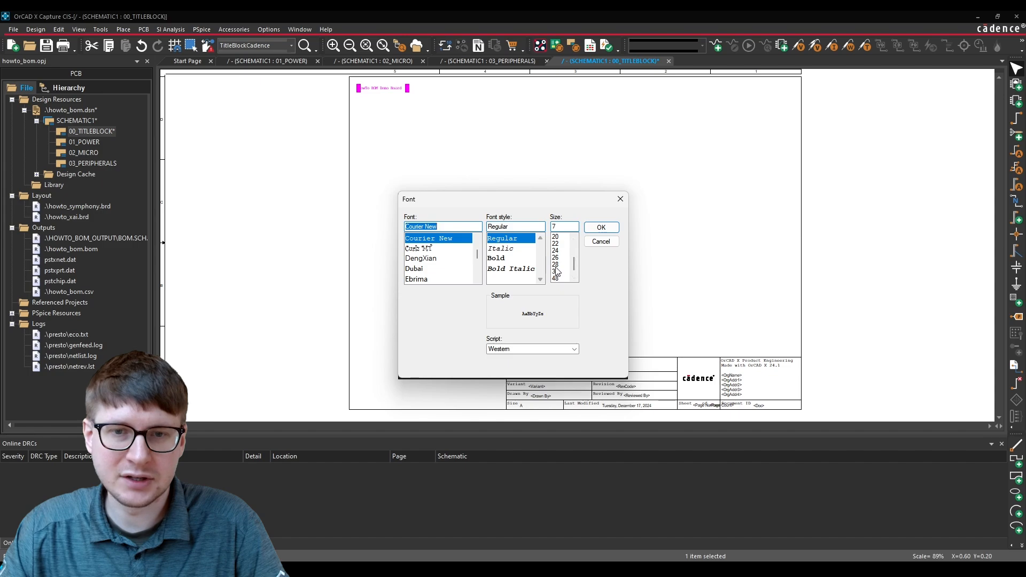
pyautogui.click(556, 271)
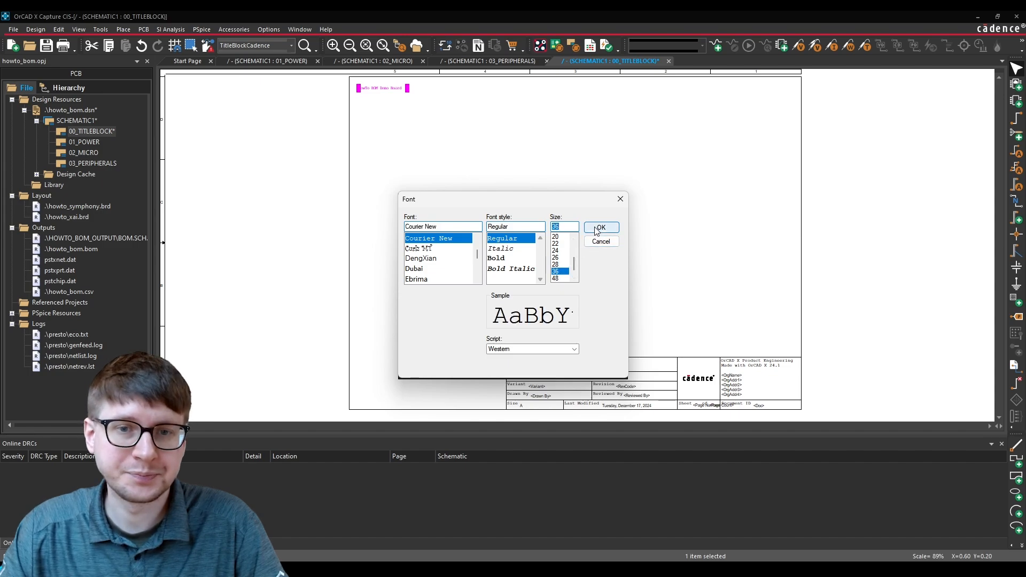
pyautogui.click(596, 227)
pyautogui.click(594, 225)
pyautogui.click(540, 204)
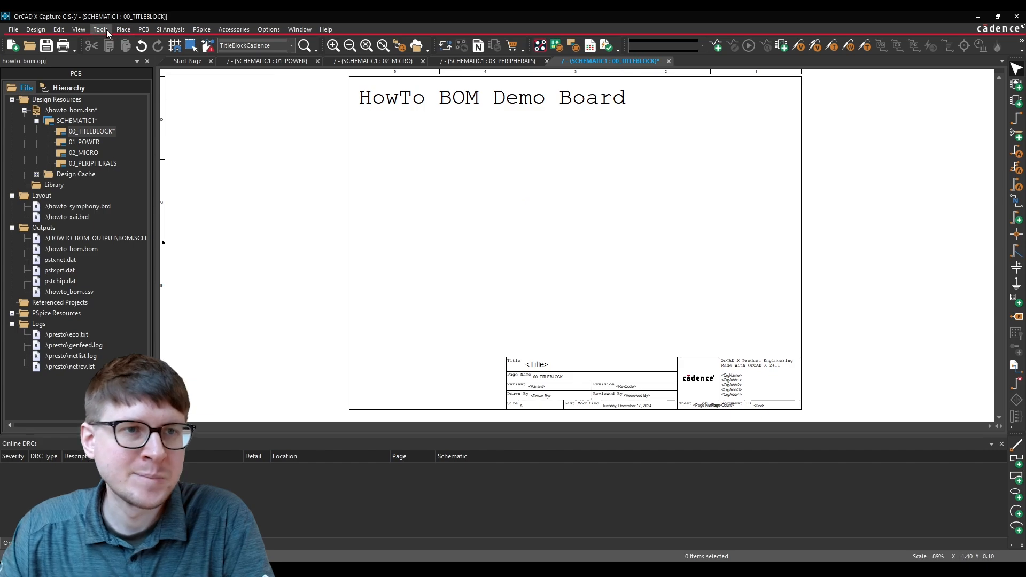
# Step: Start a new text annotation reading "Status: Released"
pyautogui.click(126, 29)
pyautogui.click(161, 336)
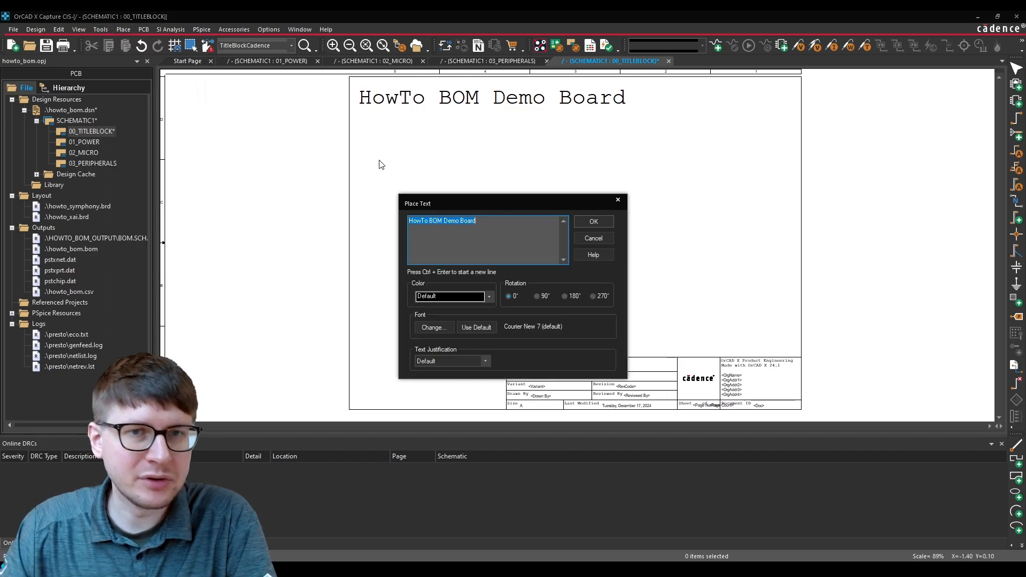
pyautogui.press('BackSpace')
pyautogui.write('Stat')
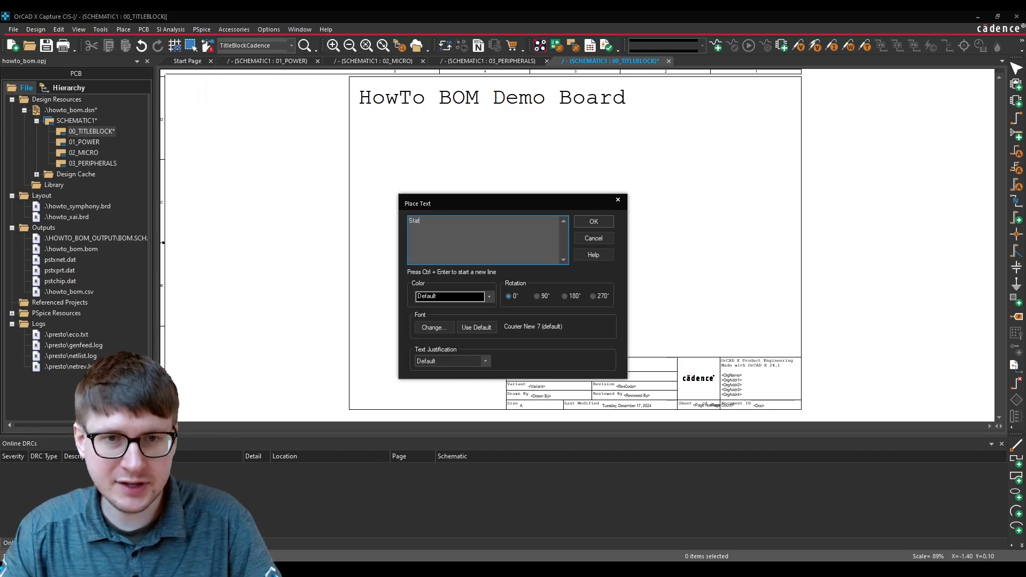
pyautogui.write('us: Released')
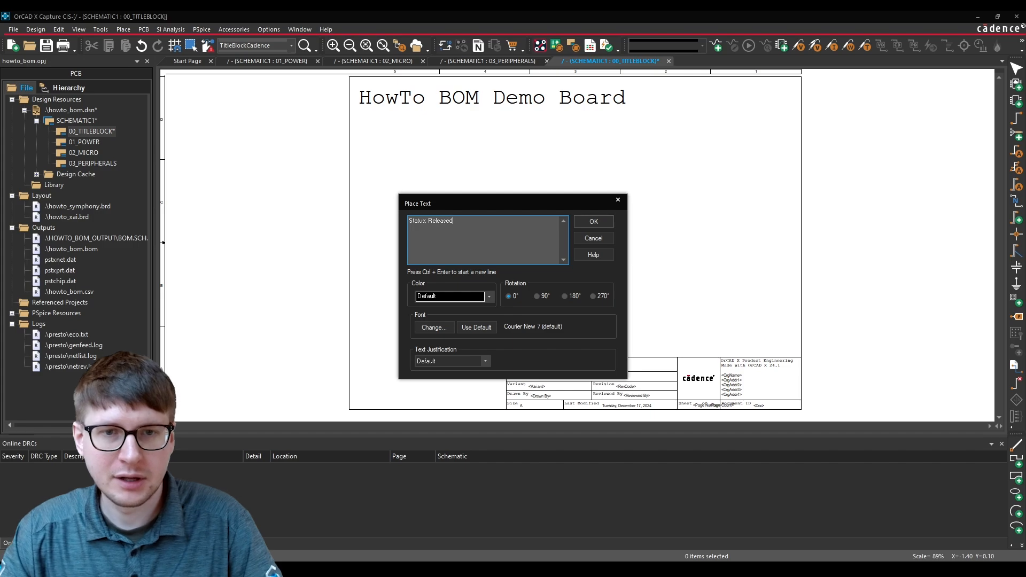
# Step: Set the status text's font size to 24 and place it directly below the "HowTo BOM Demo Board" title
pyautogui.click(444, 327)
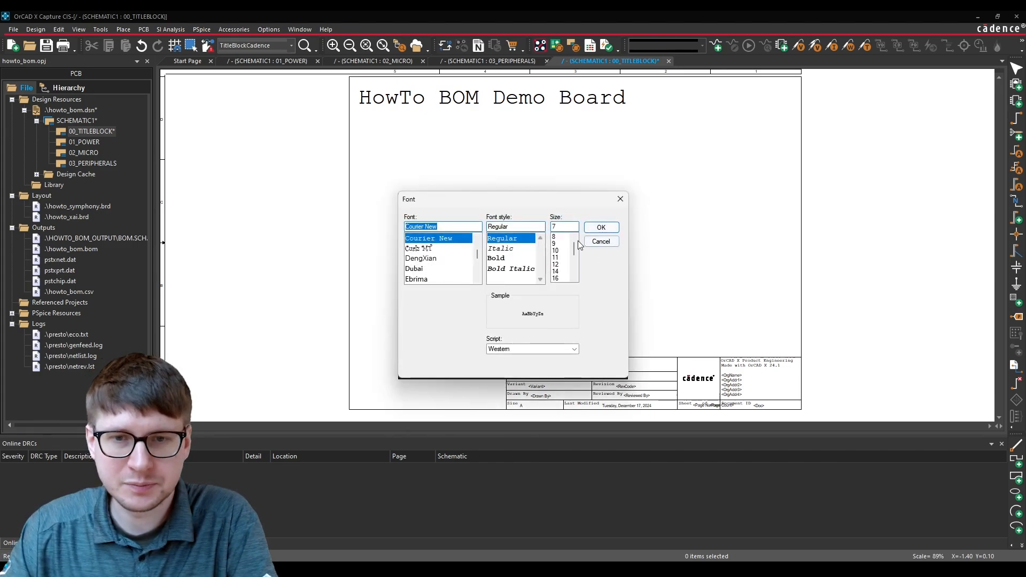
pyautogui.moveTo(574, 251); pyautogui.dragTo(570, 261)
pyautogui.click(558, 278)
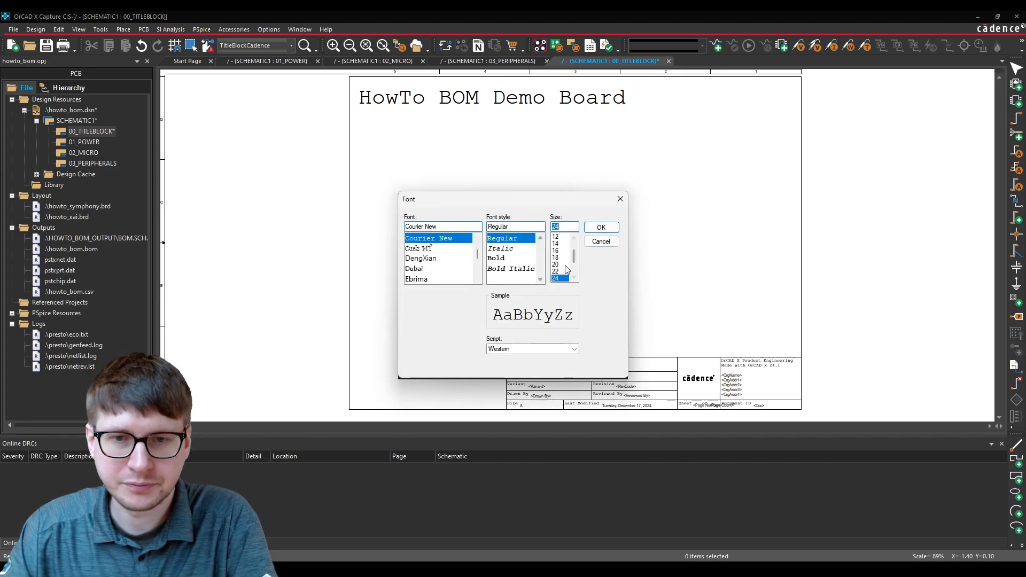
pyautogui.click(587, 227)
pyautogui.click(587, 227)
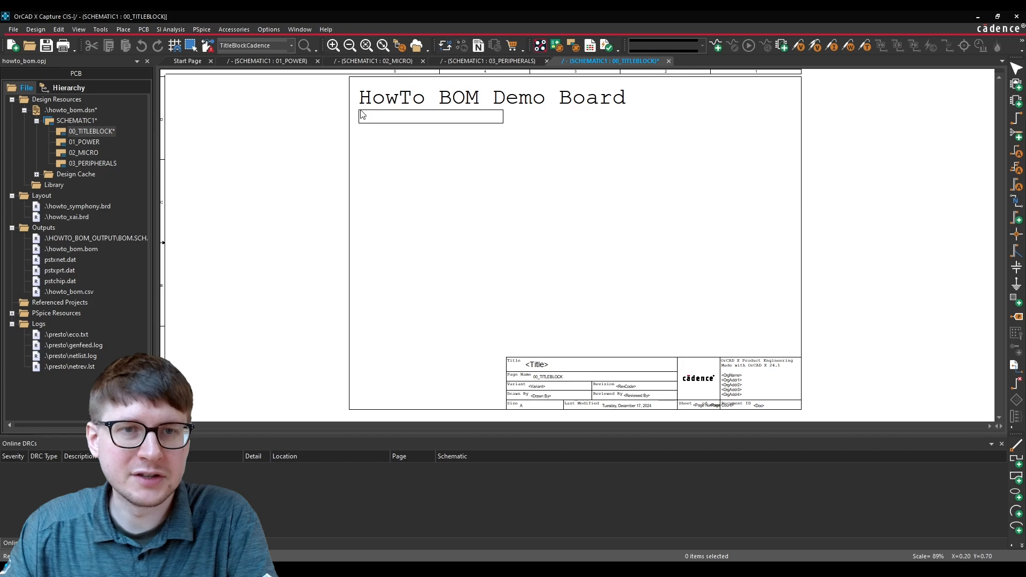
pyautogui.click(359, 110)
pyautogui.press('Escape')
pyautogui.click(424, 166)
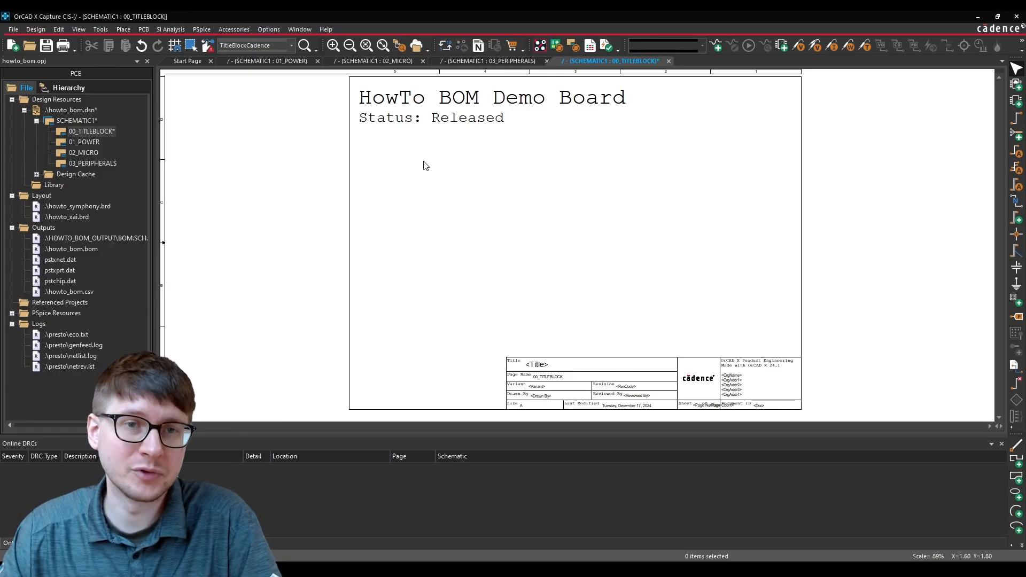
# Step: Place the text "Project Description" in Courier New 24 below the status line, leaving a gap between them
pyautogui.click(123, 29)
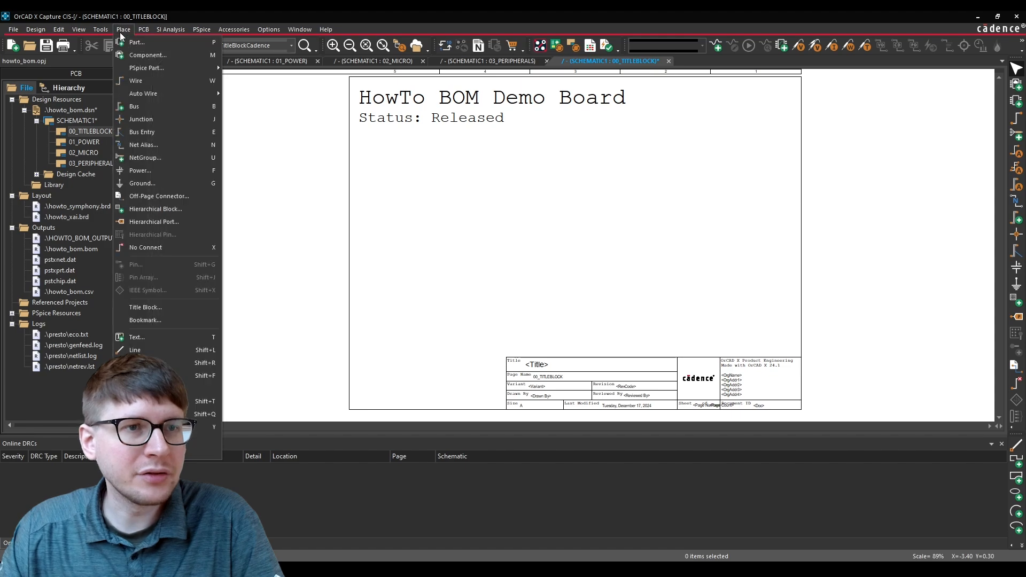
pyautogui.click(136, 337)
pyautogui.write('P')
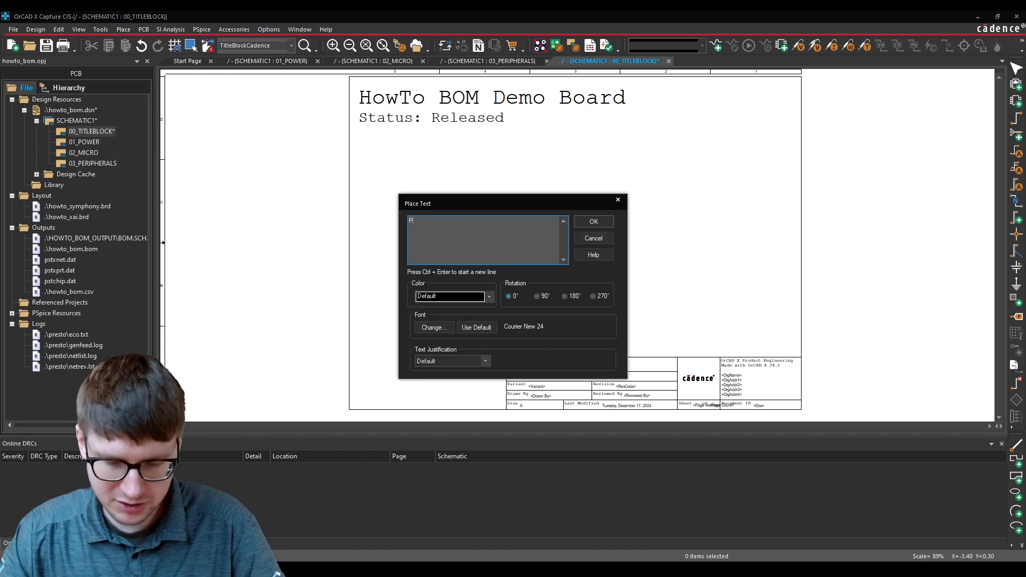
pyautogui.write('roject Descri')
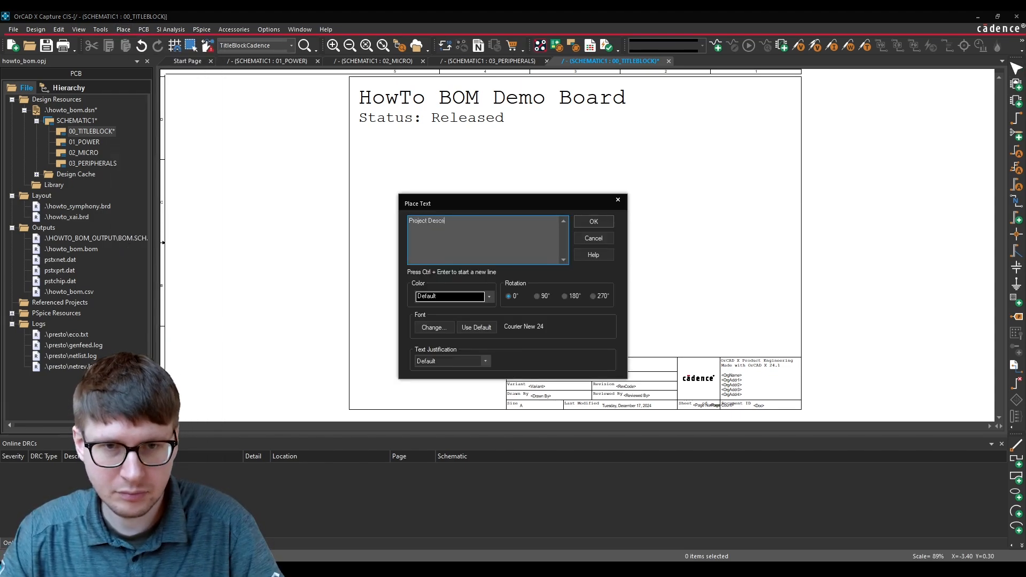
pyautogui.write('ption')
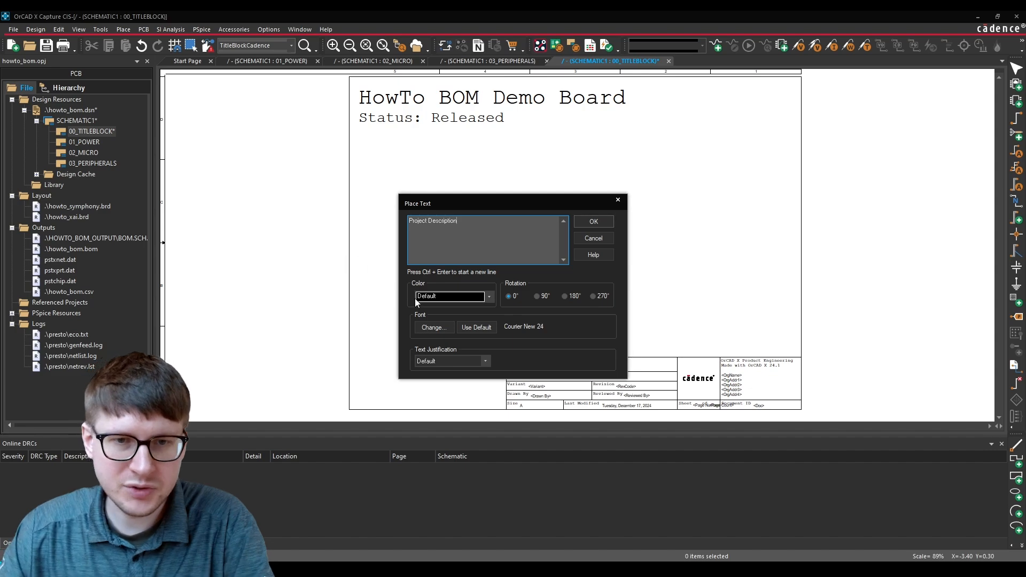
pyautogui.click(439, 328)
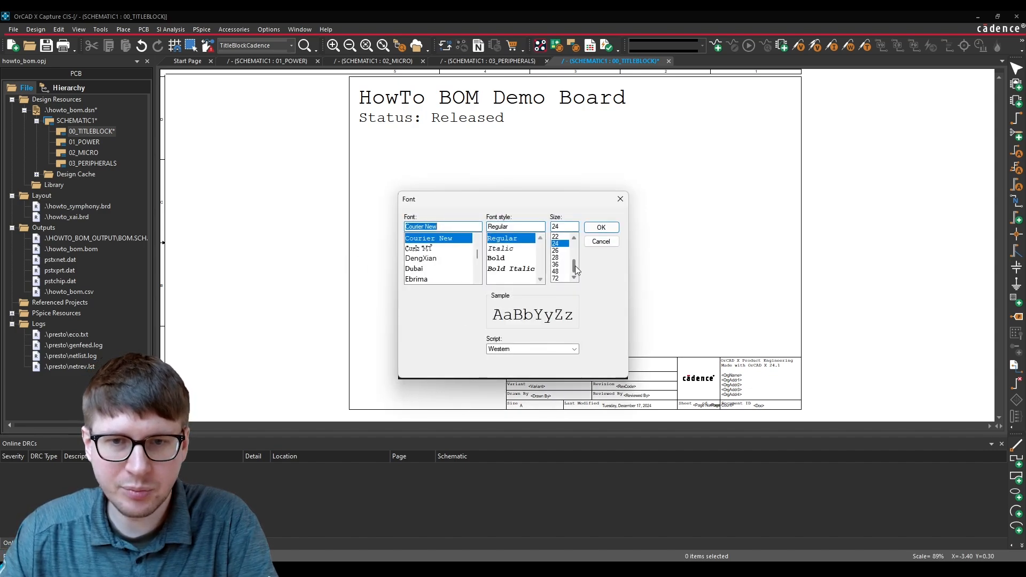
pyautogui.click(601, 227)
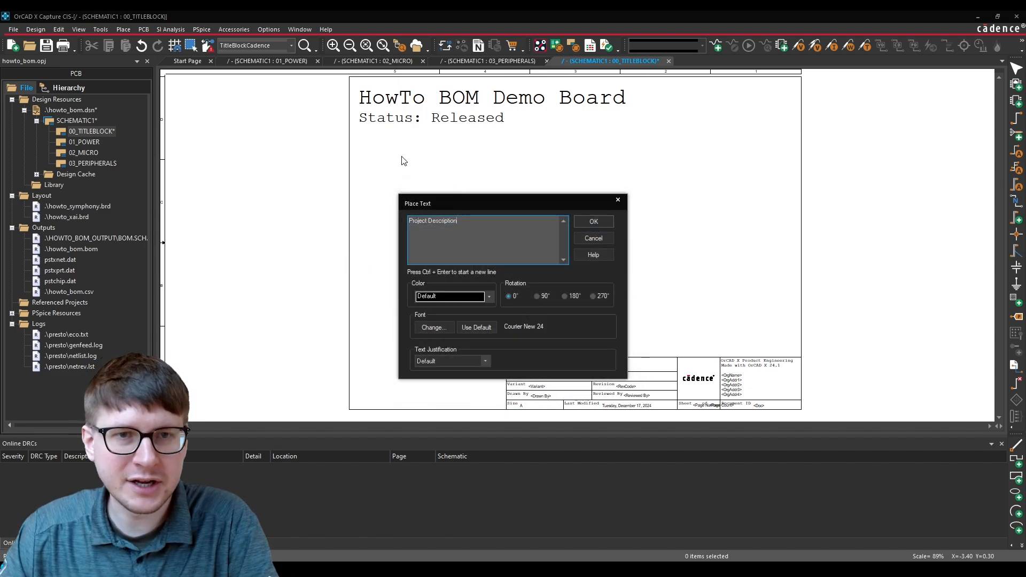
pyautogui.click(596, 226)
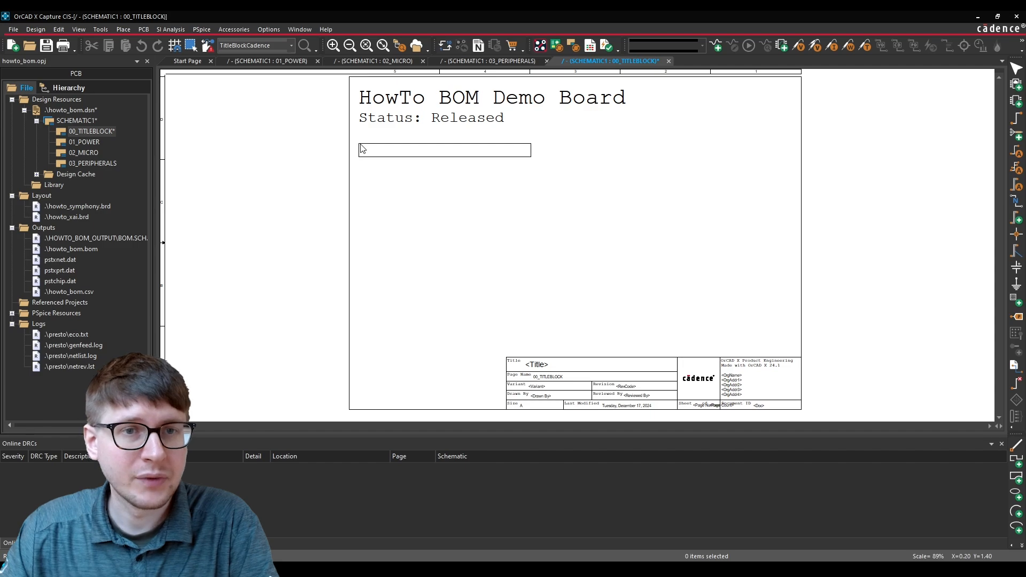
pyautogui.click(367, 156)
pyautogui.press('Escape')
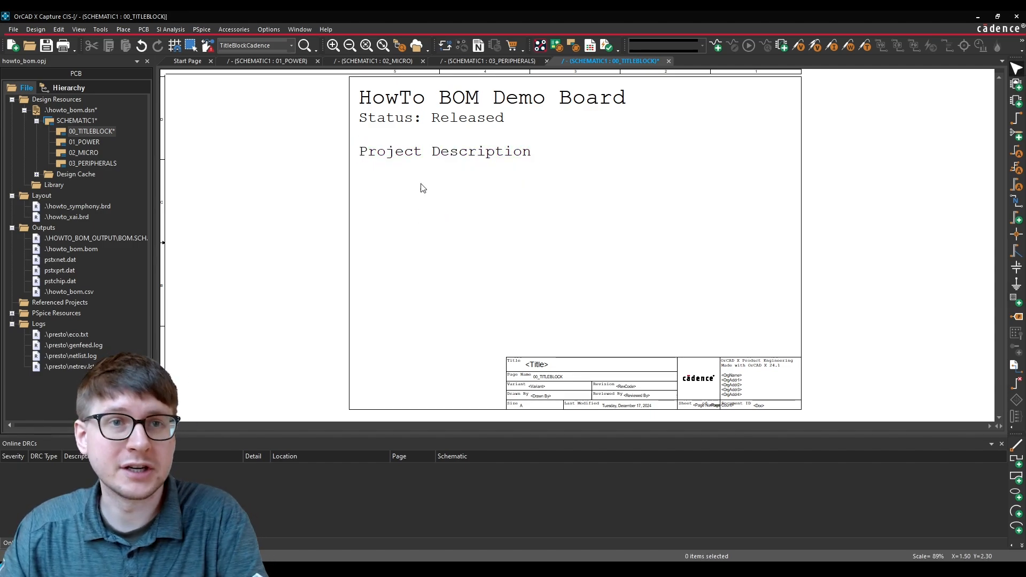
pyautogui.click(127, 29)
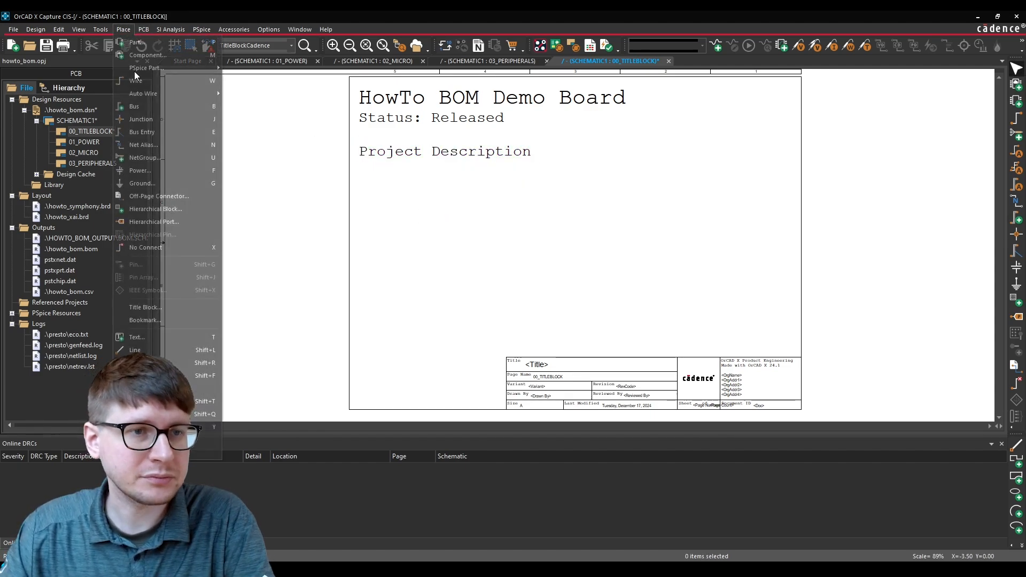
pyautogui.click(153, 306)
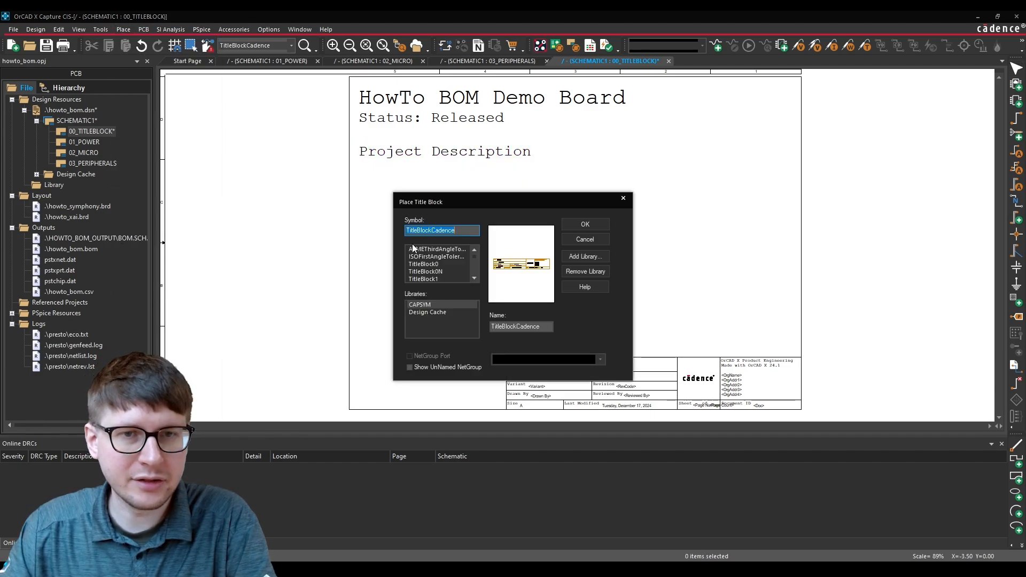
pyautogui.click(622, 197)
# Step: Start a new text annotation, switch to Notepad++ and copy the four-line HowTo Demo Board description into a new document
pyautogui.click(122, 30)
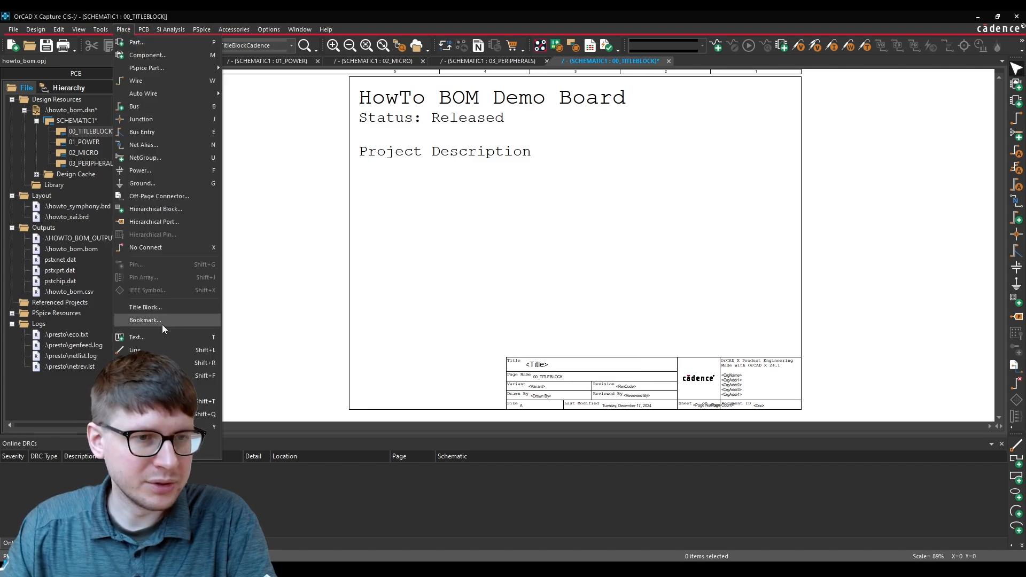
pyautogui.click(136, 337)
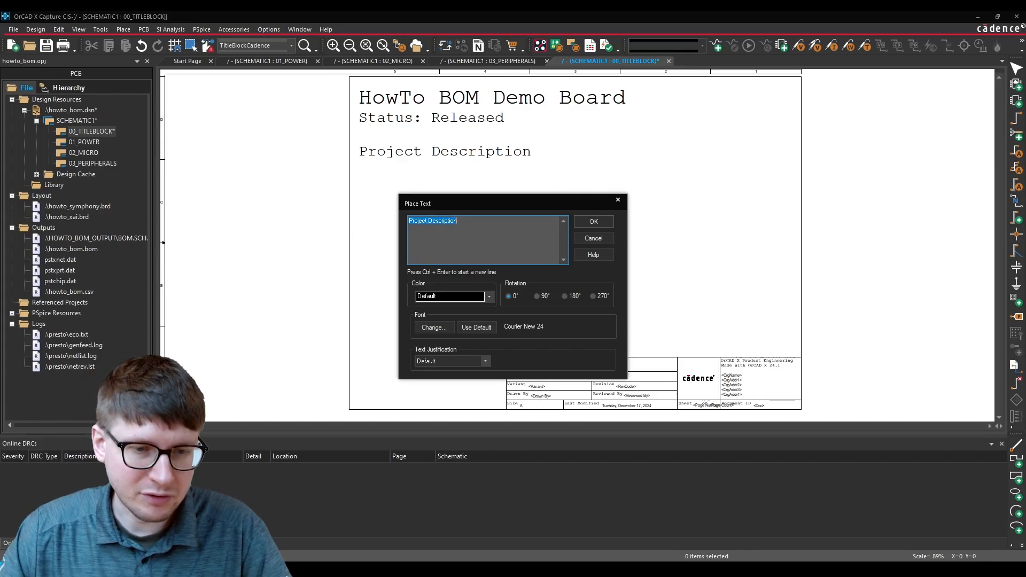
pyautogui.hotkey('alt', 'Tab')
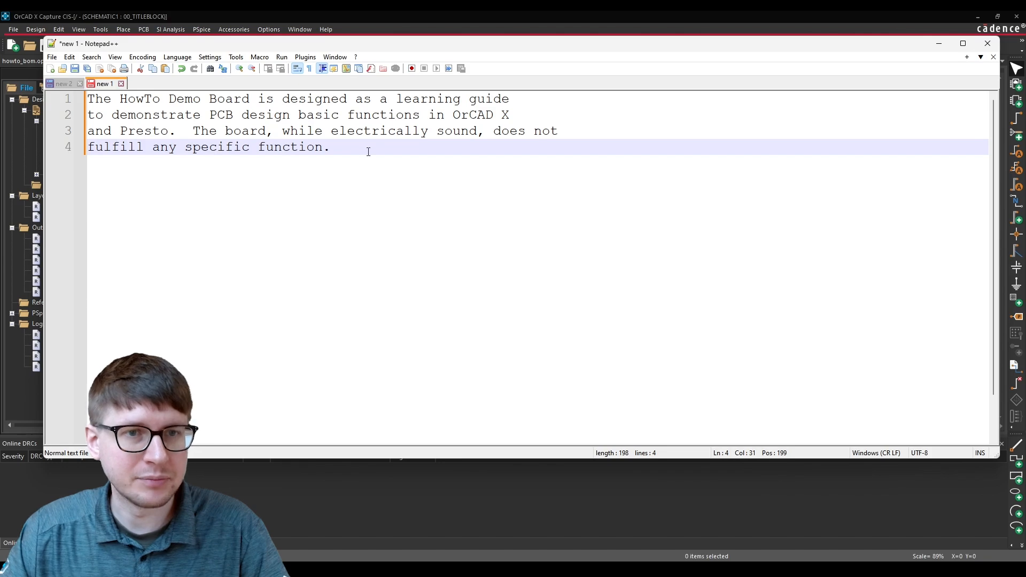
pyautogui.moveTo(332, 148); pyautogui.dragTo(87, 99)
pyautogui.hotkey('ctrl', 'c')
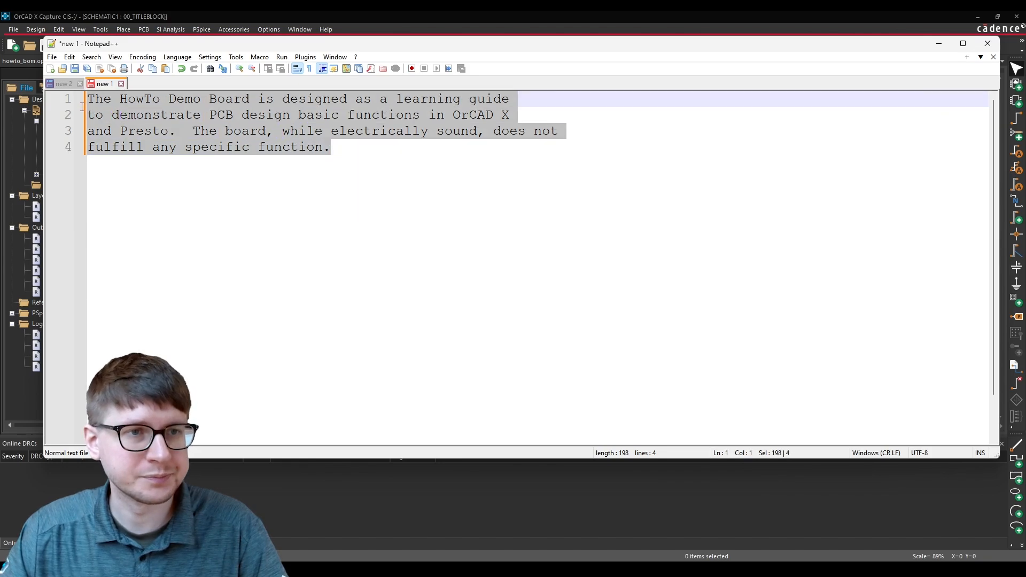
pyautogui.doubleClick(145, 83)
pyautogui.hotkey('ctrl', 'v')
# Step: Join the four lines of the copied board description into one continuous paragraph, keeping spaces between the joined words
pyautogui.click(562, 100)
pyautogui.press('Delete')
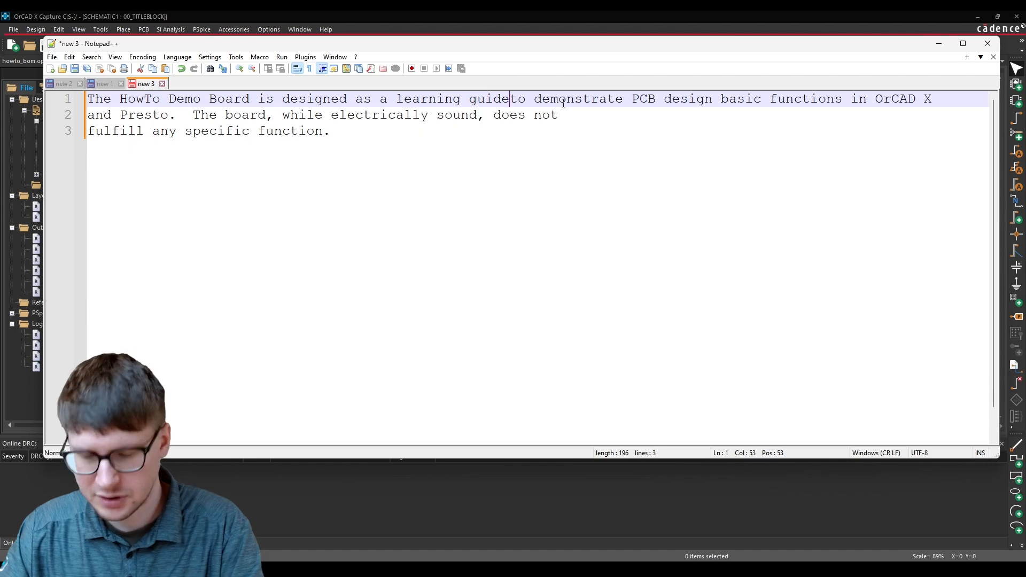
pyautogui.click(682, 113)
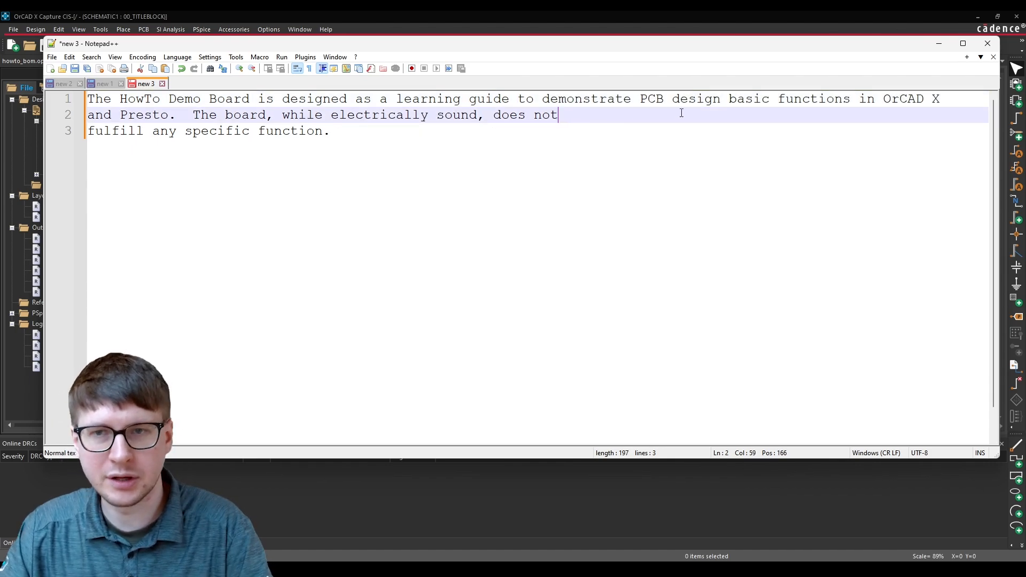
pyautogui.click(953, 98)
pyautogui.press('Delete')
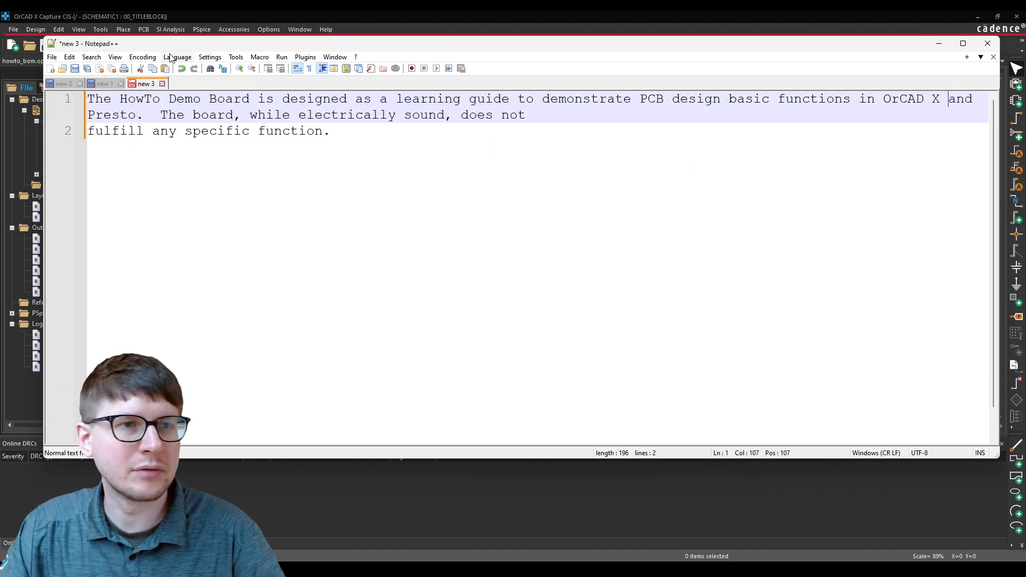
pyautogui.click(115, 57)
pyautogui.click(523, 199)
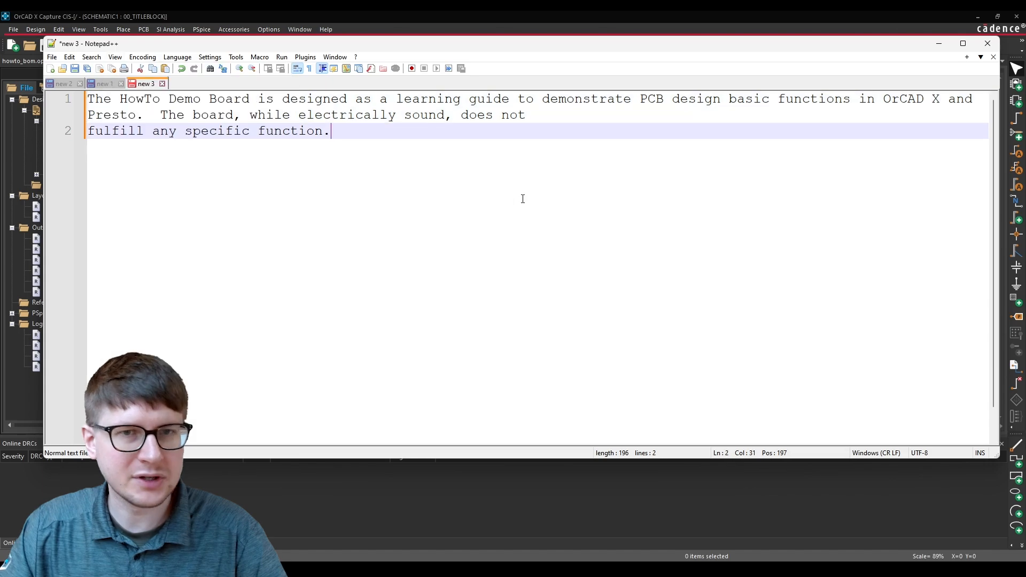
pyautogui.click(613, 111)
pyautogui.press('Delete')
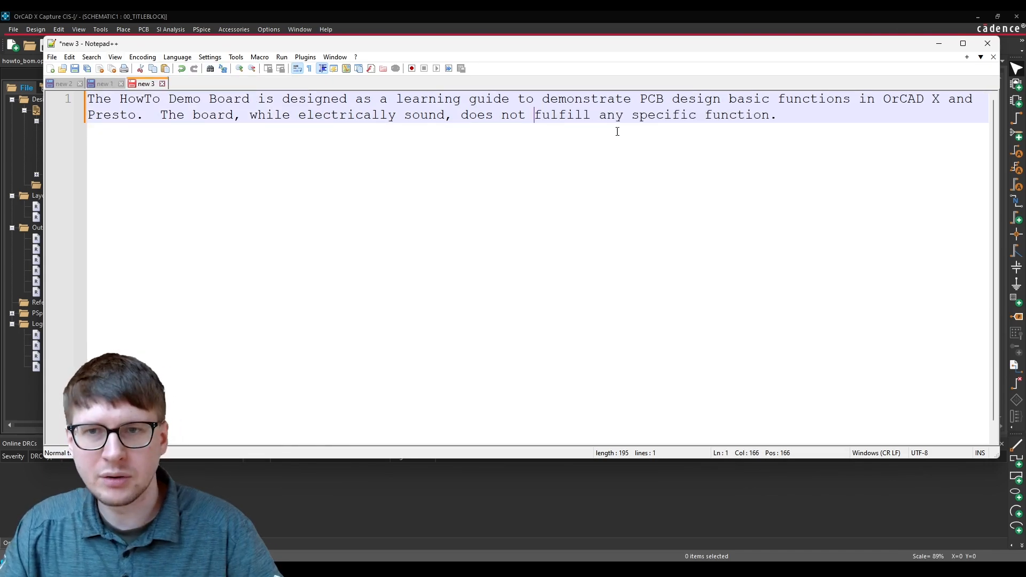
# Step: Copy the joined description, return to OrCAD X Capture and place it as Courier New 24 text directly below "Project Description"
pyautogui.moveTo(780, 121); pyautogui.dragTo(83, 103)
pyautogui.hotkey('ctrl', 'c')
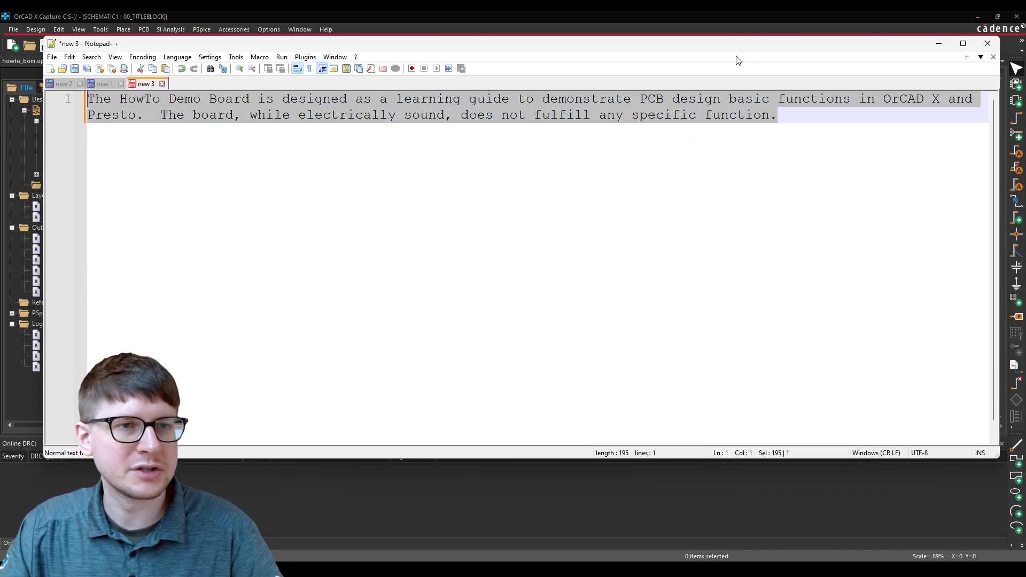
pyautogui.click(939, 44)
pyautogui.hotkey('ctrl', 'v')
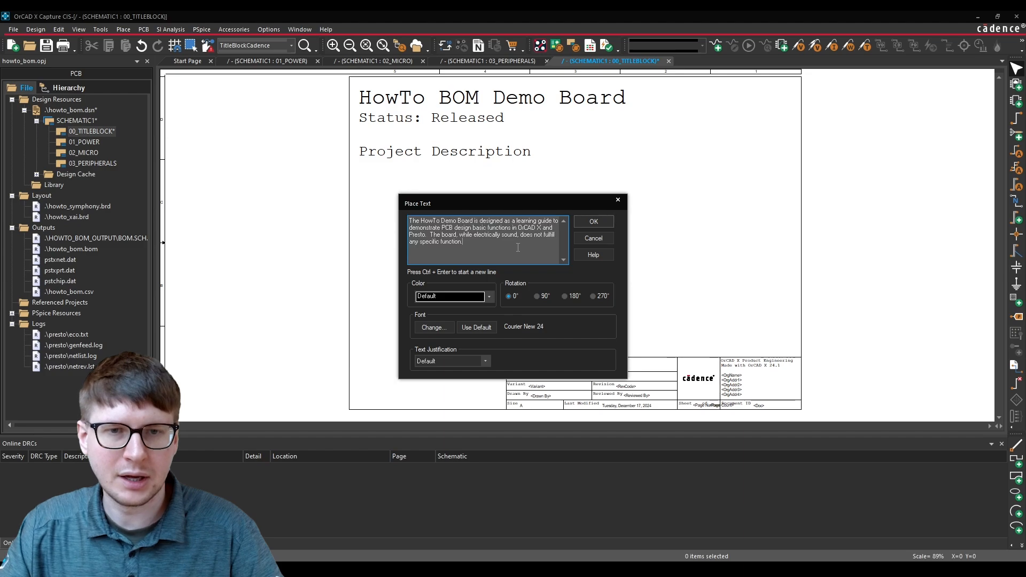
pyautogui.click(588, 219)
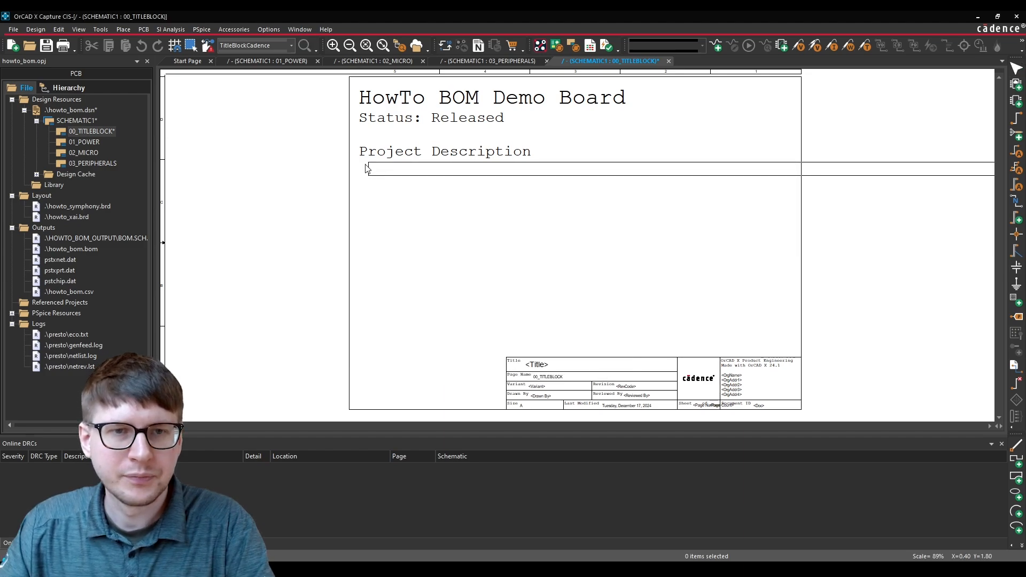
pyautogui.click(360, 169)
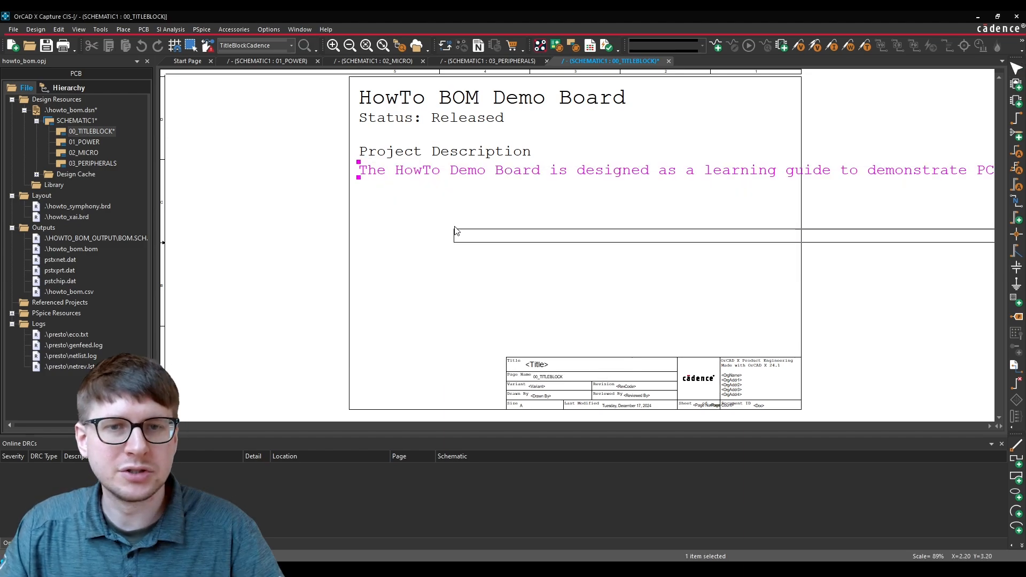
pyautogui.click(457, 231)
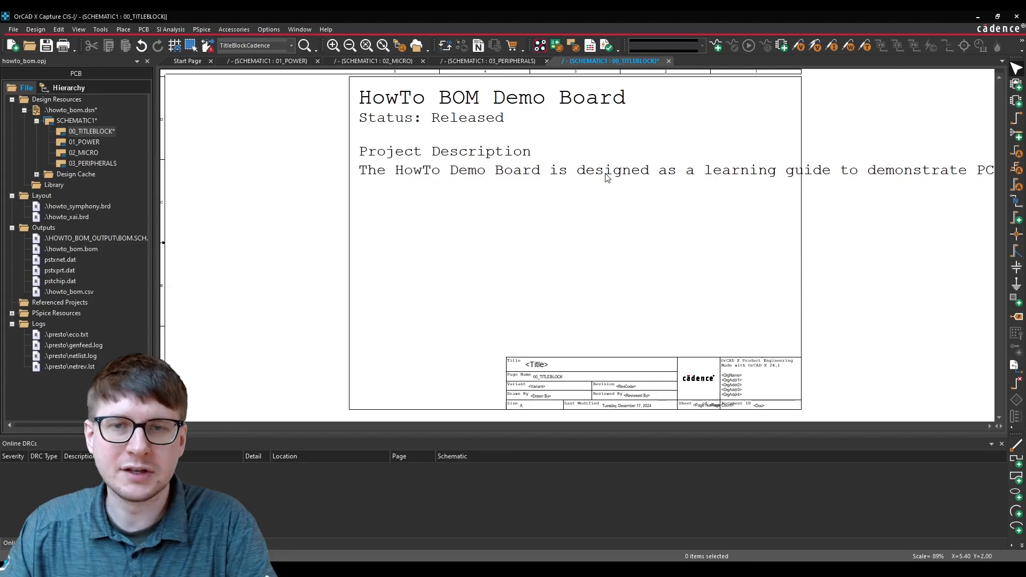
# Step: Set the font size of the board description text to 18
pyautogui.doubleClick(607, 172)
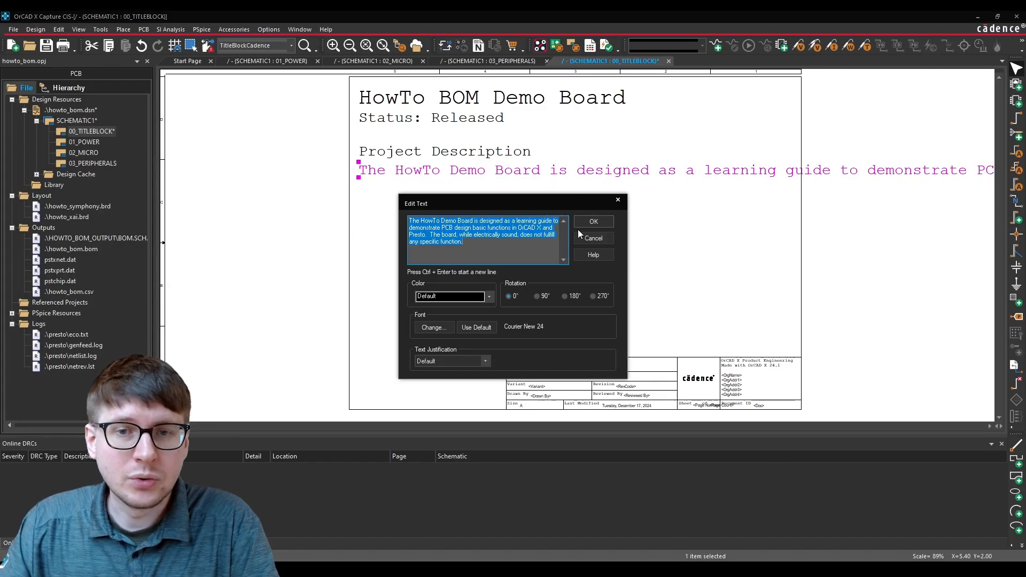
pyautogui.click(432, 327)
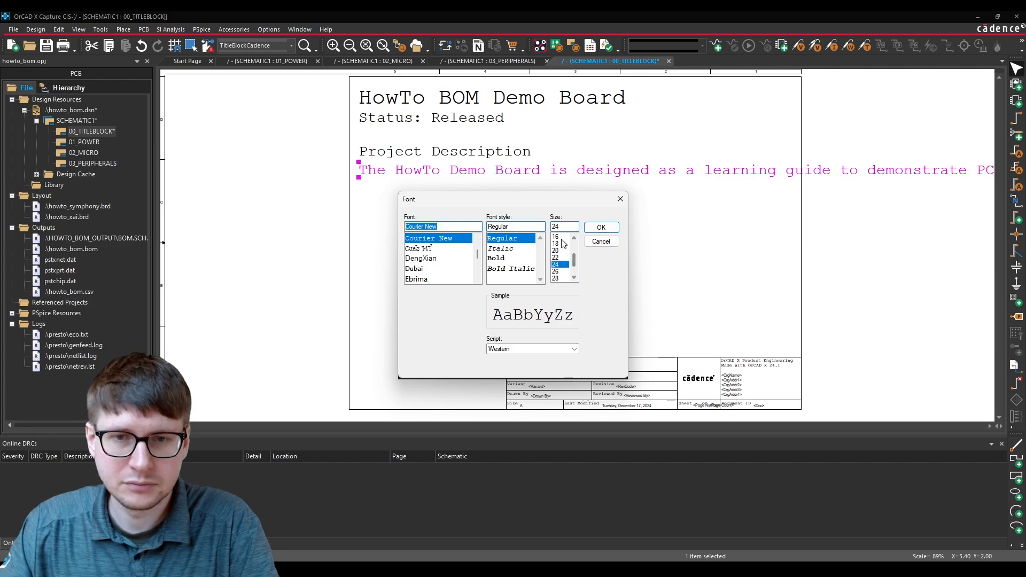
pyautogui.click(563, 243)
pyautogui.click(601, 228)
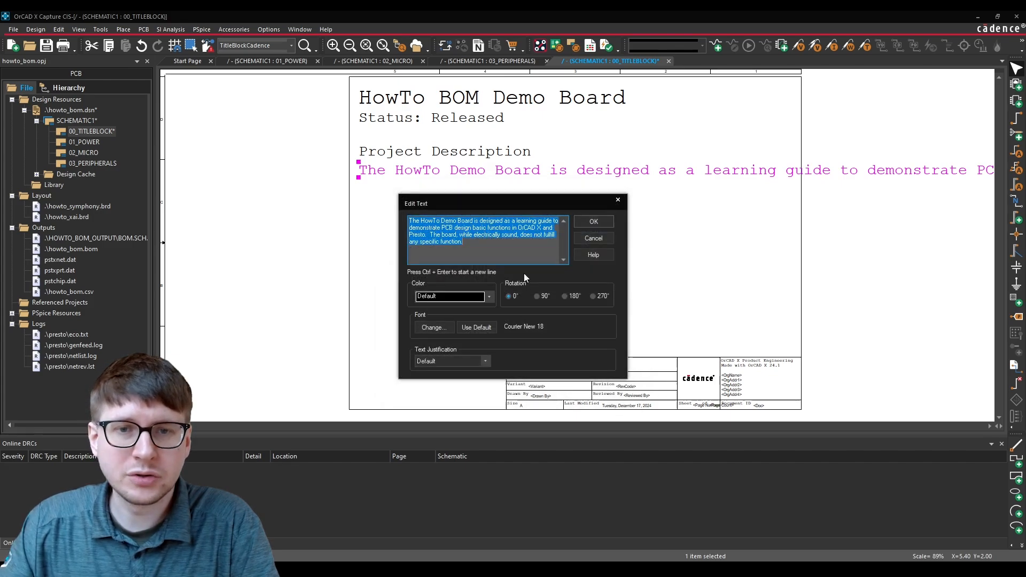
pyautogui.click(598, 219)
pyautogui.click(577, 222)
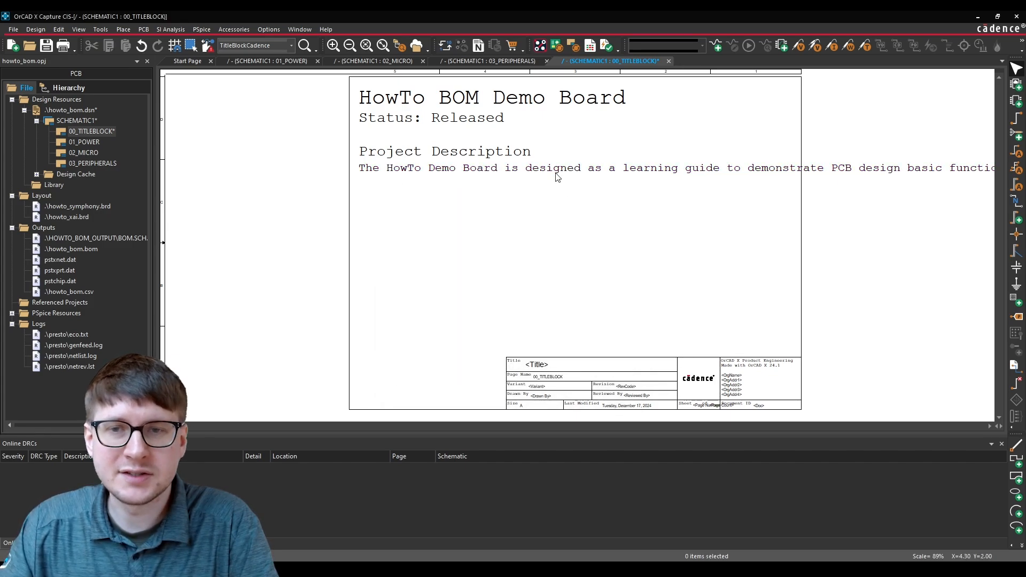
# Step: Break the description text into four lines, starting new lines after "learning", "functions" and "electrically"
pyautogui.doubleClick(745, 169)
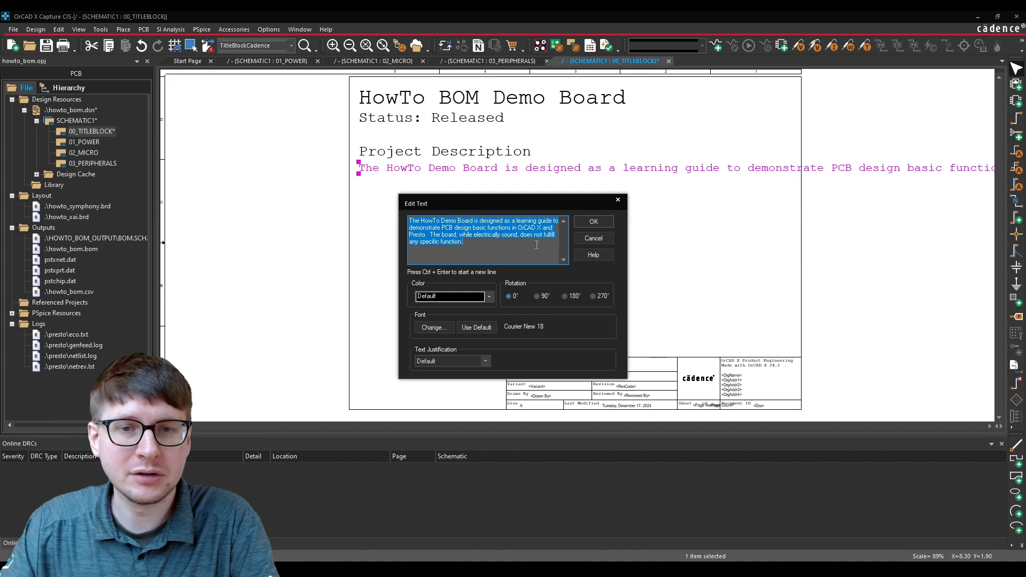
pyautogui.click(537, 221)
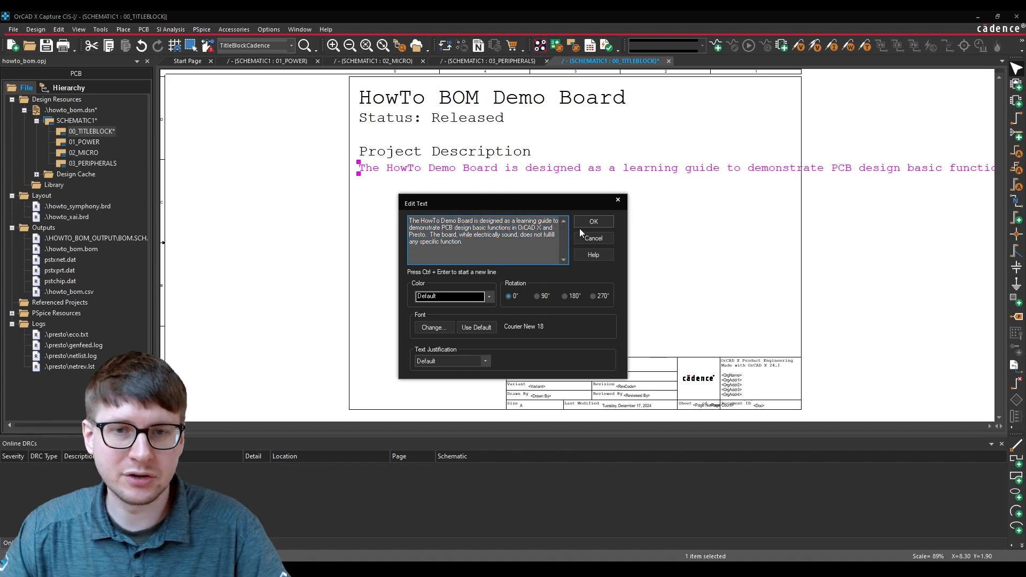
pyautogui.hotkey('ctrl', 'Return')
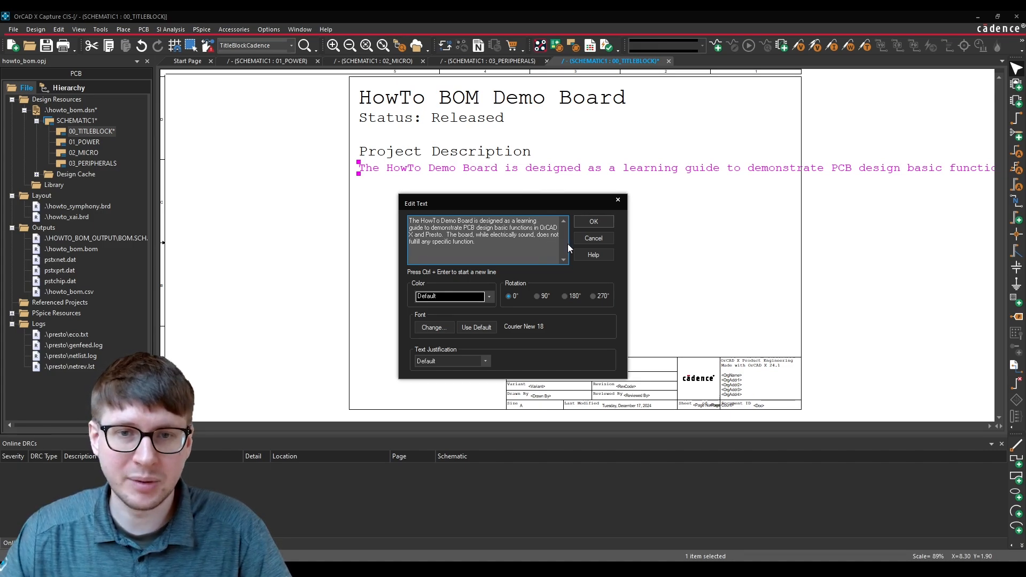
pyautogui.hotkey('ctrl', 'Return')
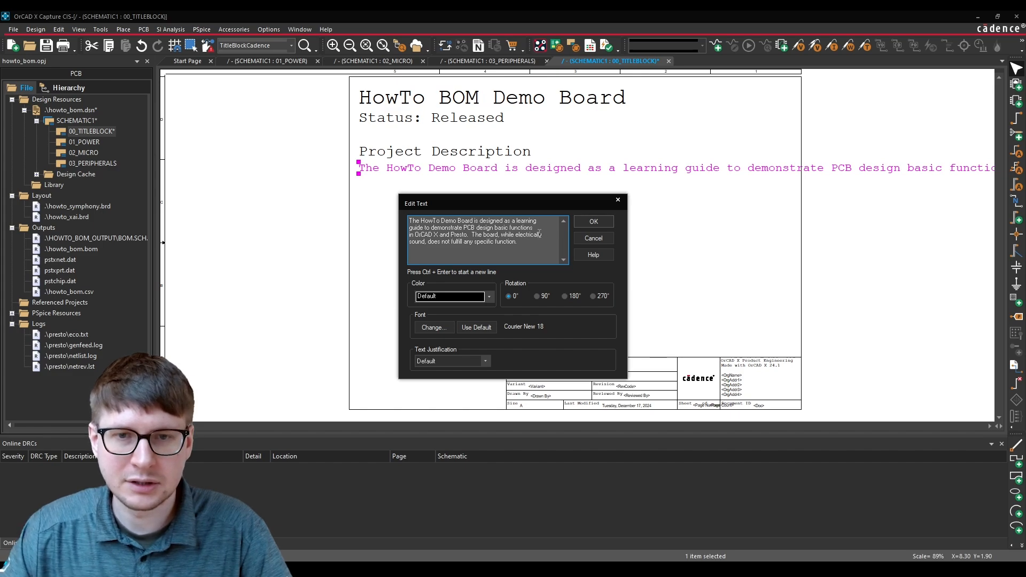
pyautogui.hotkey('ctrl', 'Return')
pyautogui.press('Delete')
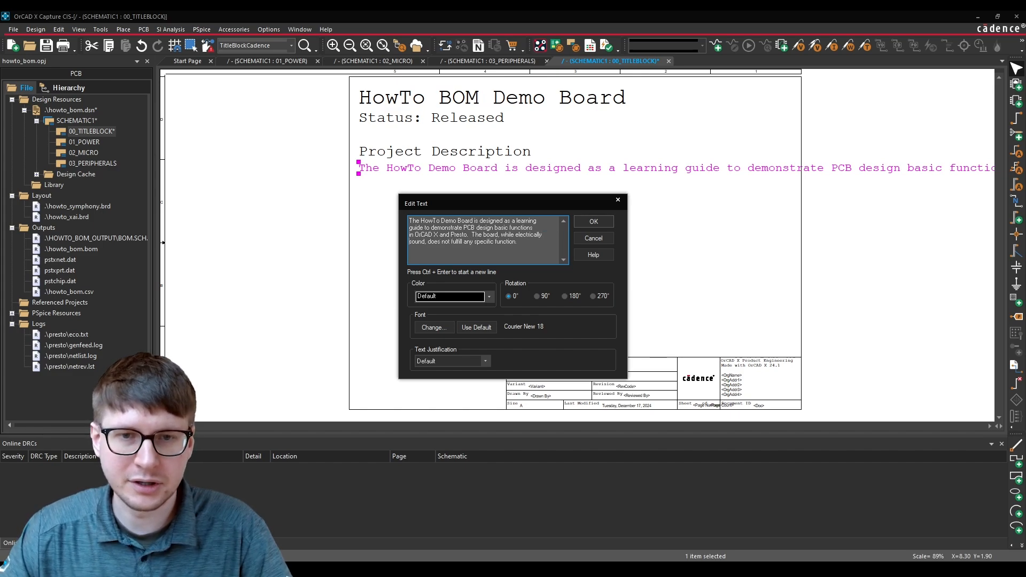
pyautogui.click(593, 223)
pyautogui.click(610, 238)
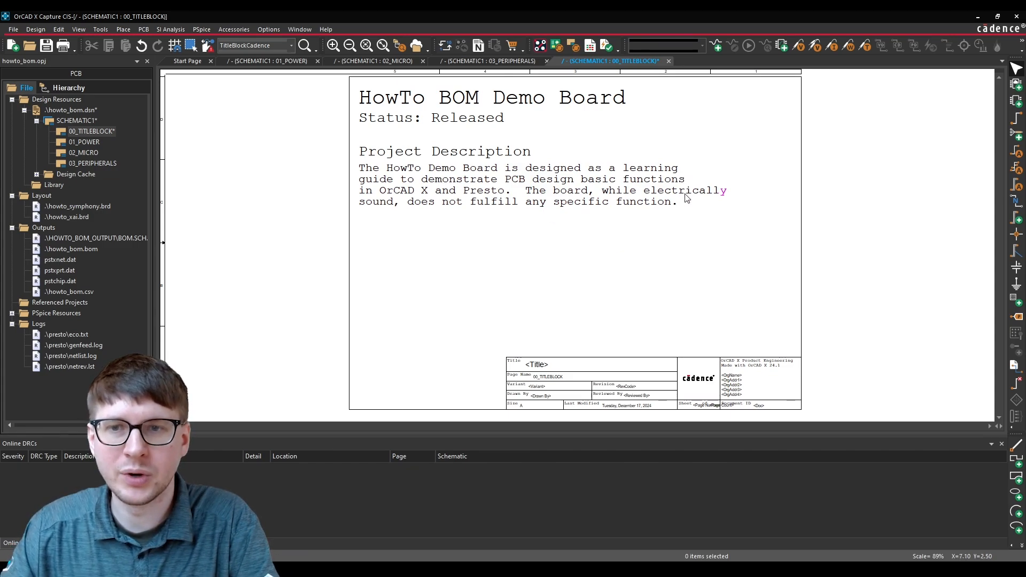
pyautogui.click(709, 197)
pyautogui.click(726, 241)
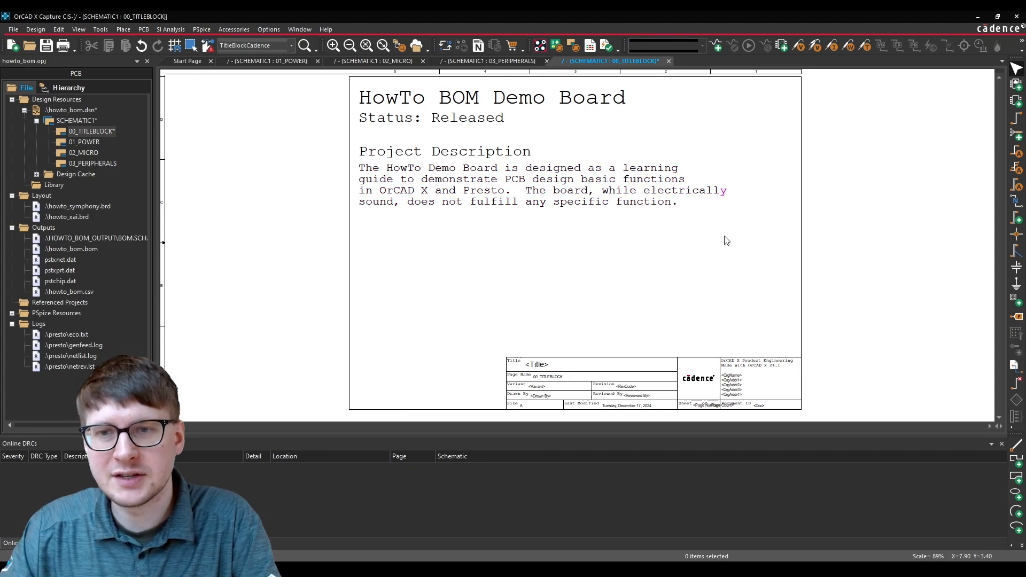
# Step: Rewrap the end of the description so "electrically" starts the fourth line and "function." stands on a fifth line
pyautogui.doubleClick(692, 200)
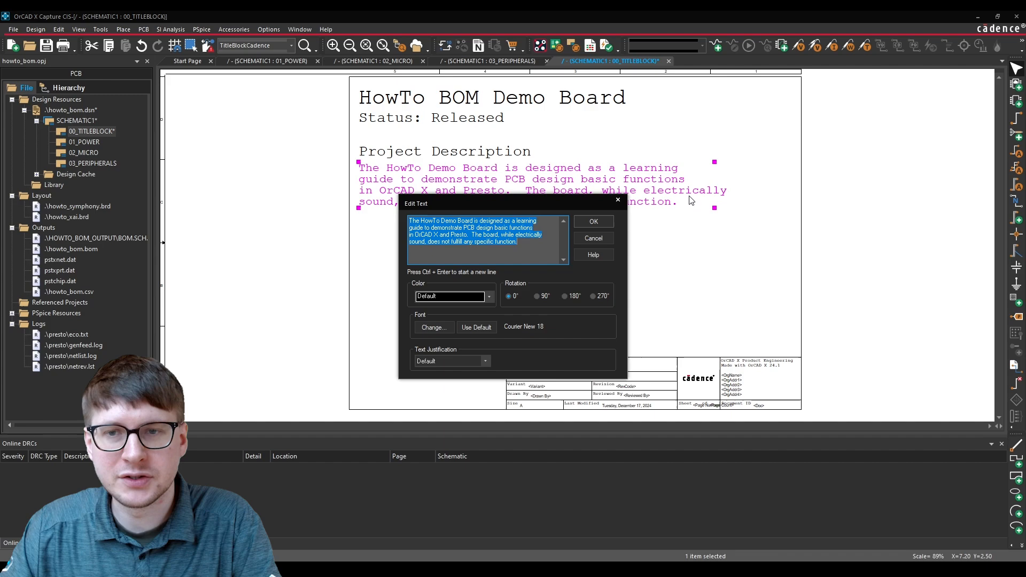
pyautogui.click(535, 240)
pyautogui.click(517, 235)
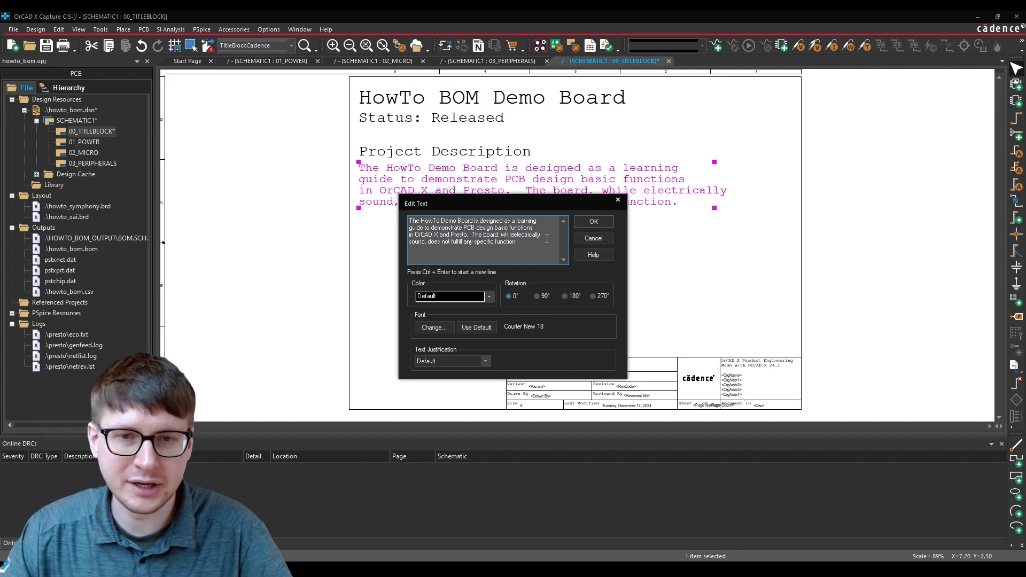
pyautogui.hotkey('ctrl', 'Return')
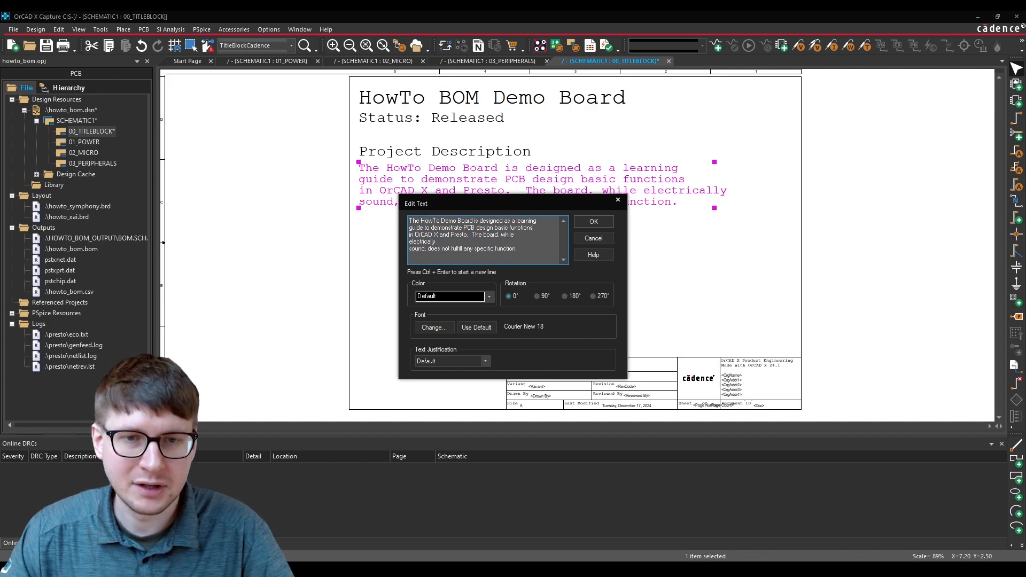
pyautogui.press('Delete')
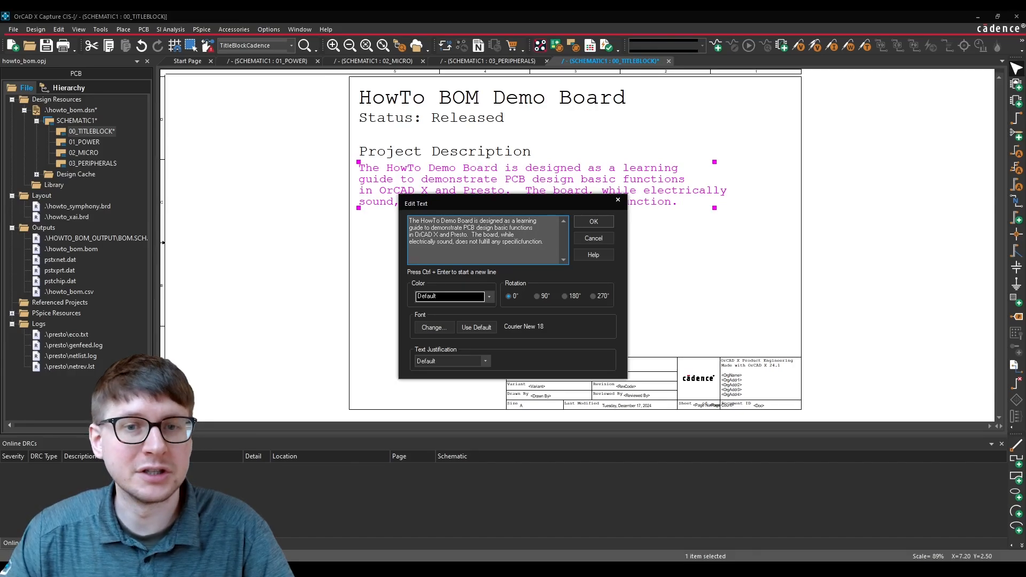
pyautogui.press('Return')
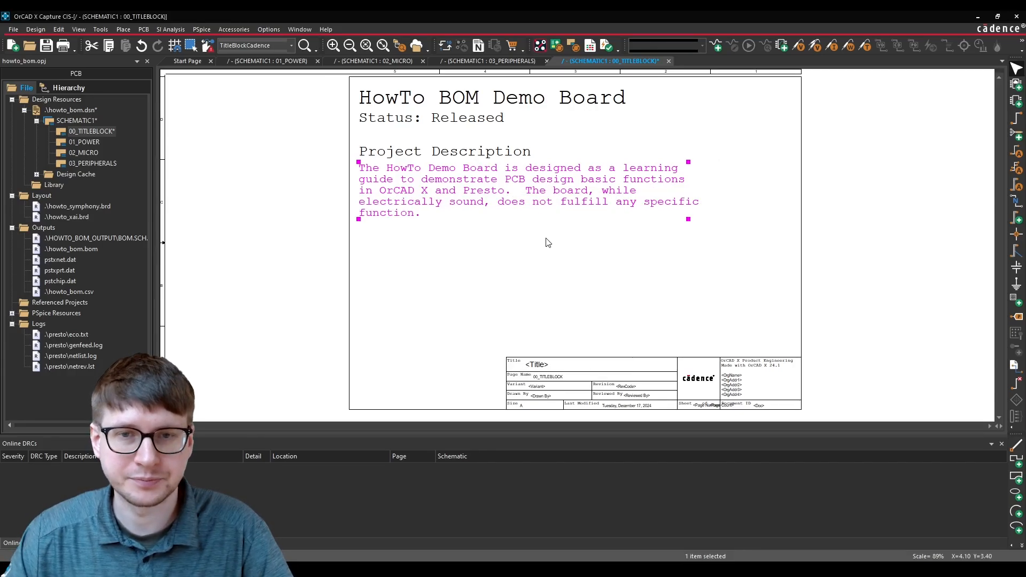
pyautogui.click(548, 242)
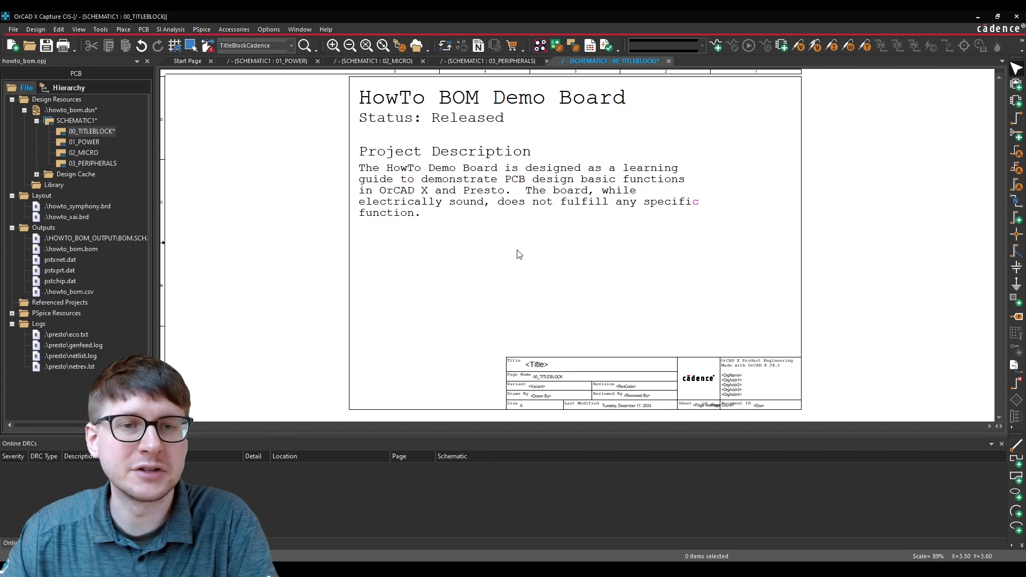
pyautogui.moveTo(348, 411); pyautogui.dragTo(802, 78)
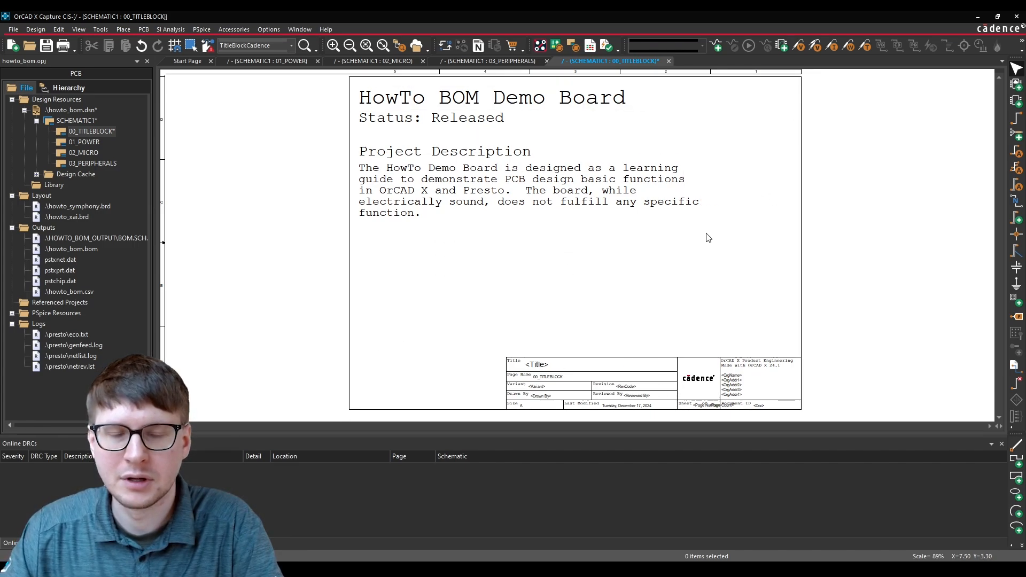
# Step: Set the font size of the five-line description text to 16
pyautogui.doubleClick(438, 196)
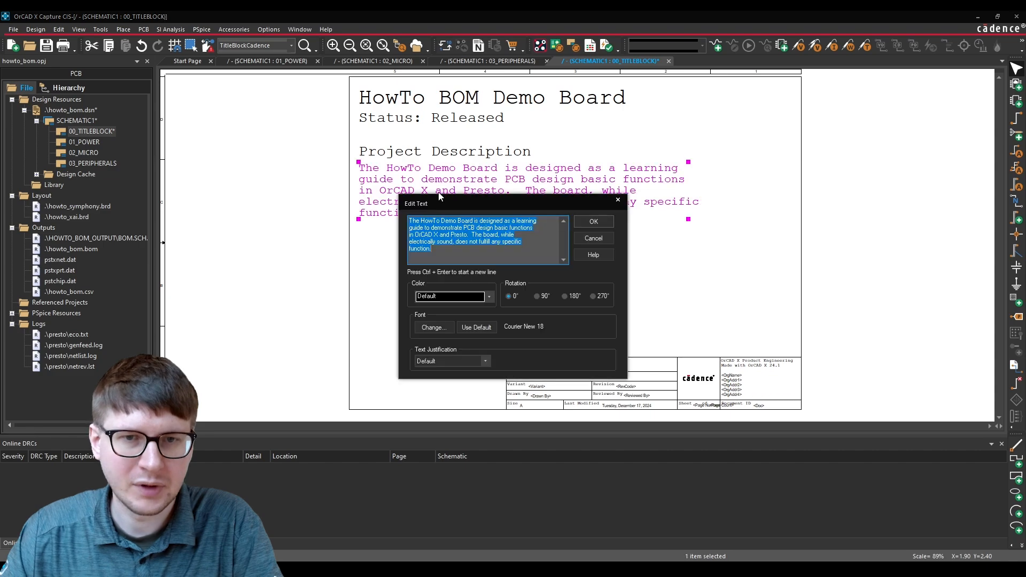
pyautogui.click(420, 328)
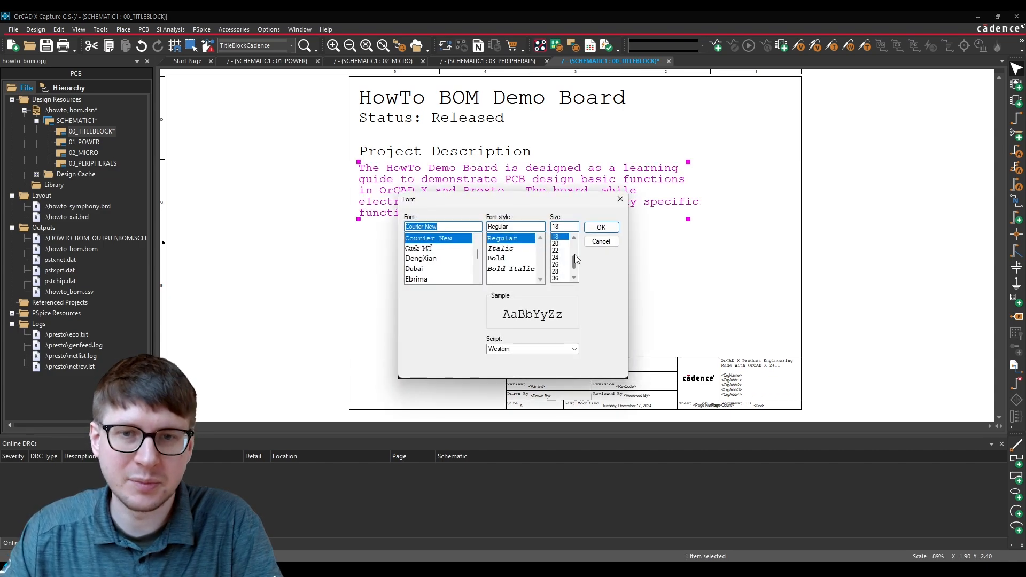
pyautogui.click(574, 238)
pyautogui.click(559, 237)
pyautogui.click(601, 227)
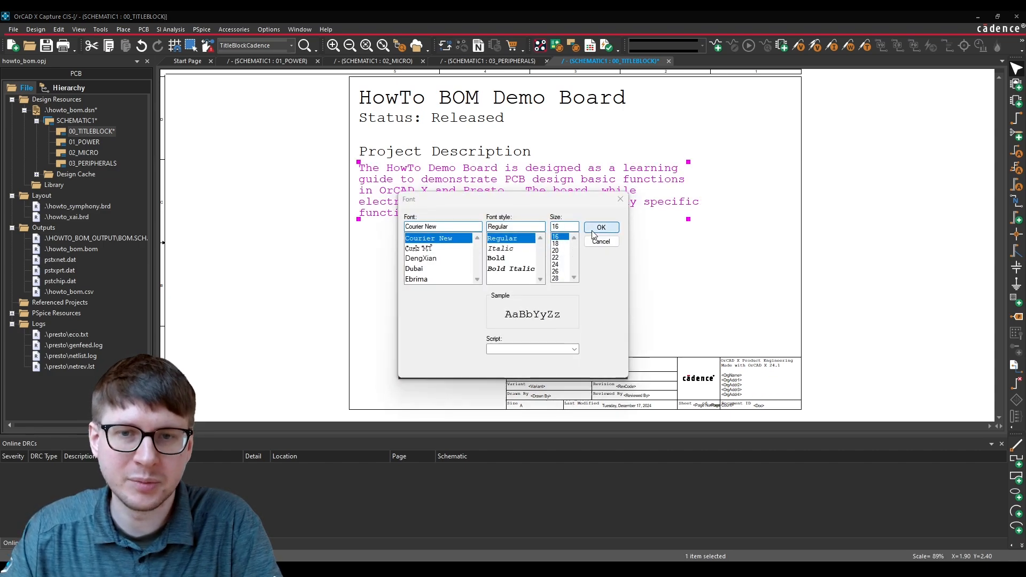
pyautogui.click(586, 224)
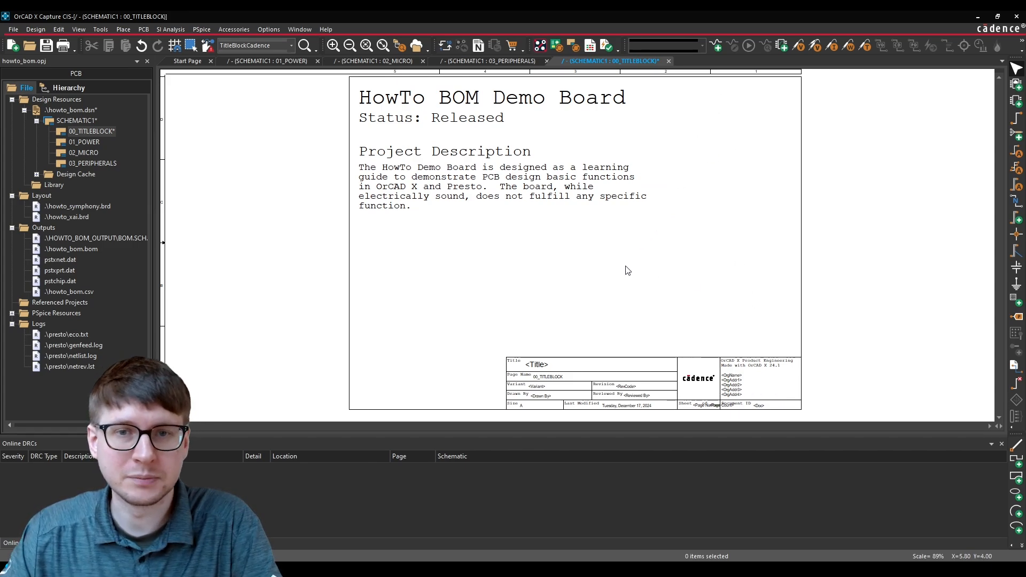
# Step: Switch to Notepad++ and examine where the lines break in the original four-line board description
pyautogui.hotkey('alt', 'Tab')
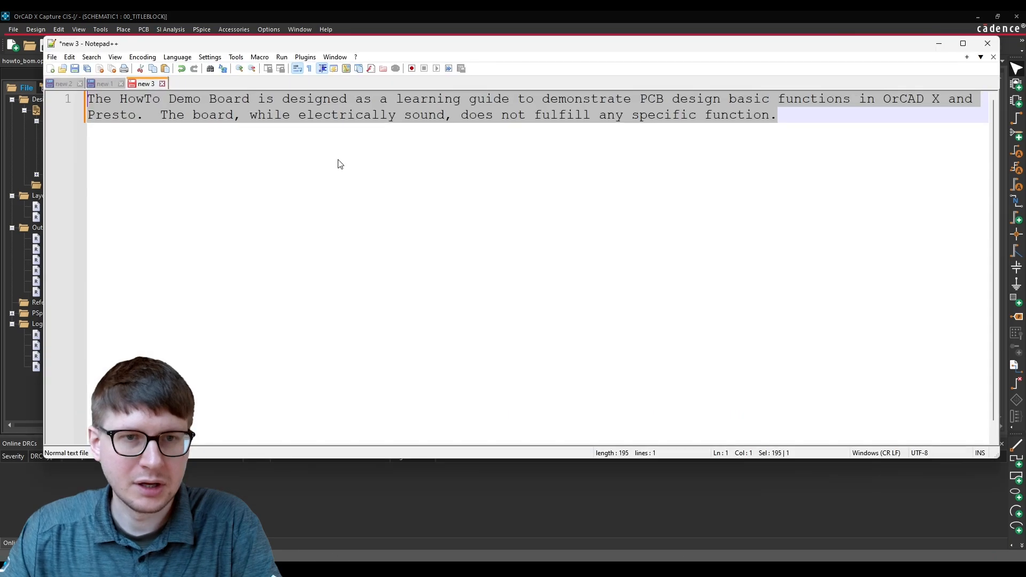
pyautogui.click(109, 85)
pyautogui.click(160, 140)
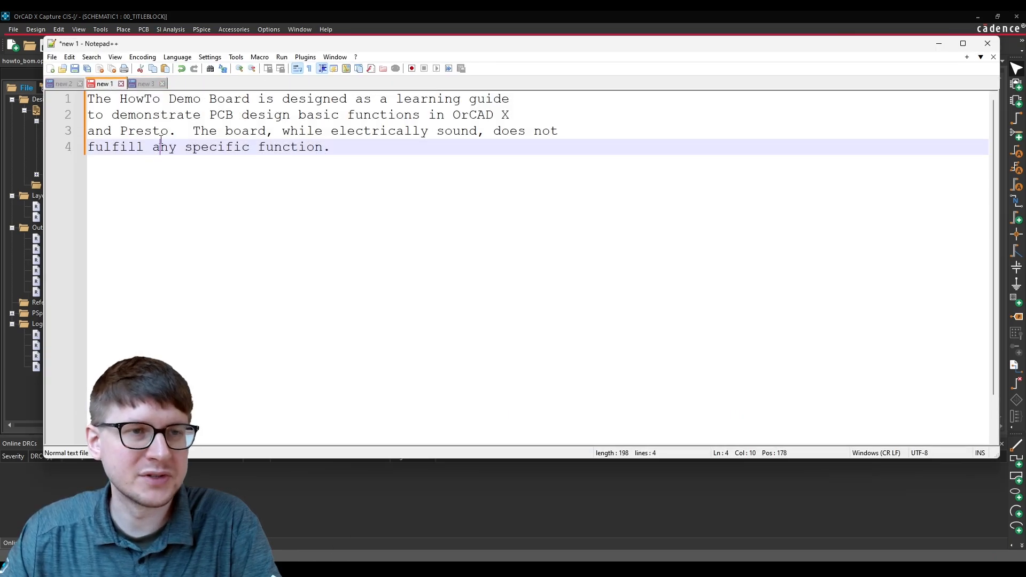
pyautogui.click(522, 100)
pyautogui.click(531, 115)
pyautogui.click(574, 129)
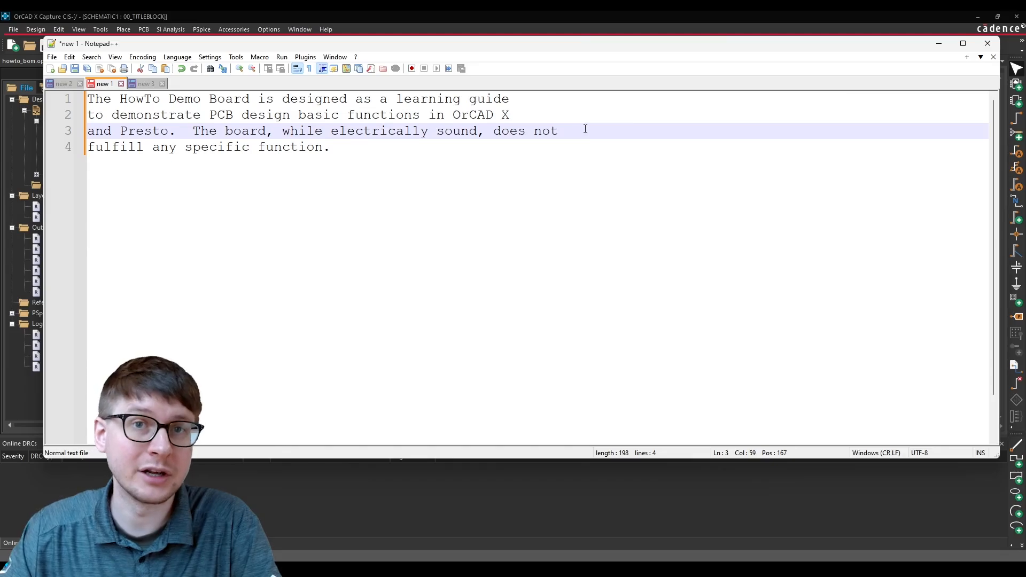
# Step: Select the whole board description in Notepad++ and minimize the editor window
pyautogui.click(355, 155)
pyautogui.hotkey('ctrl', 'a')
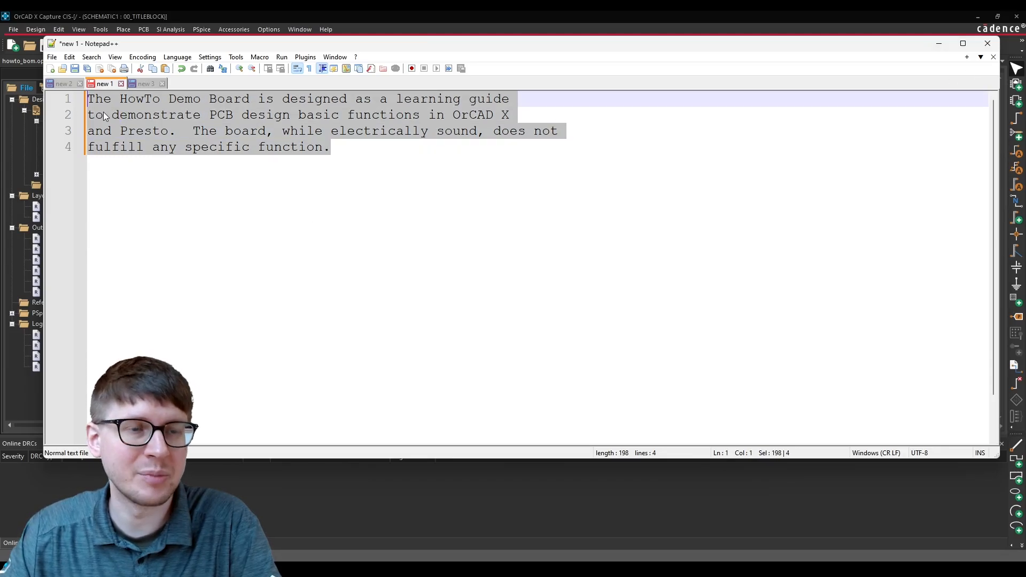
pyautogui.press('Right')
pyautogui.click(937, 45)
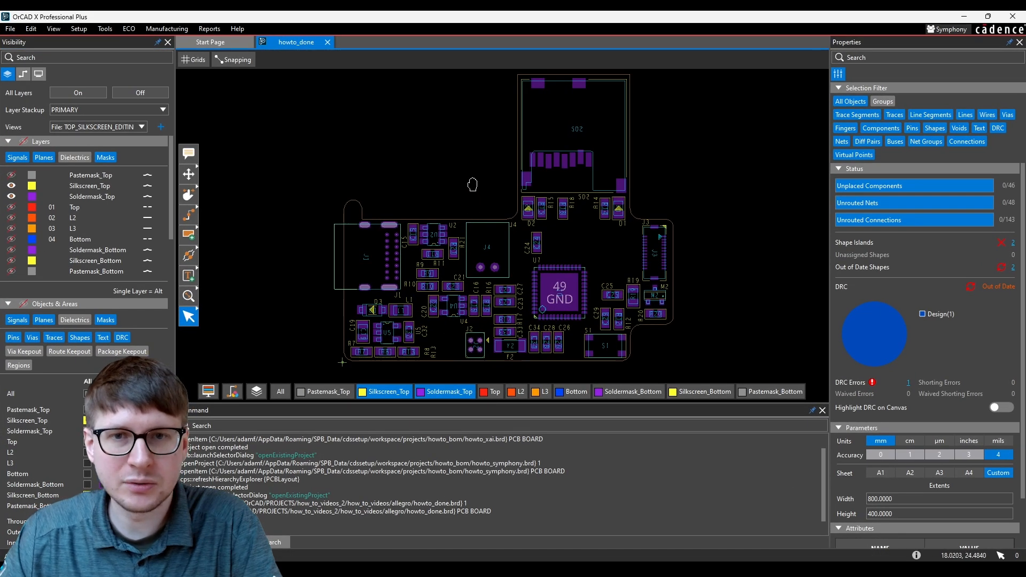
# Step: Show the howto_done board in OrCAD X Professional Plus and switch its canvas to 3D mode
pyautogui.moveTo(472, 184); pyautogui.dragTo(471, 188, button='middle')
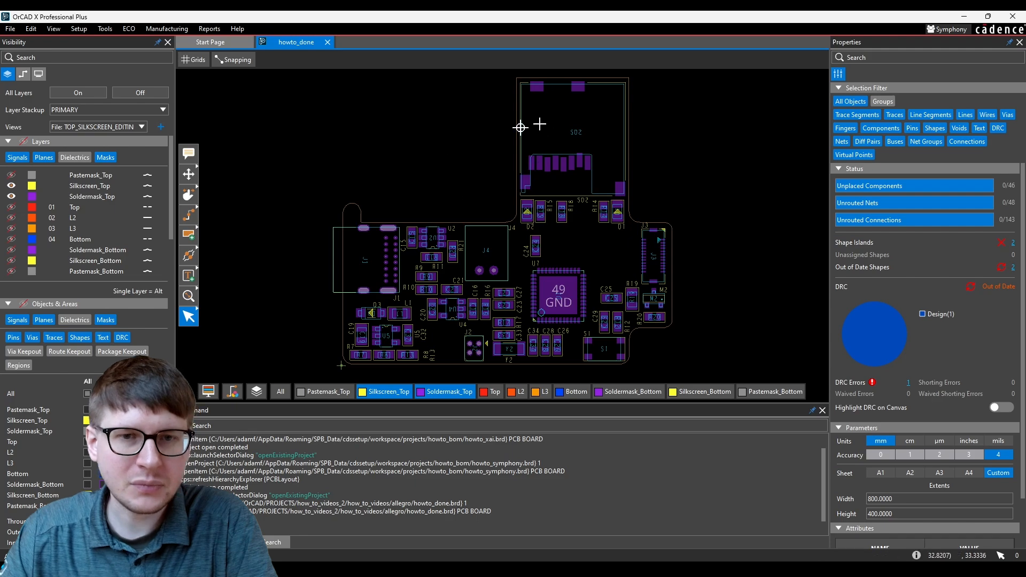
pyautogui.click(39, 75)
pyautogui.click(136, 108)
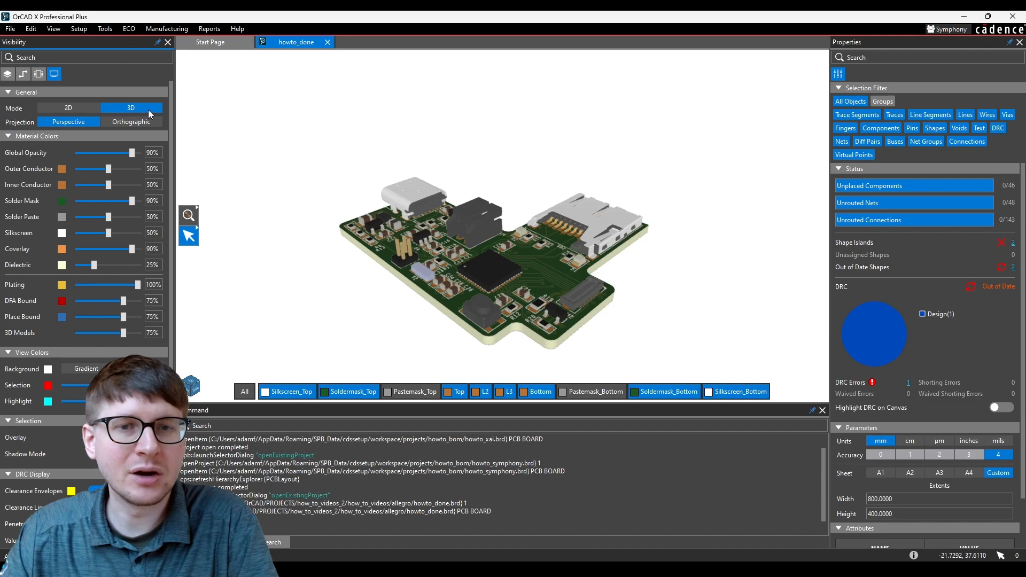
# Step: Set the 3D board view to the Top Iso orientation and keep the whole board in view
pyautogui.moveTo(351, 133); pyautogui.dragTo(357, 118, button='middle')
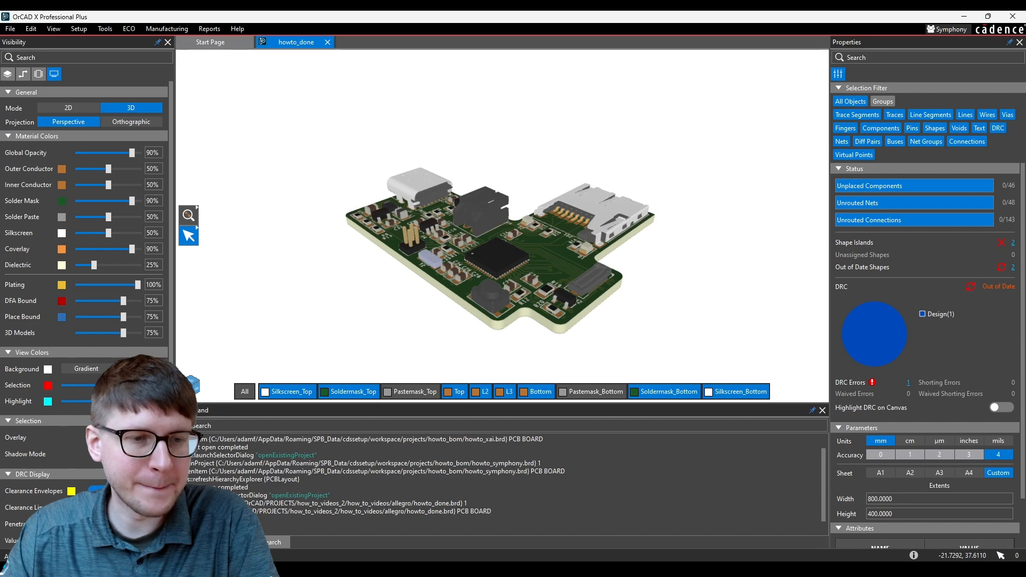
pyautogui.rightClick(194, 383)
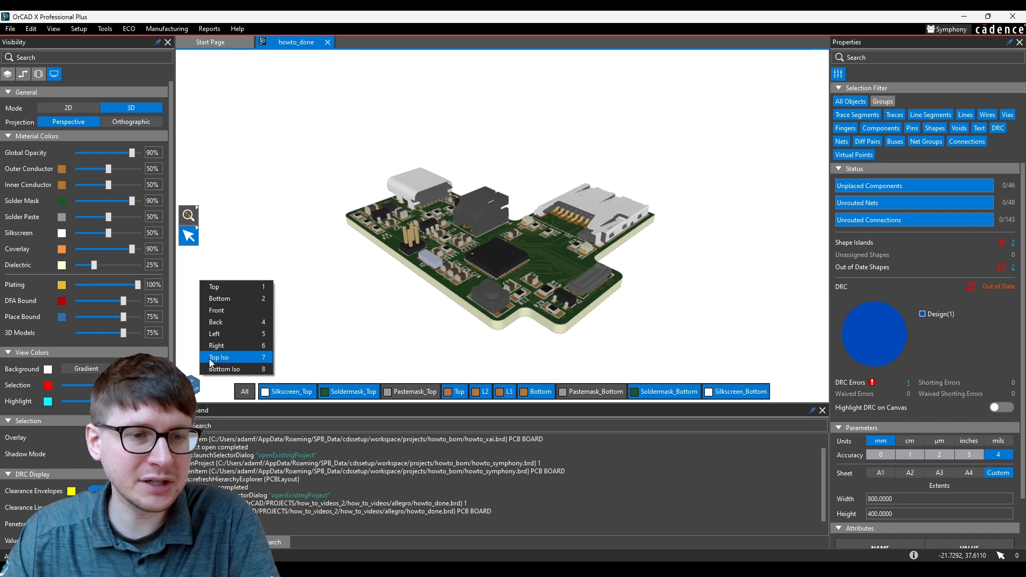
pyautogui.click(225, 362)
pyautogui.moveTo(330, 305)
pyautogui.mouseDown(button='middle')
pyautogui.moveTo(333, 278)
pyautogui.moveTo(329, 305)
pyautogui.mouseUp(button='middle')
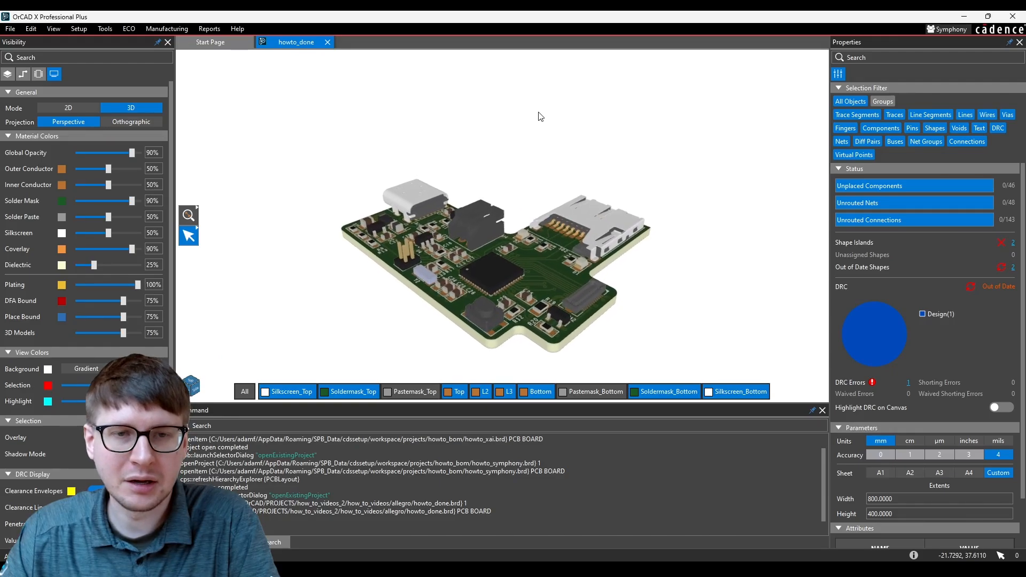
pyautogui.moveTo(437, 183)
pyautogui.moveTo(437, 184)
pyautogui.mouseDown(button='middle')
pyautogui.moveTo(444, 137)
pyautogui.moveTo(442, 181)
pyautogui.mouseUp(button='middle')
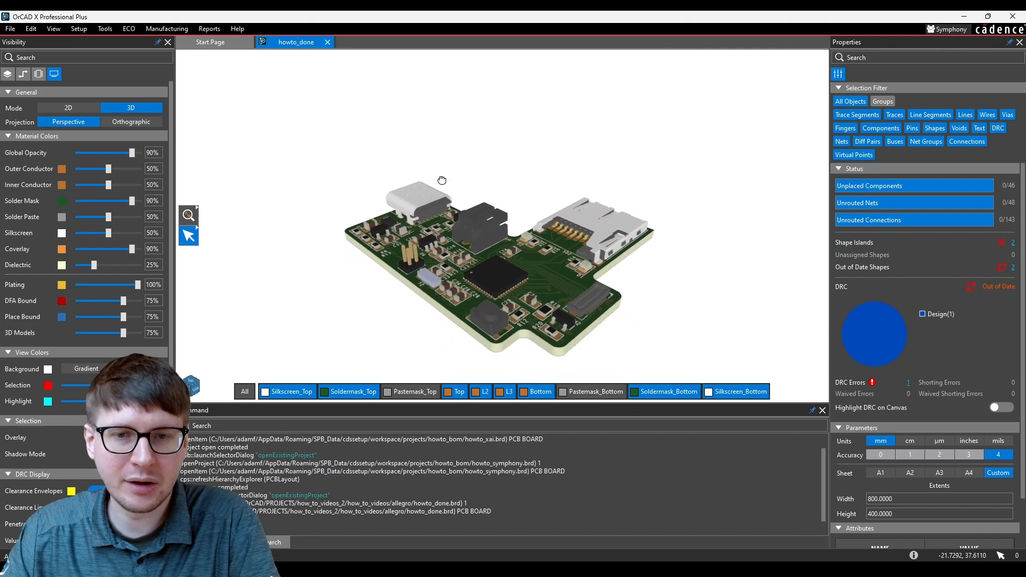
pyautogui.moveTo(442, 180); pyautogui.dragTo(439, 179)
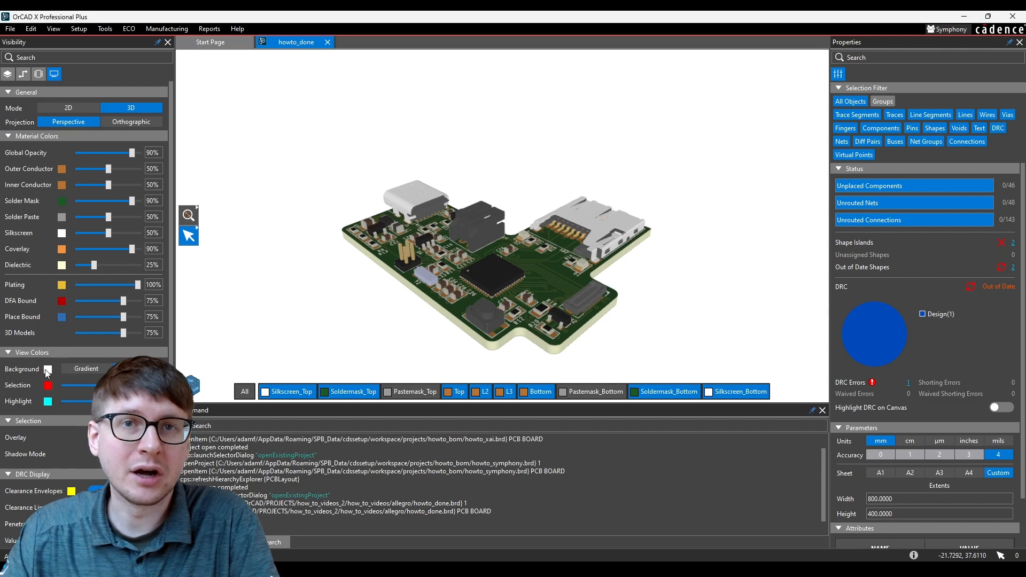
# Step: Try a gradient and a grey background for the 3D view, and restore the plain white background
pyautogui.click(73, 368)
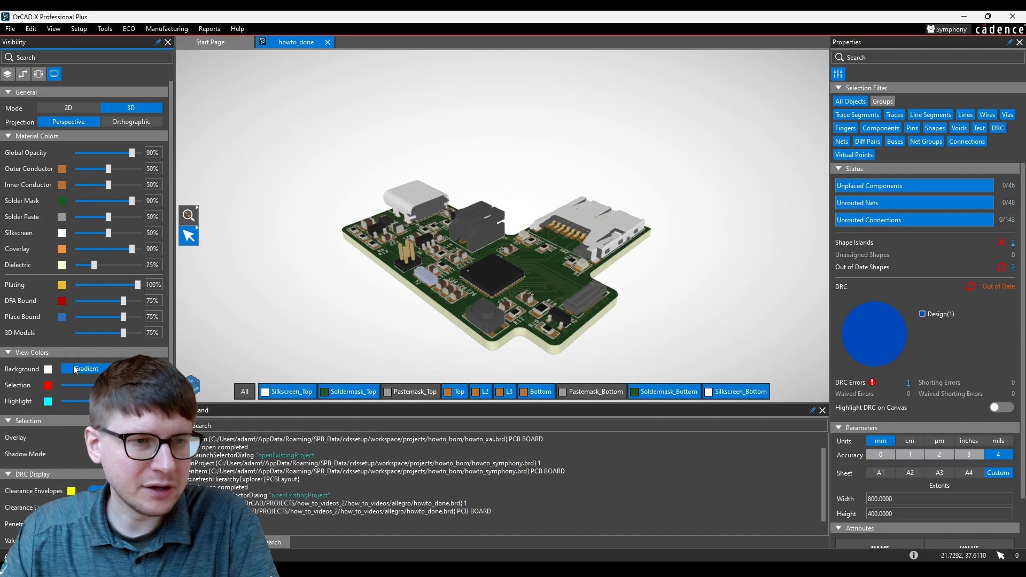
pyautogui.click(49, 370)
pyautogui.click(65, 345)
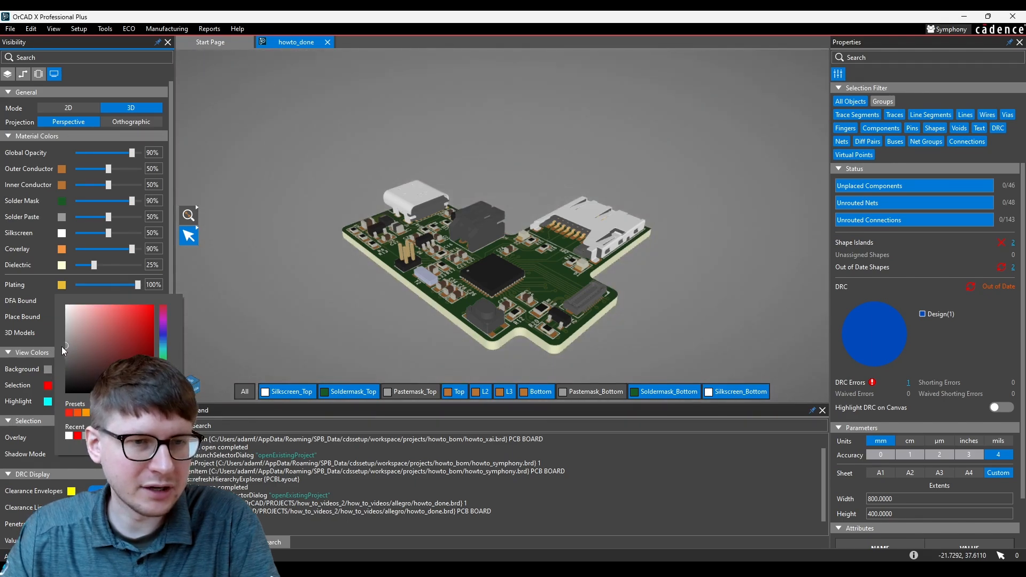
pyautogui.click(28, 375)
pyautogui.click(47, 368)
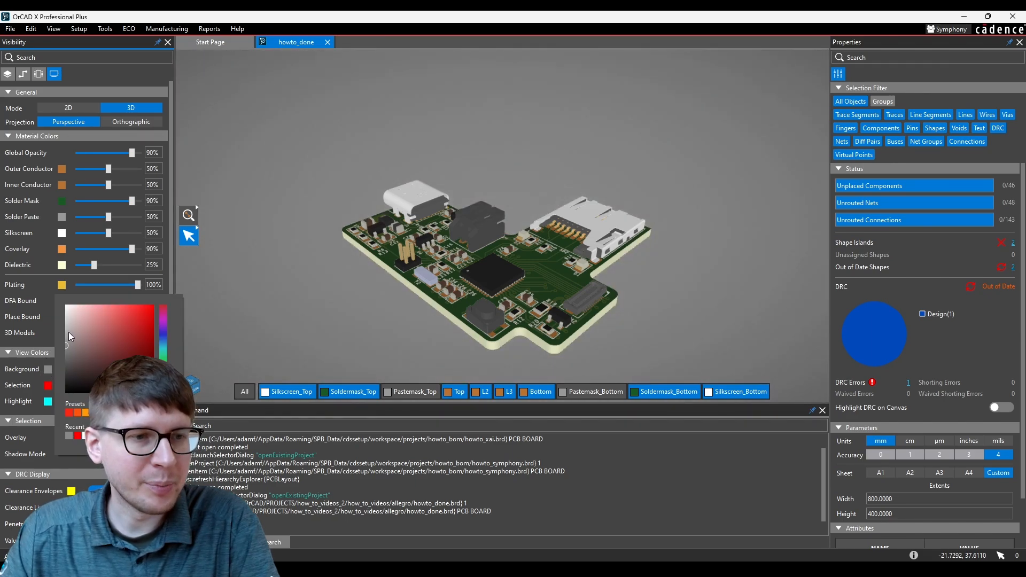
pyautogui.moveTo(69, 333); pyautogui.dragTo(52, 303)
pyautogui.click(16, 375)
pyautogui.click(86, 368)
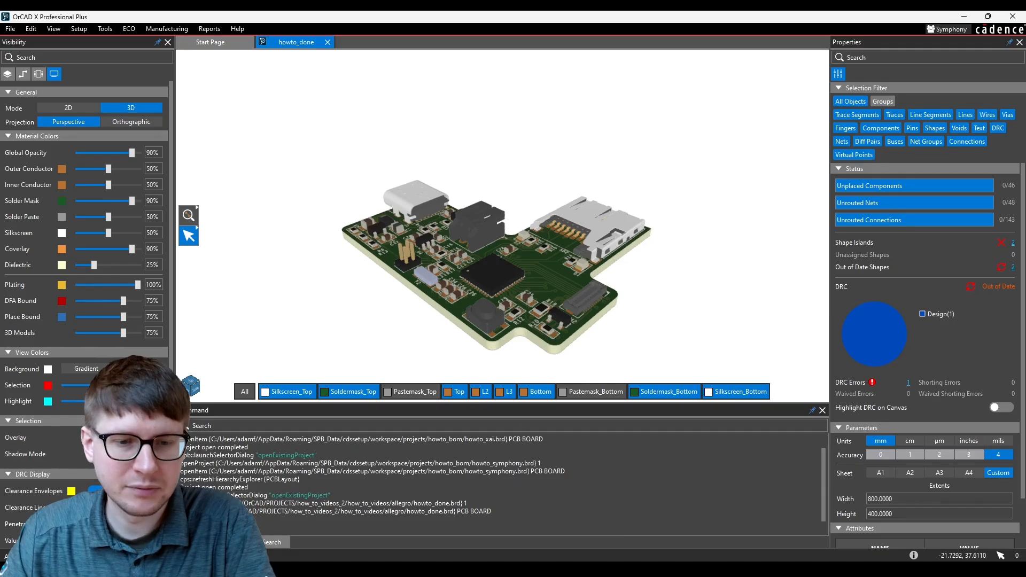
# Step: Switch back to OrCAD X Capture and place the JPEG picture howto_screenshot_top.jpg on the 00_TITLEBLOCK page
pyautogui.hotkey('alt', 'Tab')
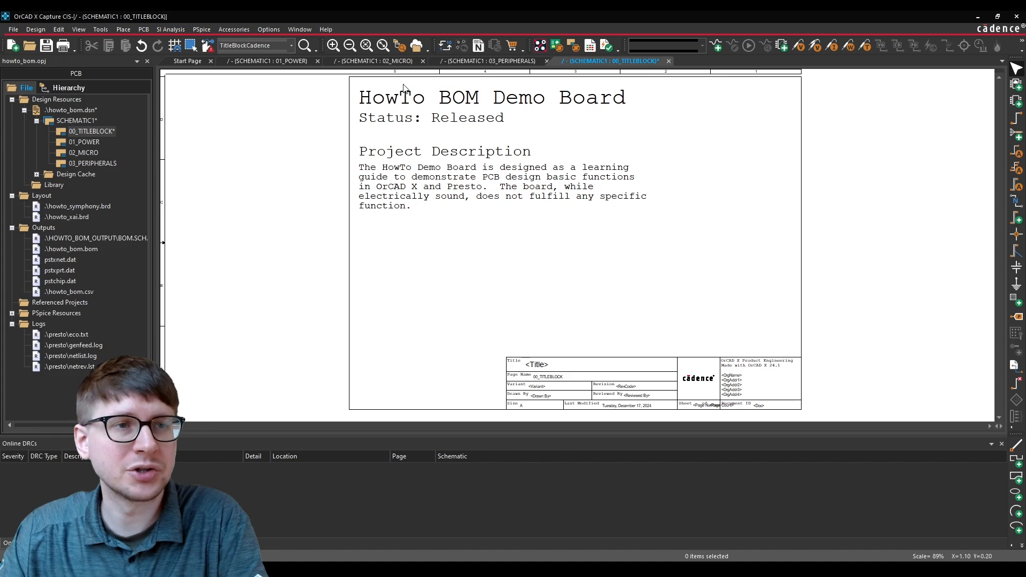
pyautogui.click(119, 31)
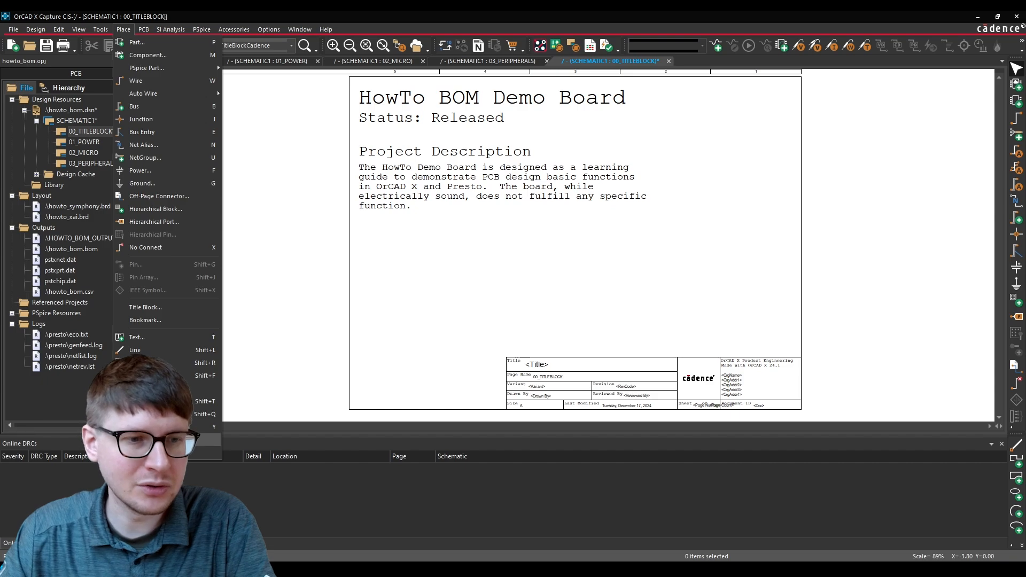
pyautogui.click(150, 440)
pyautogui.click(512, 384)
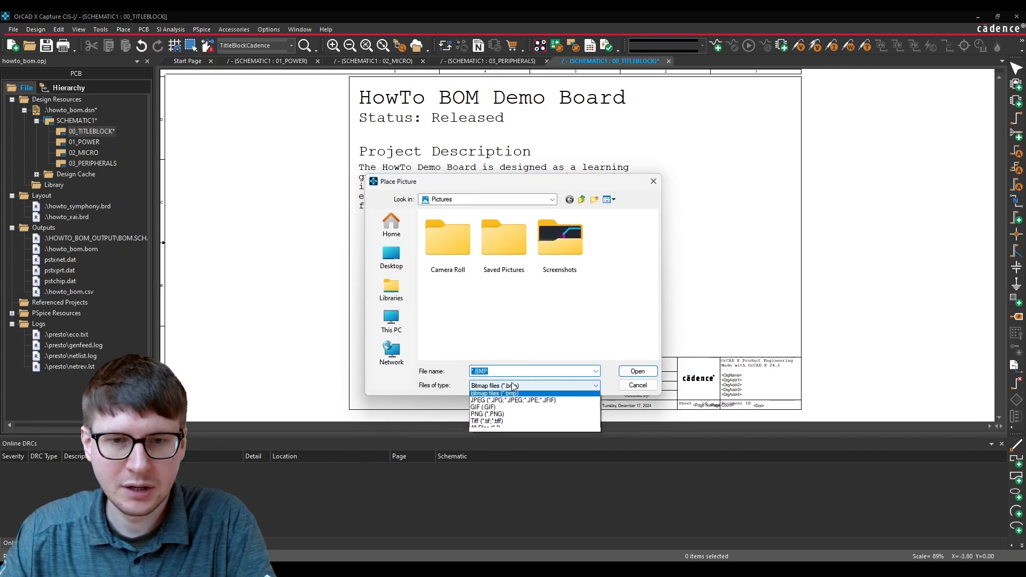
pyautogui.click(485, 402)
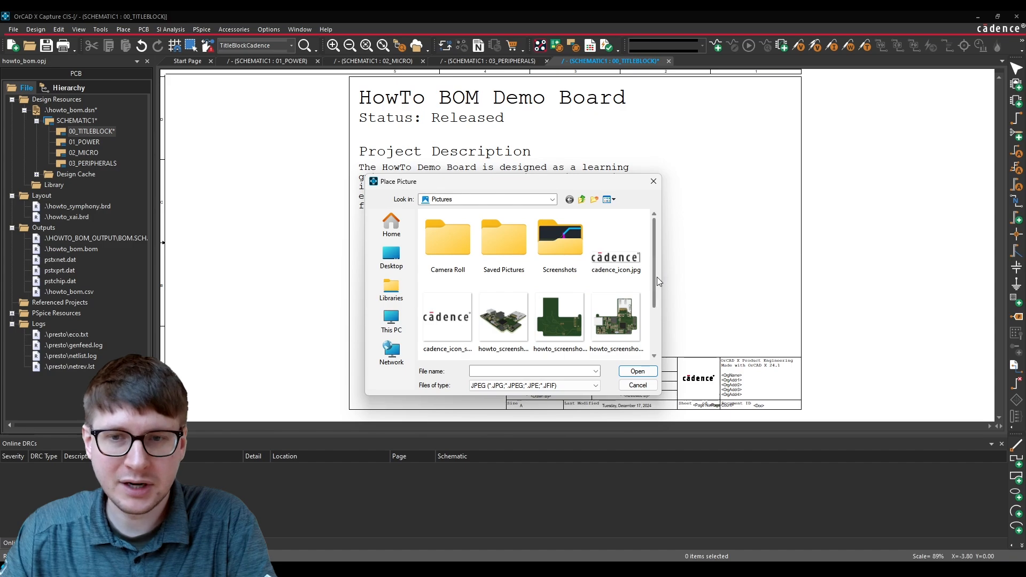
pyautogui.moveTo(657, 277); pyautogui.dragTo(655, 287)
pyautogui.click(612, 305)
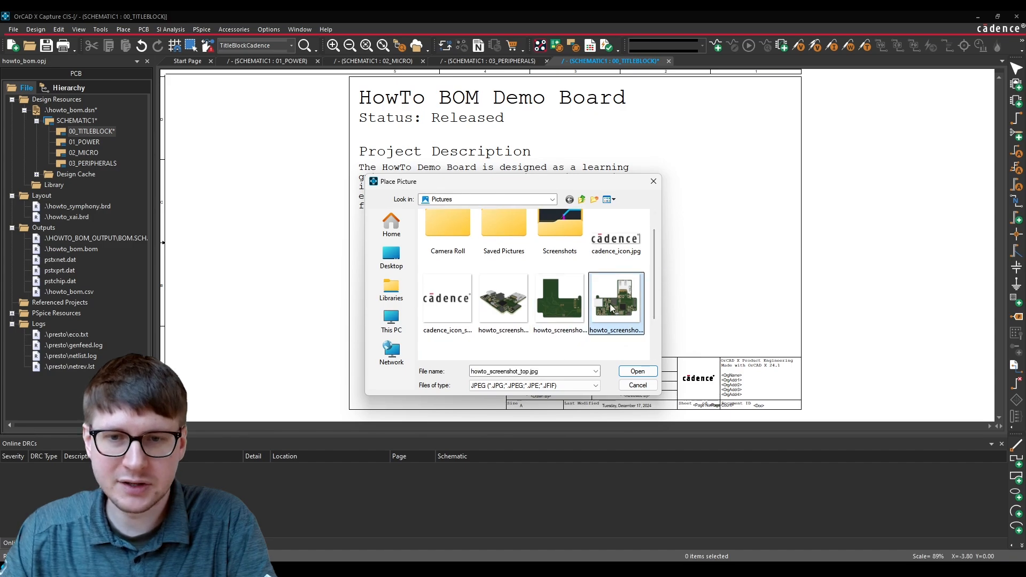
pyautogui.click(621, 372)
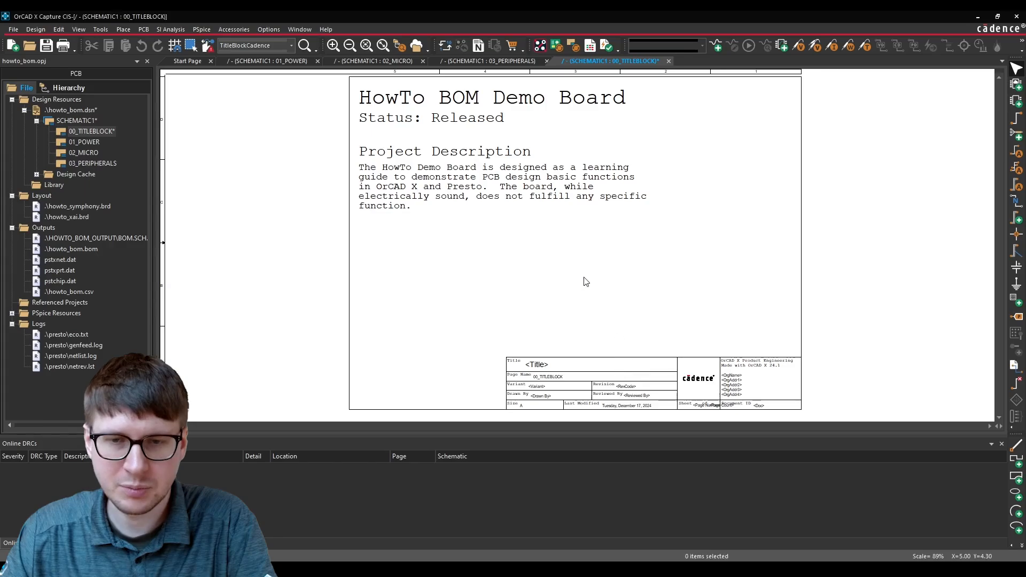
pyautogui.click(463, 115)
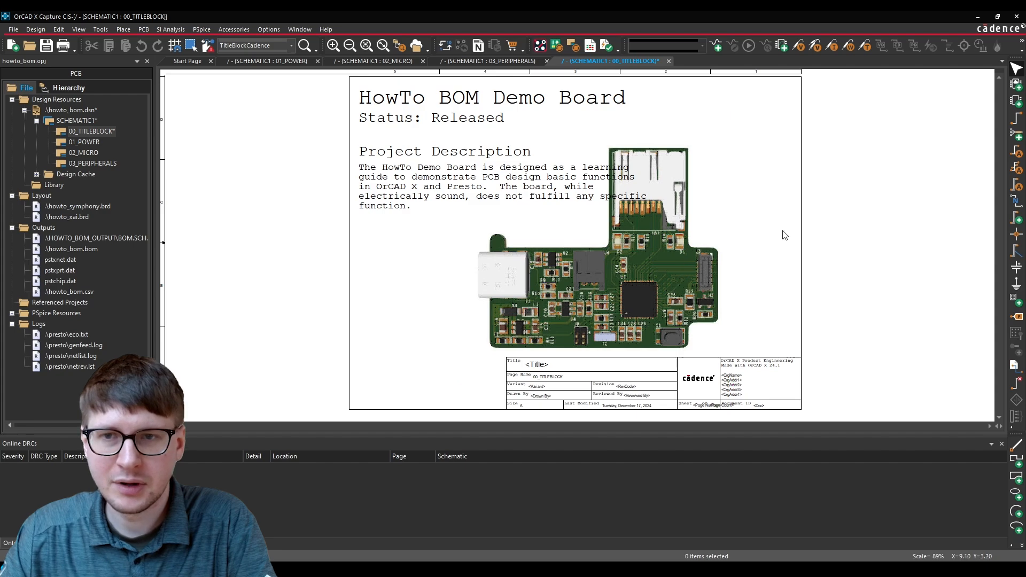
# Step: Shrink the top-view board picture to roughly half its size and move it into the page's upper-right corner
pyautogui.click(691, 256)
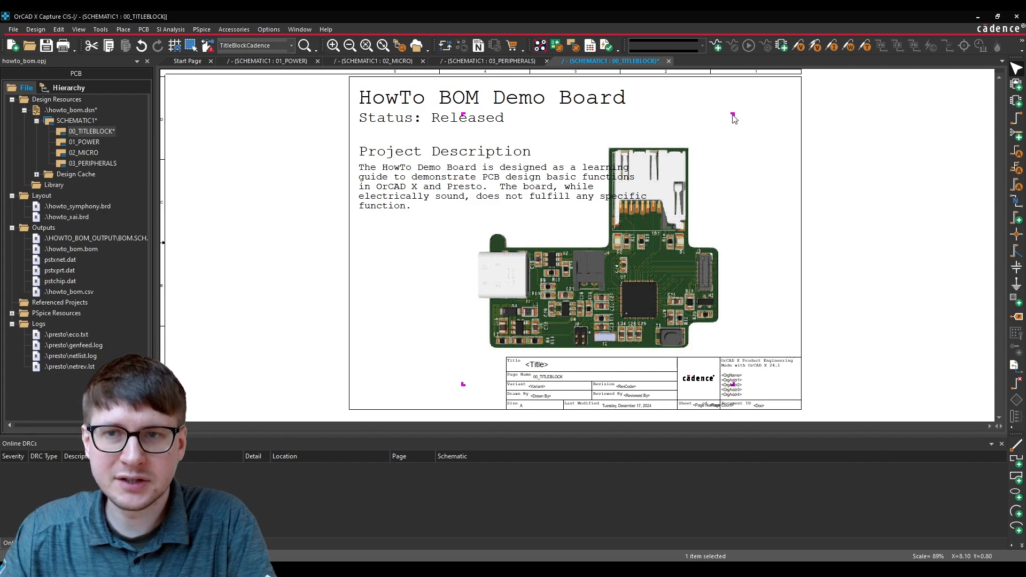
pyautogui.moveTo(735, 118); pyautogui.dragTo(607, 252)
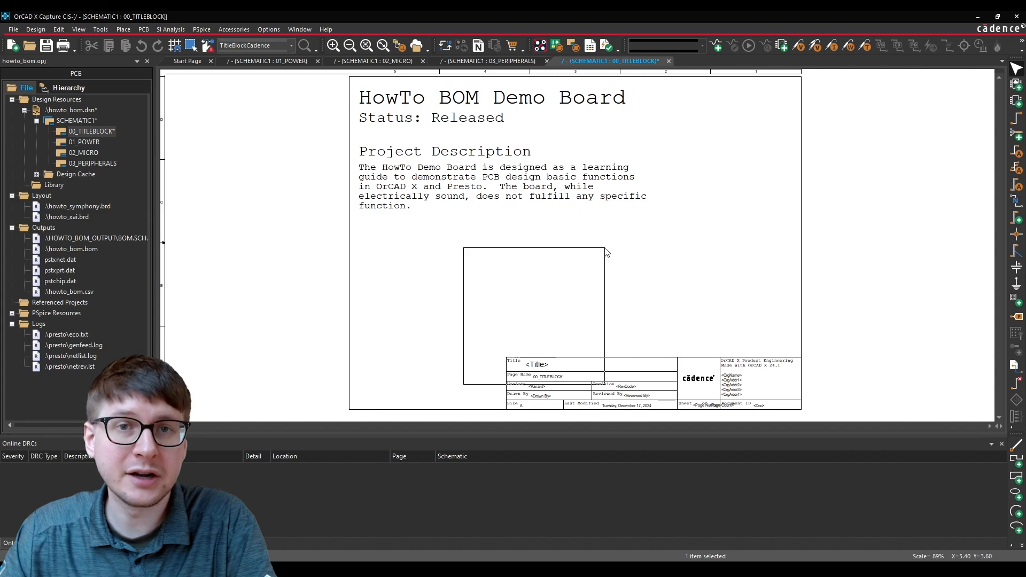
pyautogui.moveTo(606, 253); pyautogui.dragTo(785, 95)
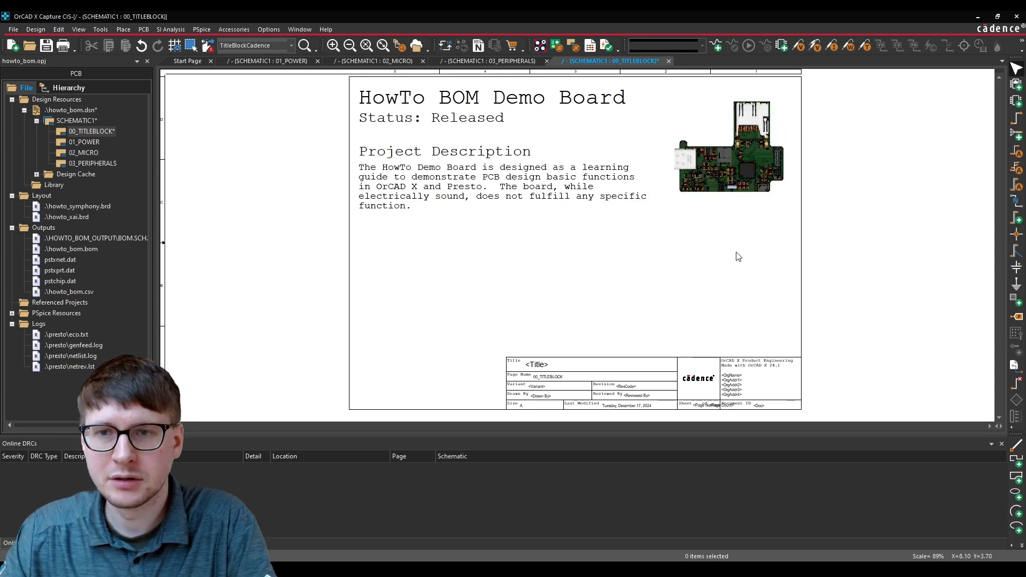
# Step: Place the JPEG screenshot of the board's bottom side on the title page
pyautogui.click(122, 29)
pyautogui.click(203, 440)
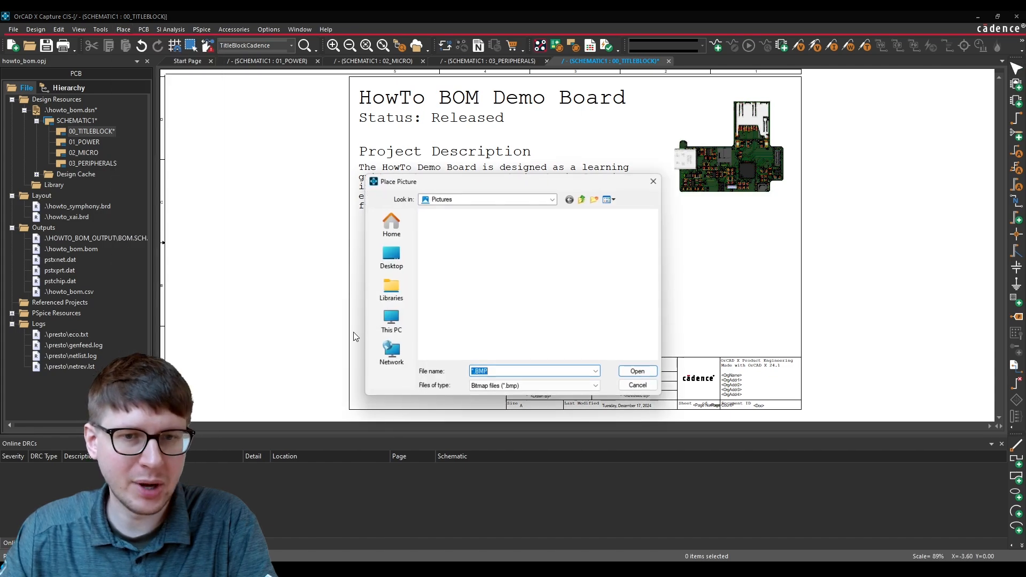
pyautogui.click(551, 386)
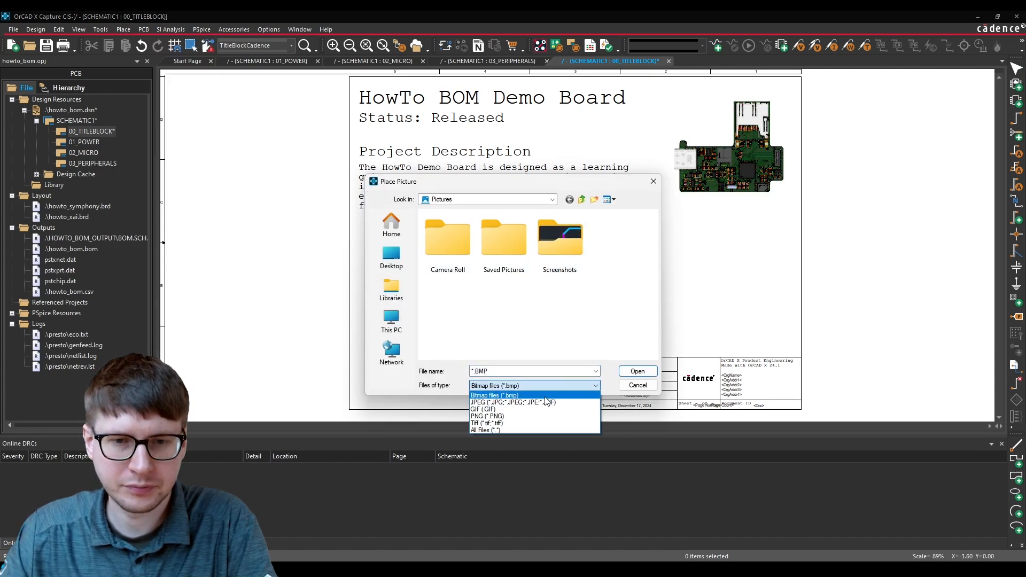
pyautogui.click(551, 393)
pyautogui.scroll(-2, 571, 288)
pyautogui.doubleClick(578, 270)
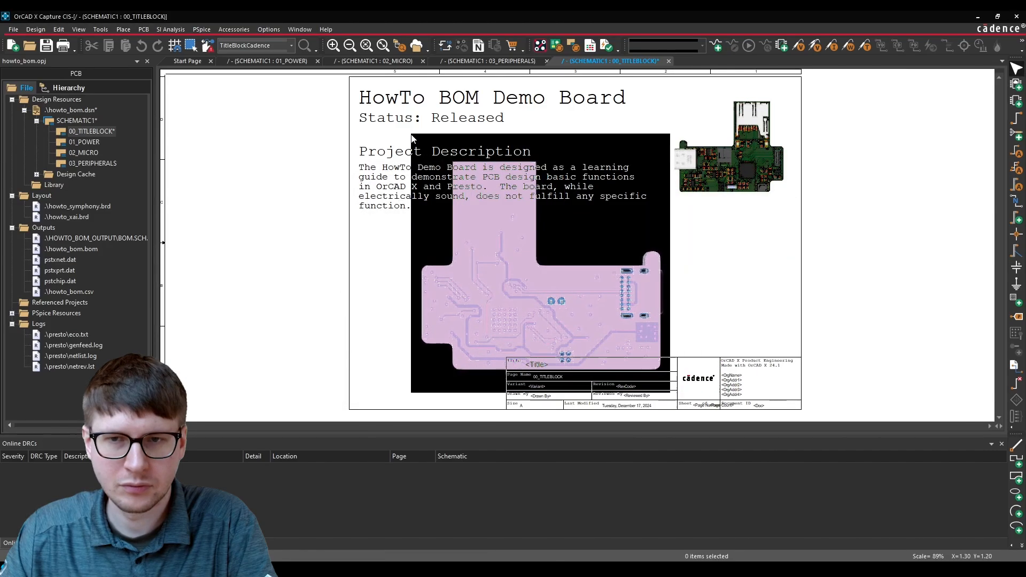
pyautogui.click(436, 224)
# Step: Shrink the bottom-view board picture and position it below the top-view picture, above the title block
pyautogui.moveTo(534, 287); pyautogui.dragTo(658, 260)
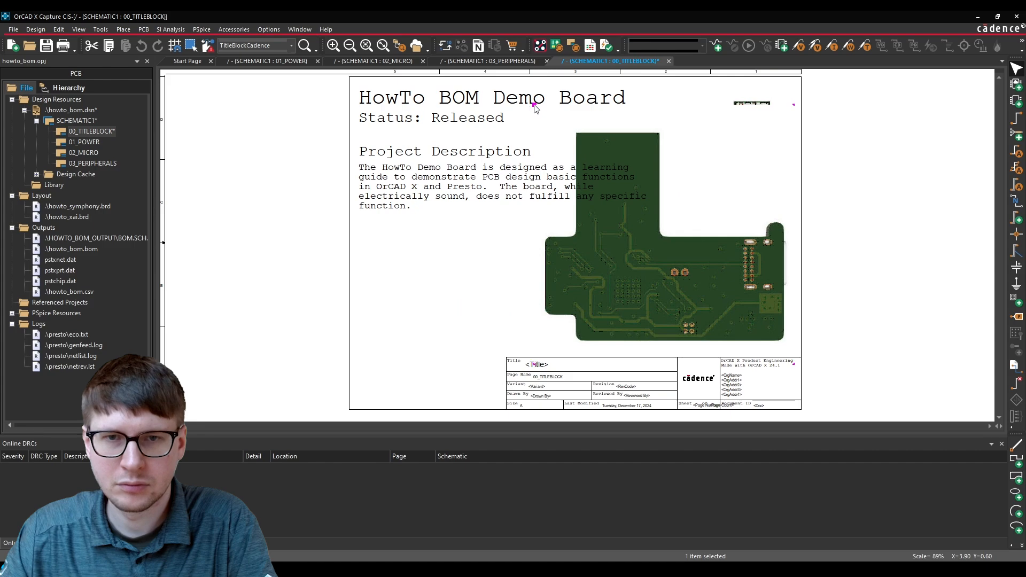
pyautogui.moveTo(534, 105); pyautogui.dragTo(678, 250)
pyautogui.moveTo(715, 283); pyautogui.dragTo(714, 262)
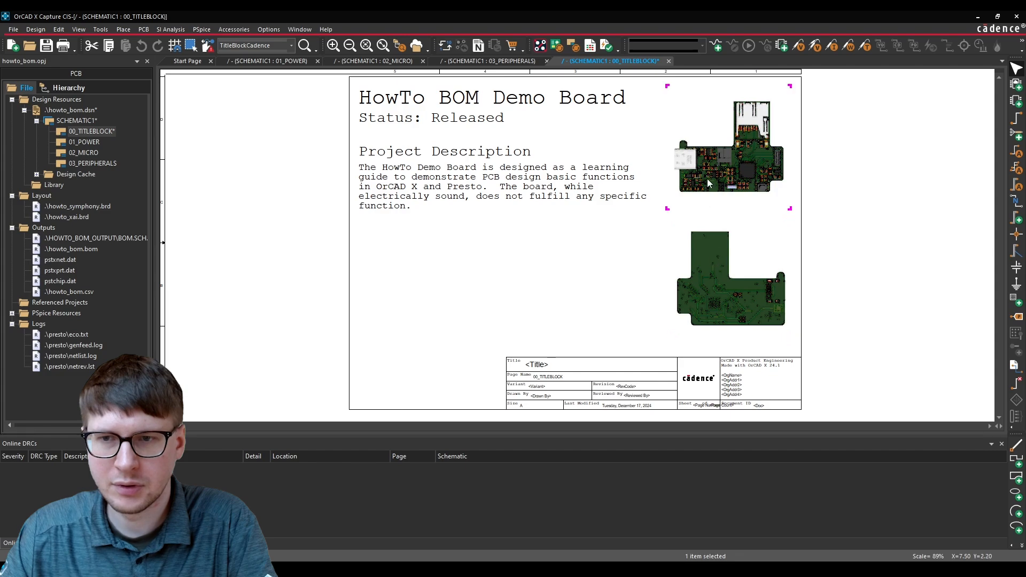
# Step: Shift the bottom-view picture to the left and align both board pictures by their right edges
pyautogui.click(717, 231)
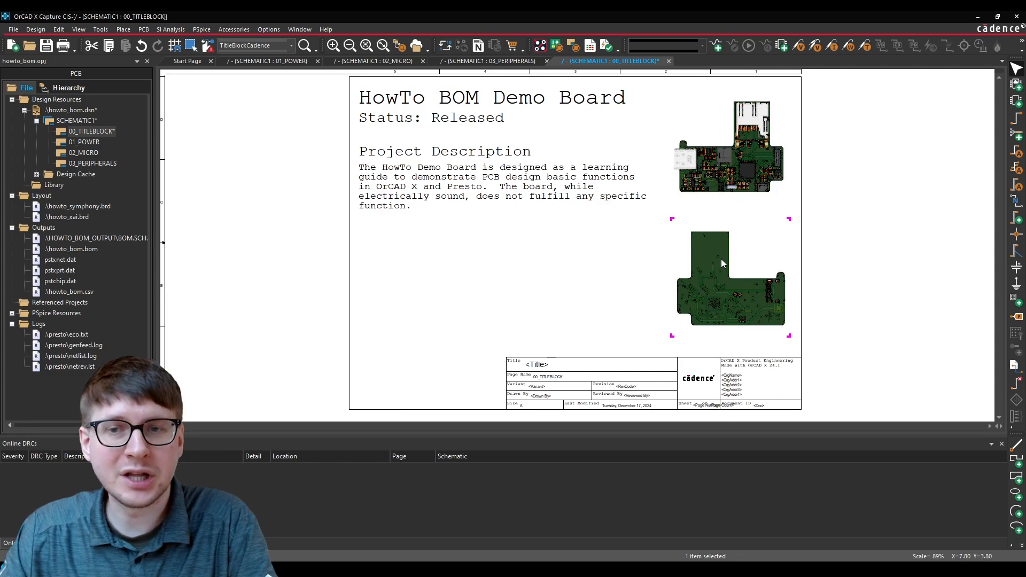
pyautogui.moveTo(721, 261); pyautogui.dragTo(692, 260)
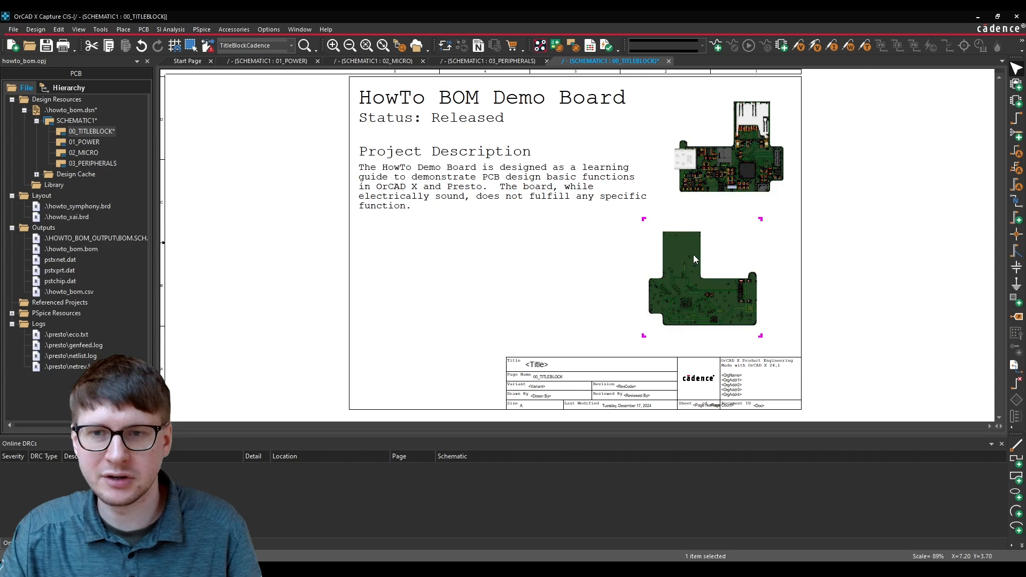
pyautogui.keyDown('ctrl'); pyautogui.click(720, 189); pyautogui.keyUp('ctrl')
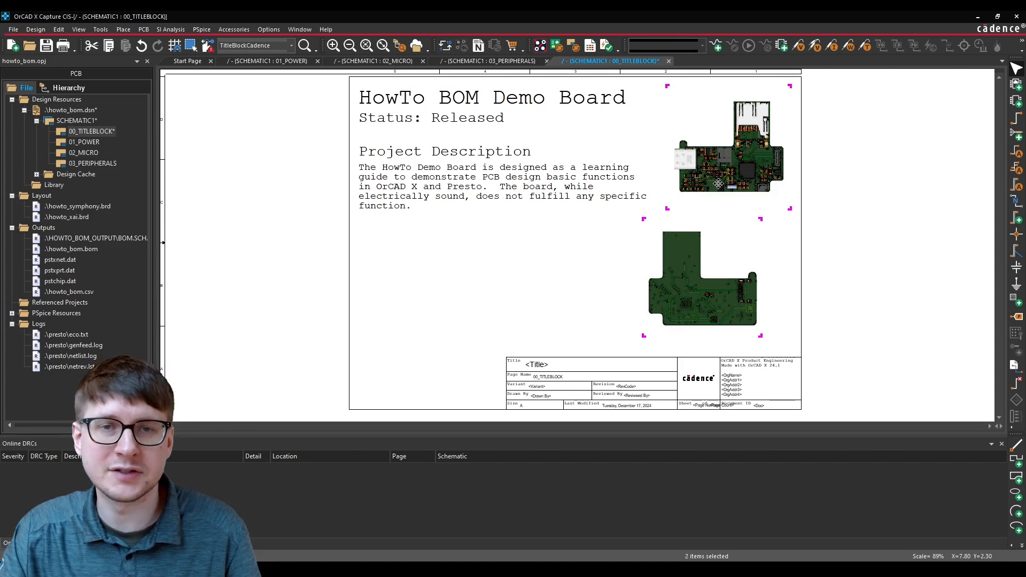
pyautogui.click(59, 30)
pyautogui.moveTo(75, 423)
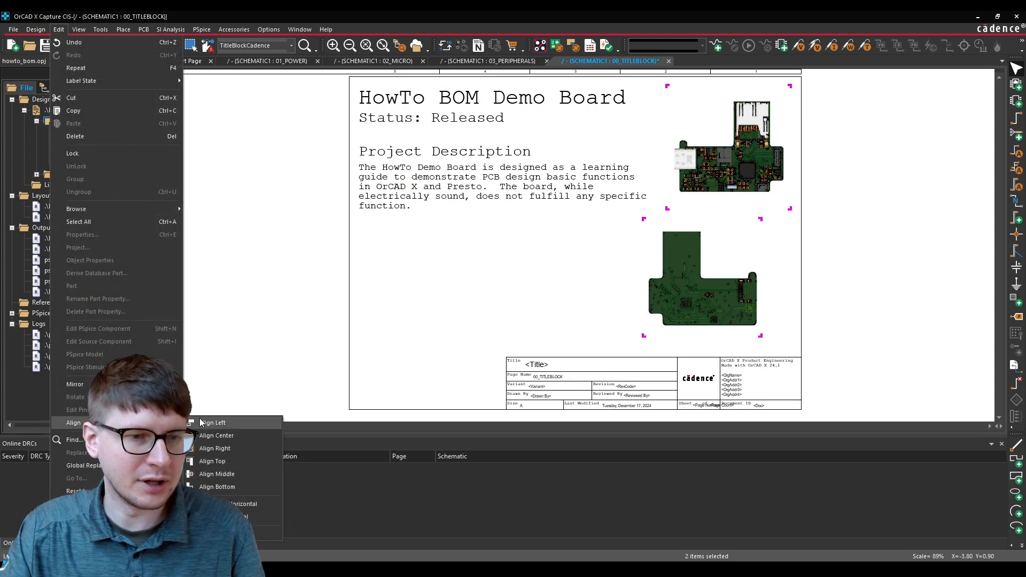
pyautogui.click(227, 454)
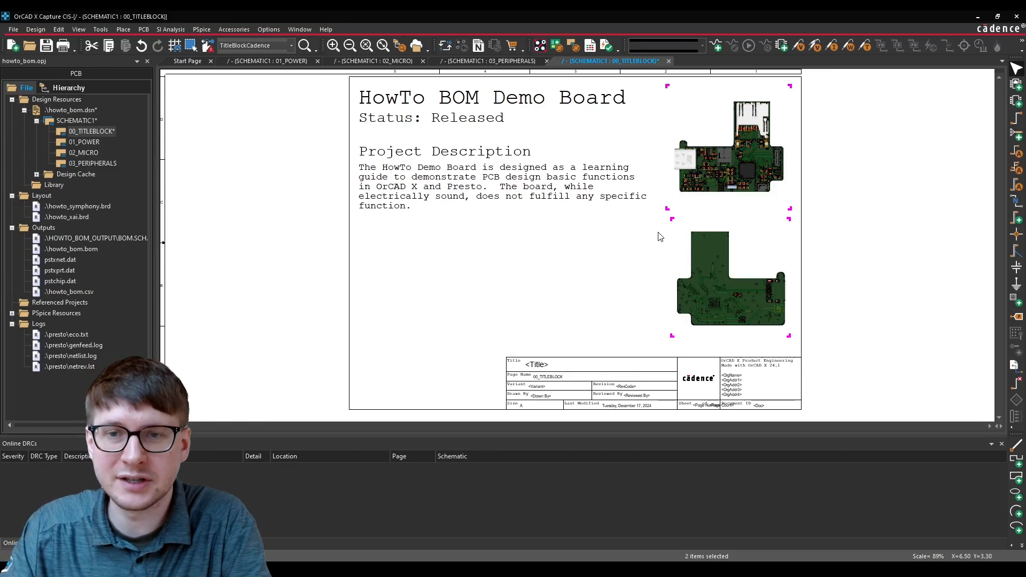
# Step: Widen the bottom-view picture slightly so its left edge lines up with the top-view picture
pyautogui.moveTo(672, 219); pyautogui.dragTo(667, 223)
pyautogui.click(604, 275)
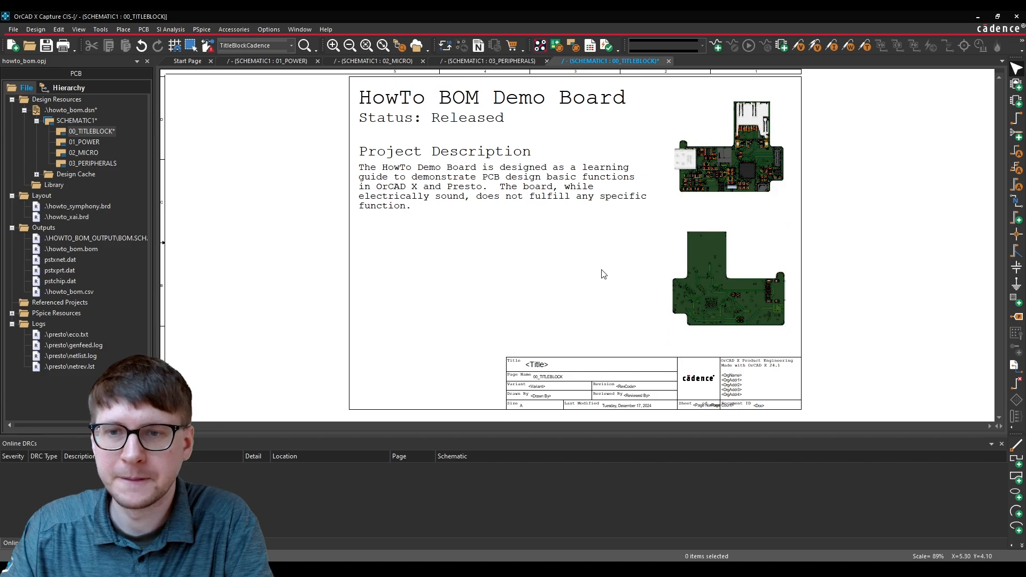
# Step: Add a "Top View:" label above the top-view board picture and place a second copy above the bottom-view picture
pyautogui.click(104, 31)
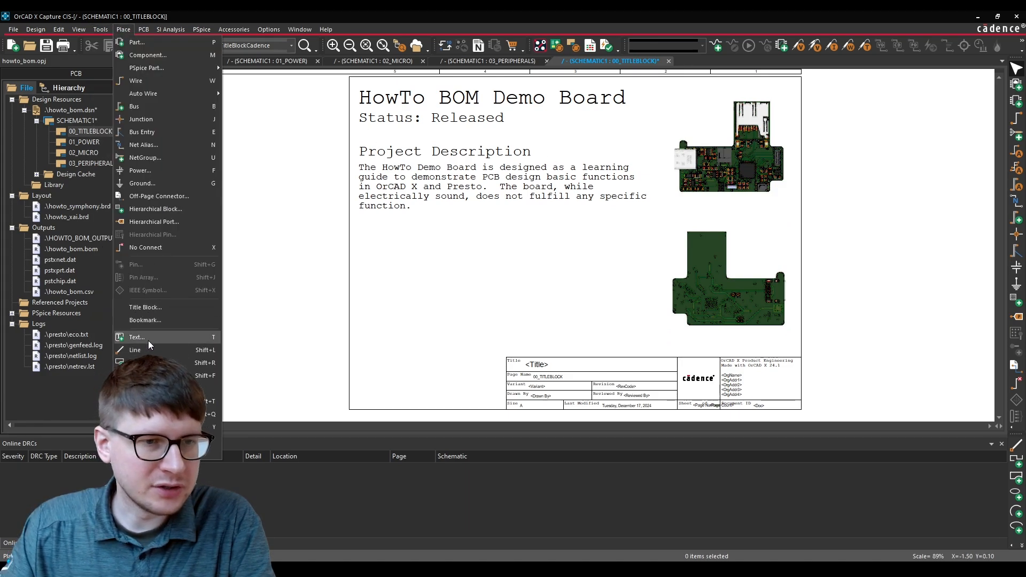
pyautogui.click(137, 337)
pyautogui.press('BackSpace')
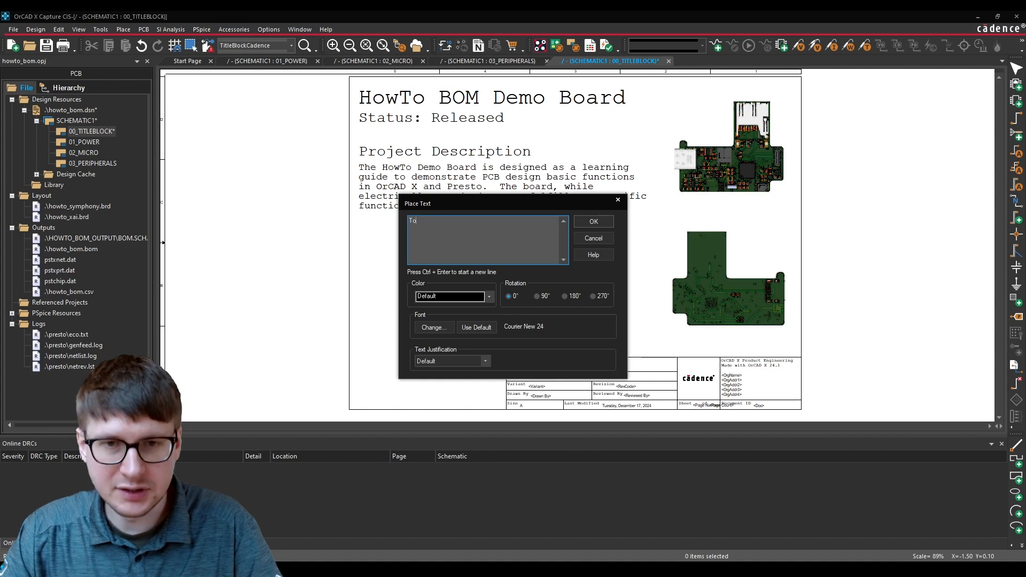
pyautogui.write('Top View:')
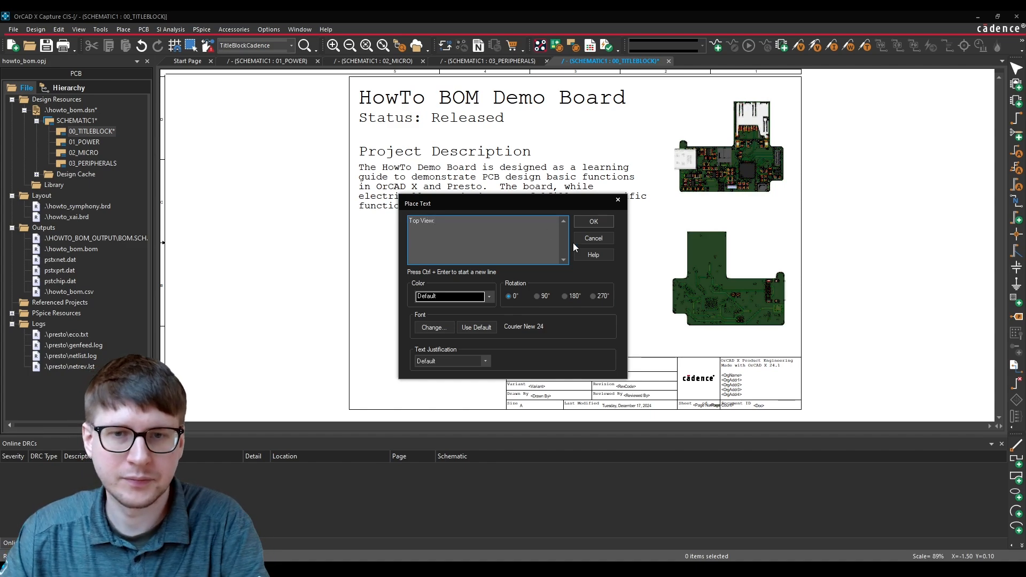
pyautogui.click(594, 222)
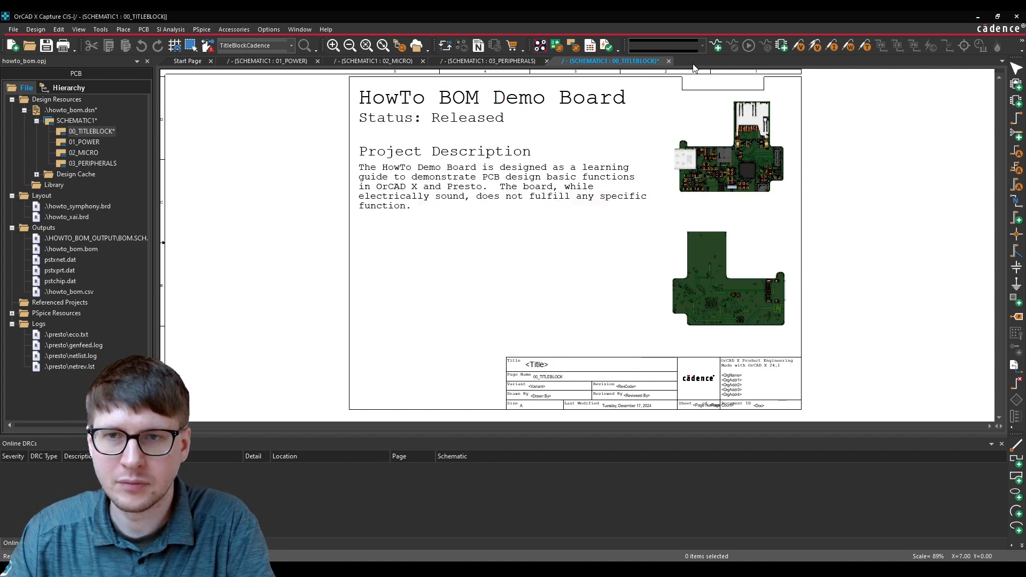
pyautogui.click(674, 88)
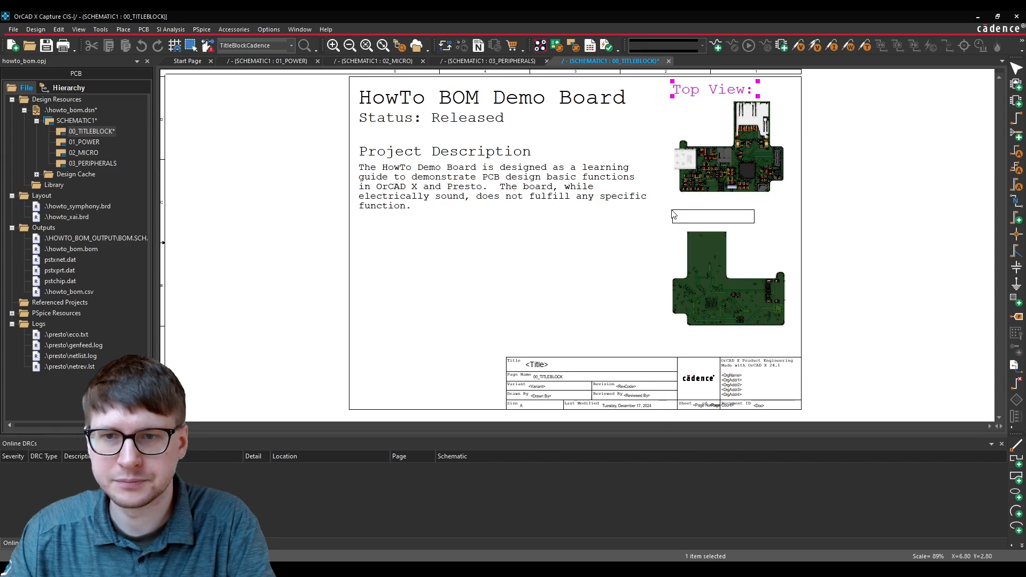
pyautogui.click(674, 220)
pyautogui.press('Escape')
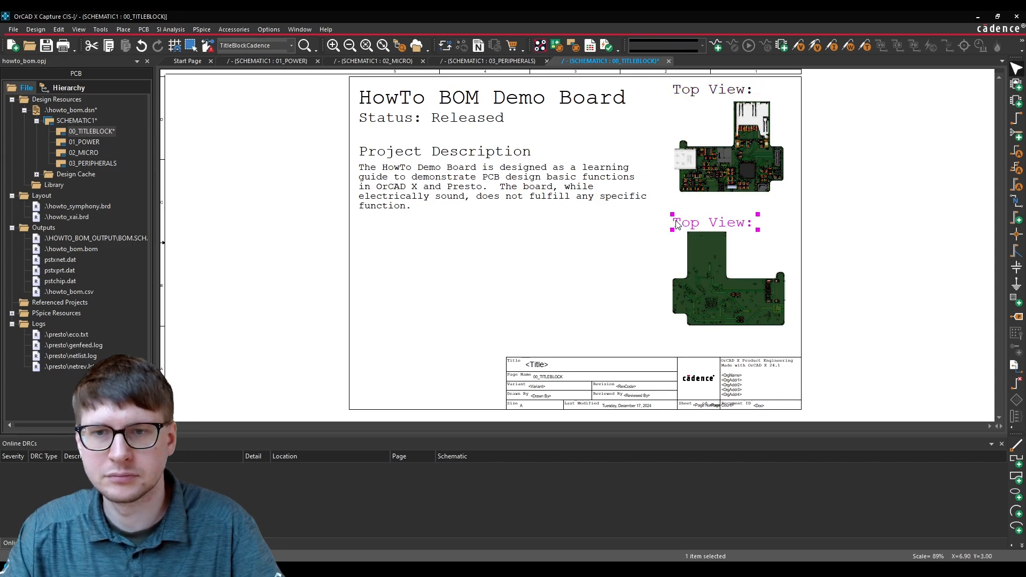
# Step: Change the label above the bottom-view board picture to "Bottom View:"
pyautogui.click(681, 225)
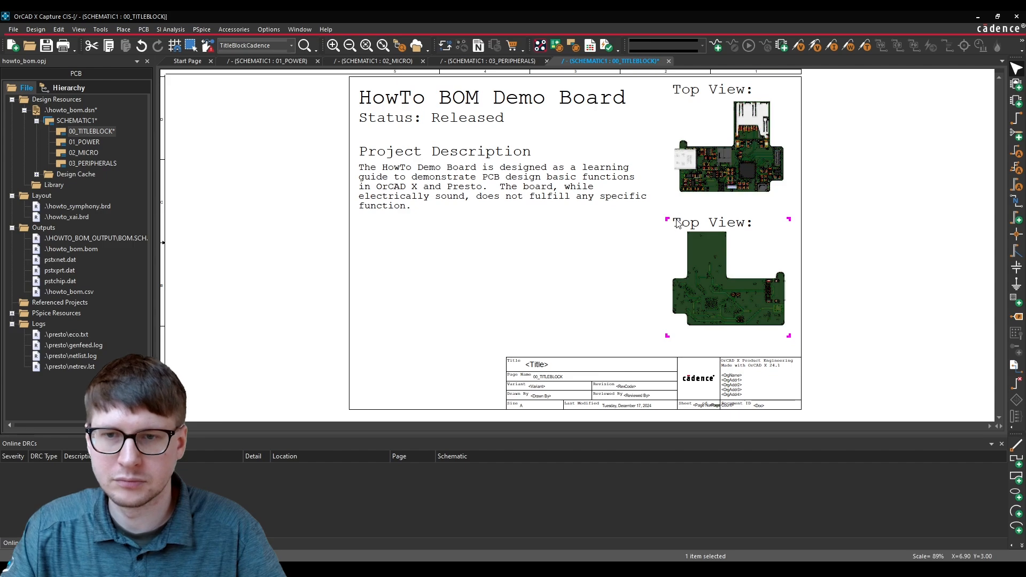
pyautogui.click(682, 219)
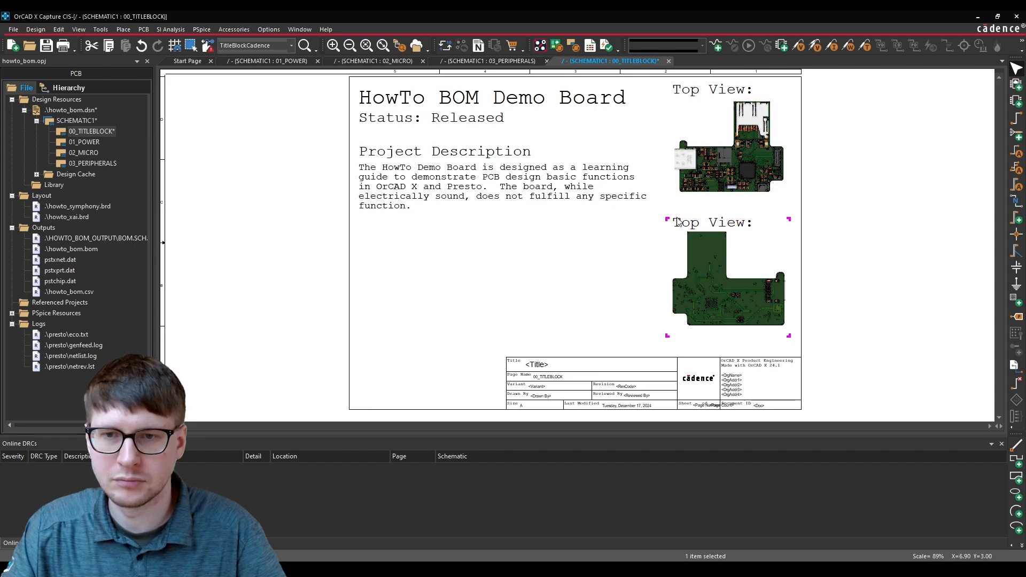
pyautogui.doubleClick(678, 222)
pyautogui.write('Bott')
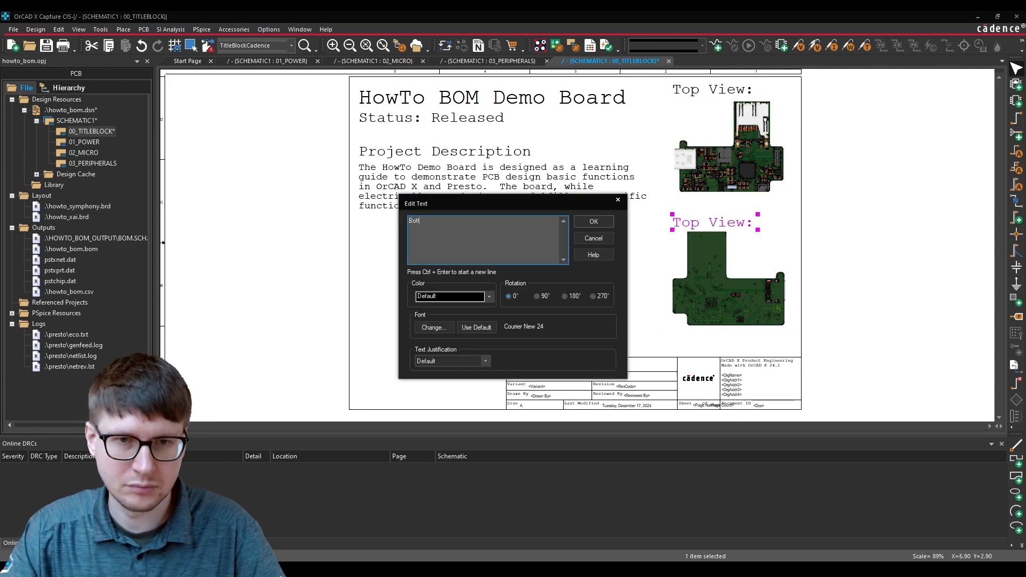
pyautogui.write('om View:')
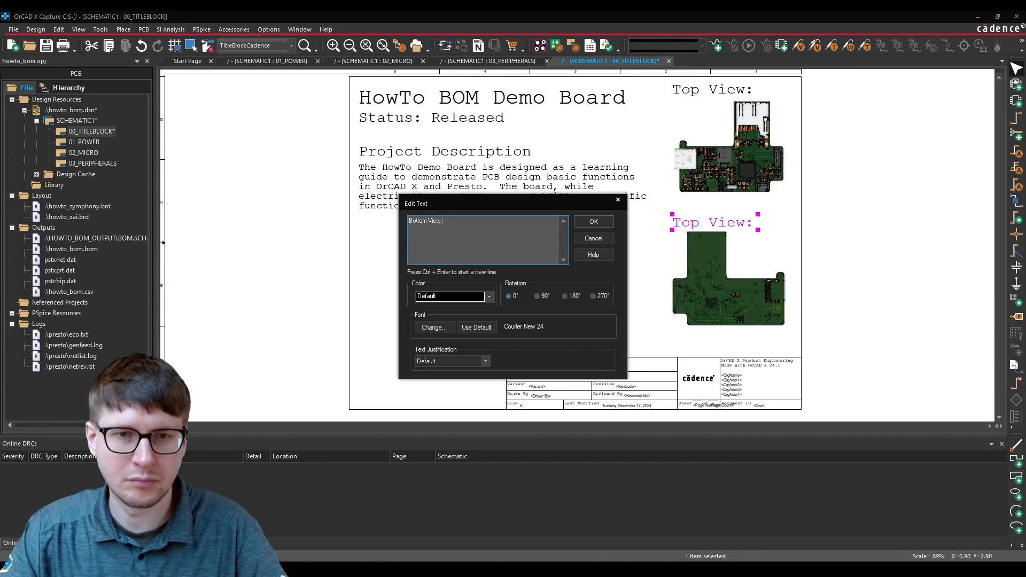
pyautogui.press('Return')
pyautogui.click(499, 243)
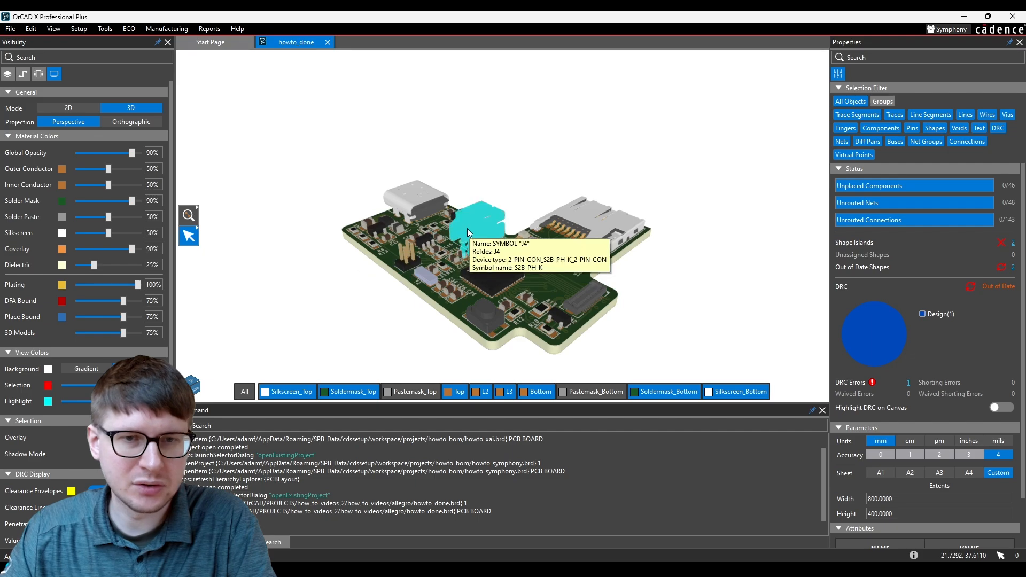
# Step: Switch to OrCAD X Professional Plus and view the 3D board from the top, from the bottom and in an isometric view
pyautogui.click(192, 384)
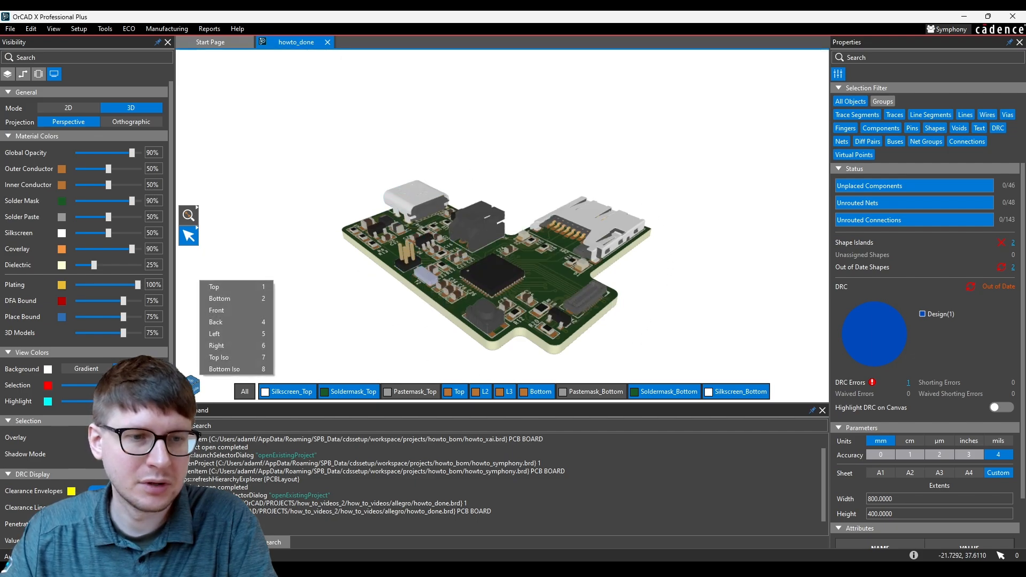
pyautogui.click(209, 287)
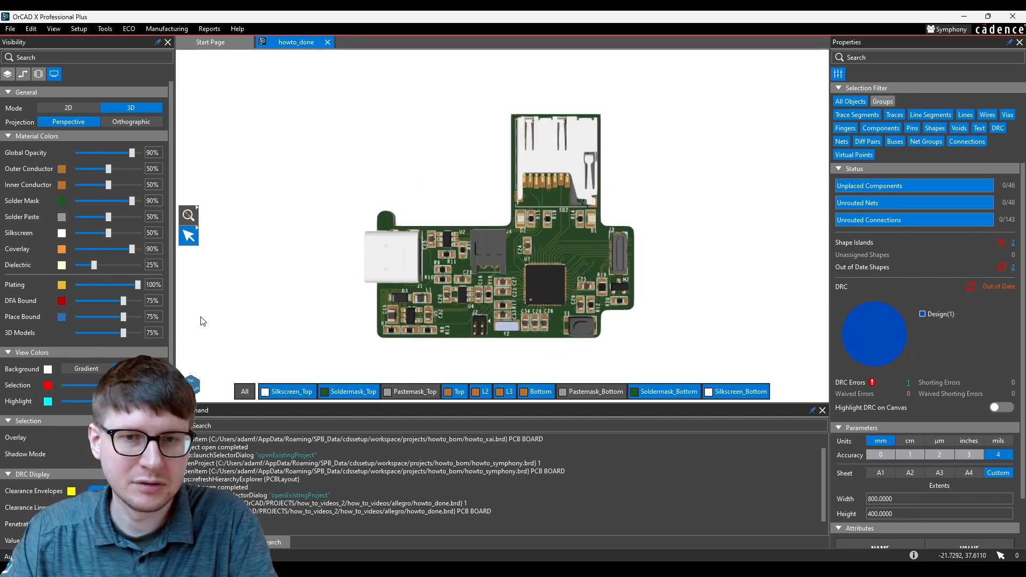
pyautogui.click(195, 398)
pyautogui.click(221, 296)
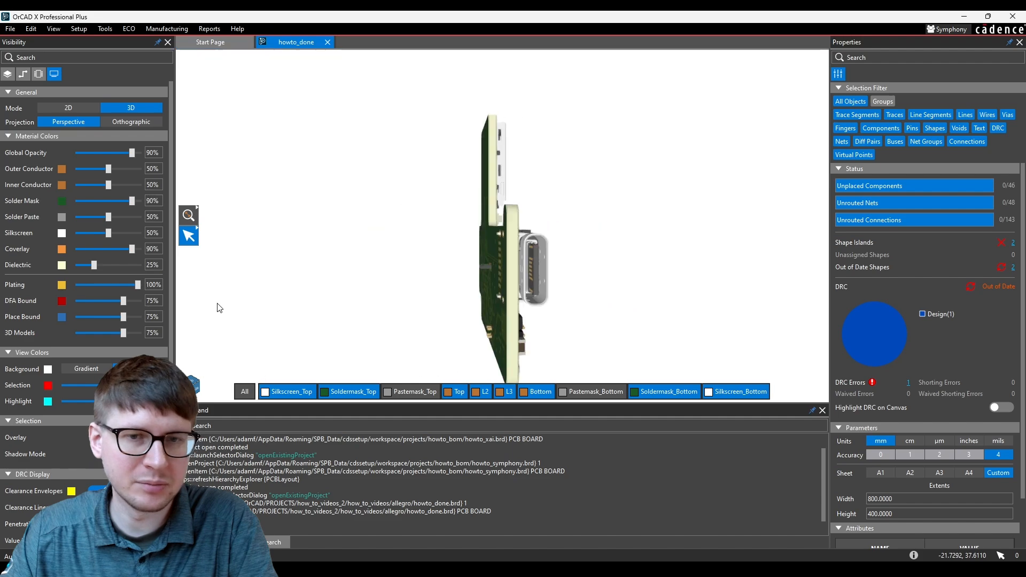
pyautogui.click(193, 383)
pyautogui.click(211, 369)
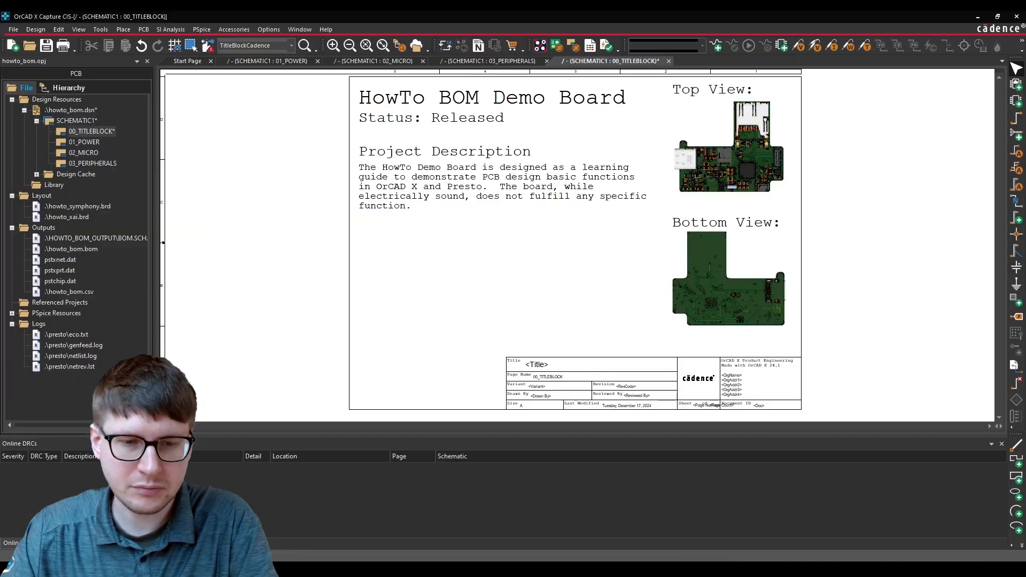
# Step: Switch back to OrCAD X Capture and place the JPEG screenshot of the board's isometric view on the title page
pyautogui.click(121, 27)
pyautogui.click(155, 440)
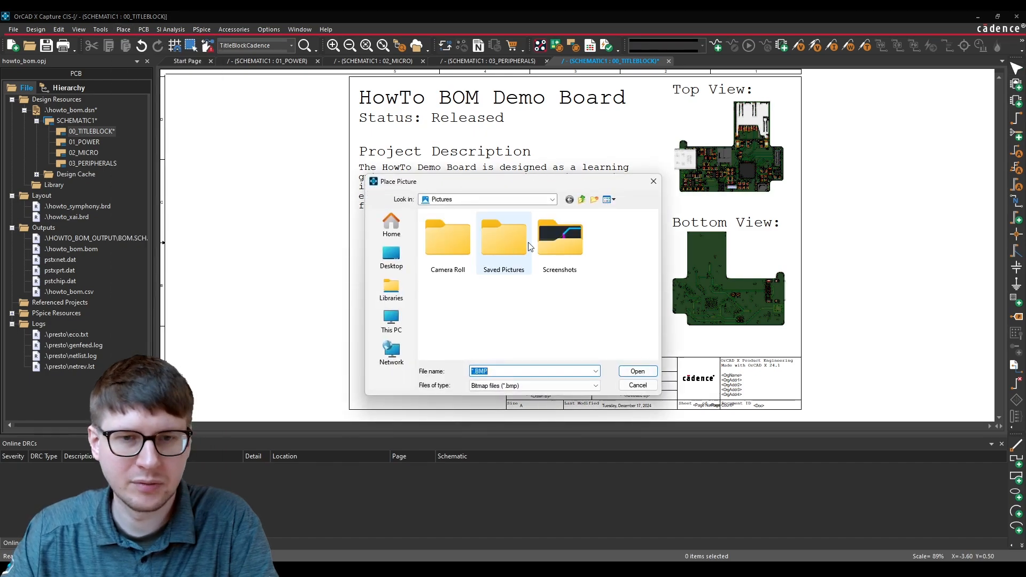
pyautogui.click(526, 386)
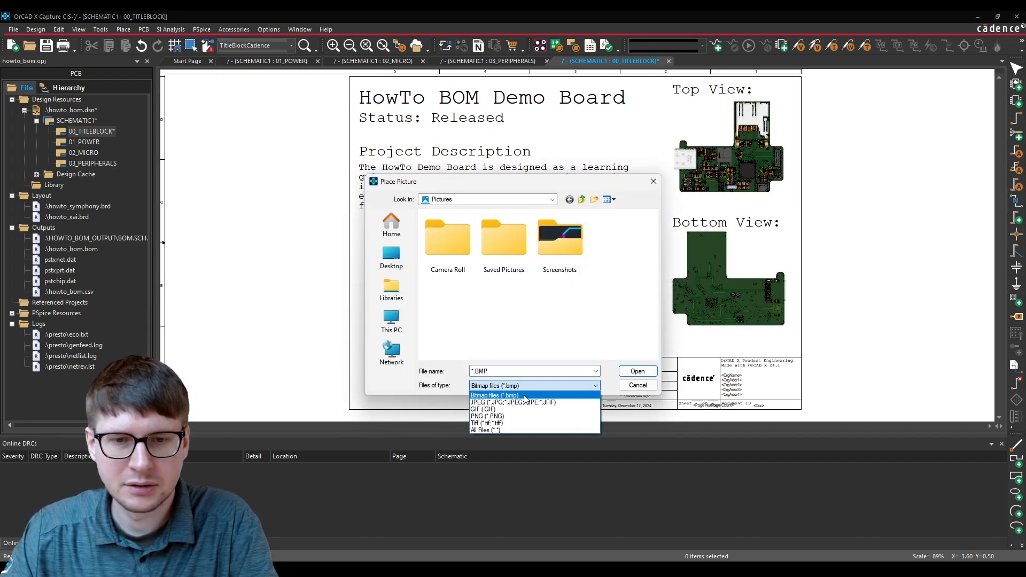
pyautogui.click(524, 402)
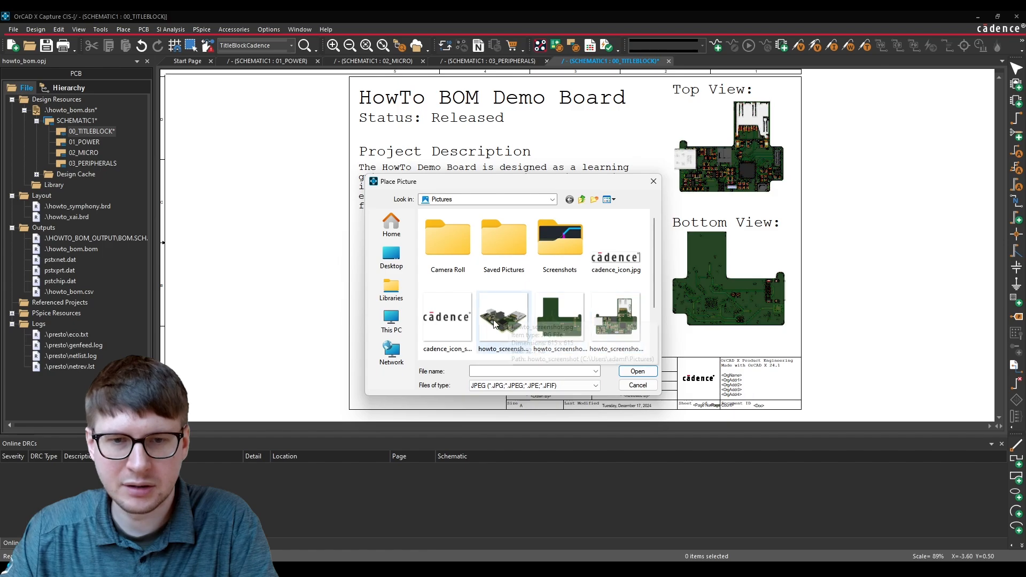
pyautogui.click(495, 328)
pyautogui.doubleClick(495, 328)
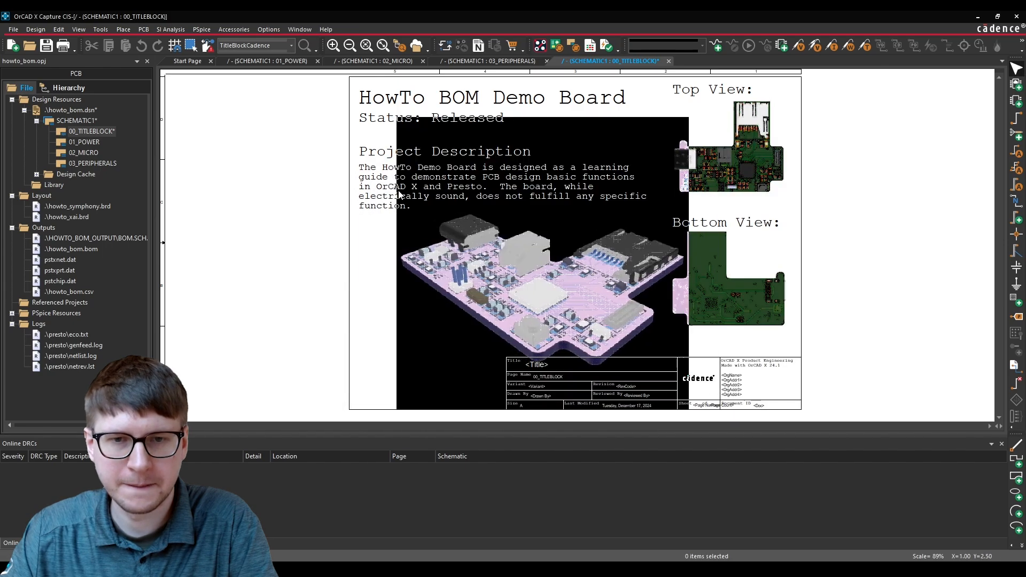
pyautogui.click(393, 122)
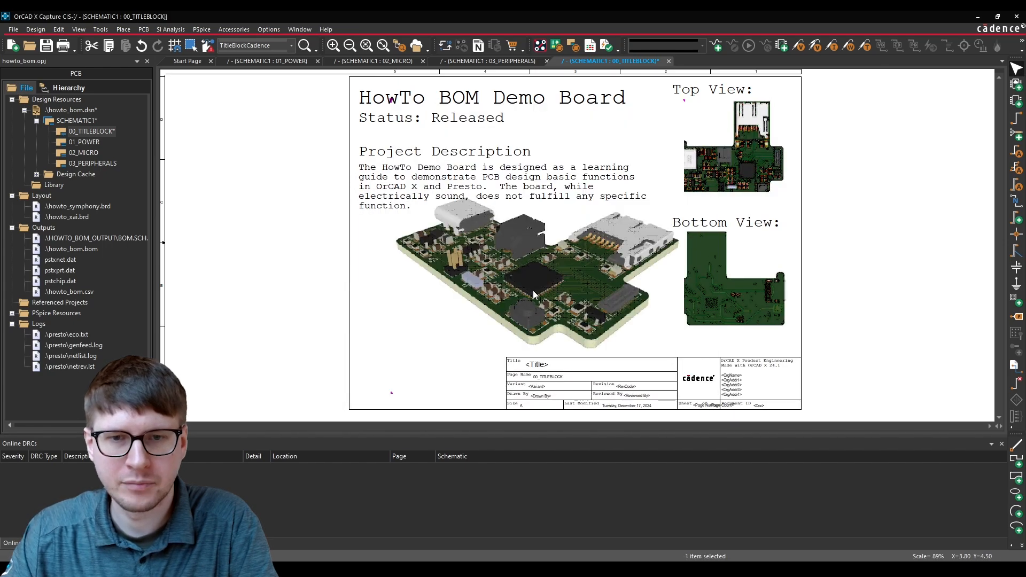
pyautogui.moveTo(684, 102); pyautogui.dragTo(631, 170)
pyautogui.hotkey('ctrl', 'z')
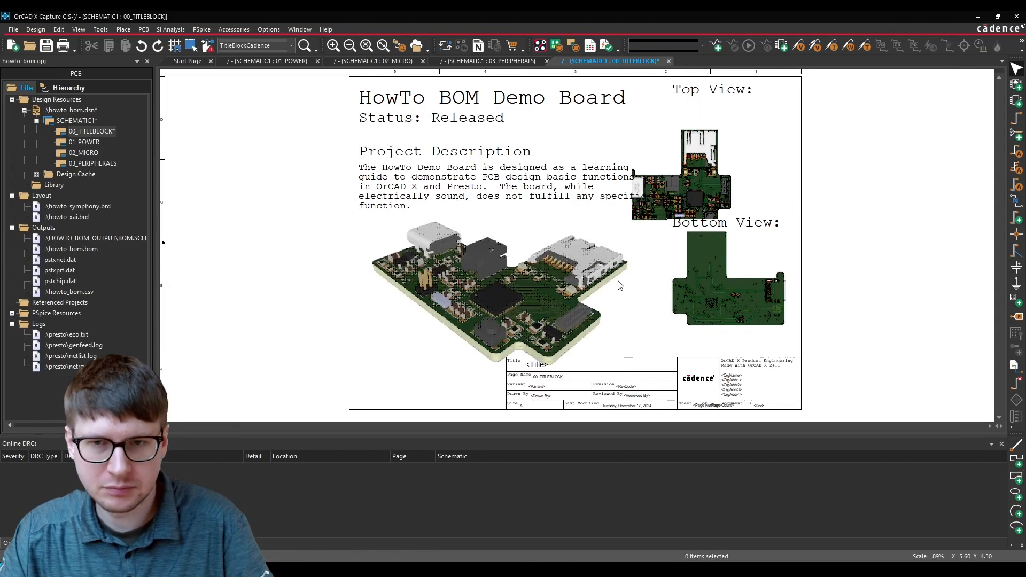
pyautogui.hotkey('ctrl', 'z')
pyautogui.hotkey('ctrl', 'z')
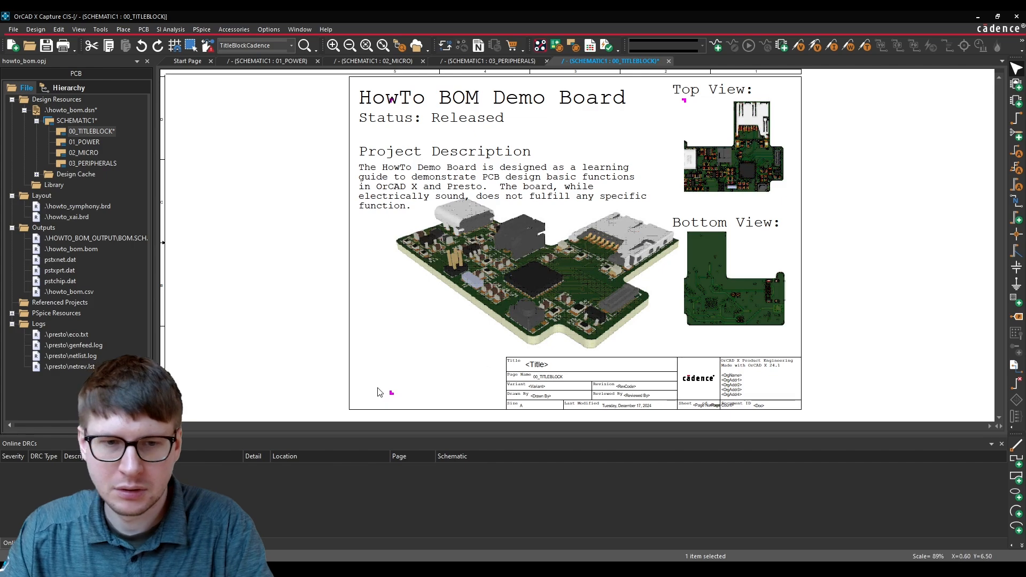
# Step: Shrink the isometric board picture and position it beside the bottom-view picture, between the project description and the title block
pyautogui.moveTo(393, 396); pyautogui.dragTo(502, 262)
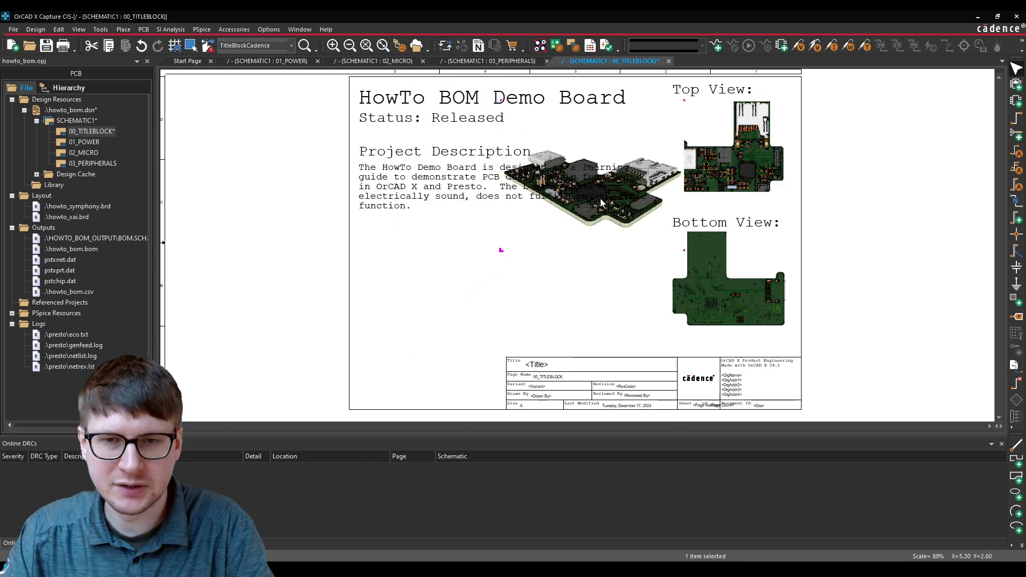
pyautogui.moveTo(601, 202); pyautogui.dragTo(583, 309)
pyautogui.moveTo(666, 205); pyautogui.dragTo(628, 223)
pyautogui.moveTo(570, 285); pyautogui.dragTo(589, 286)
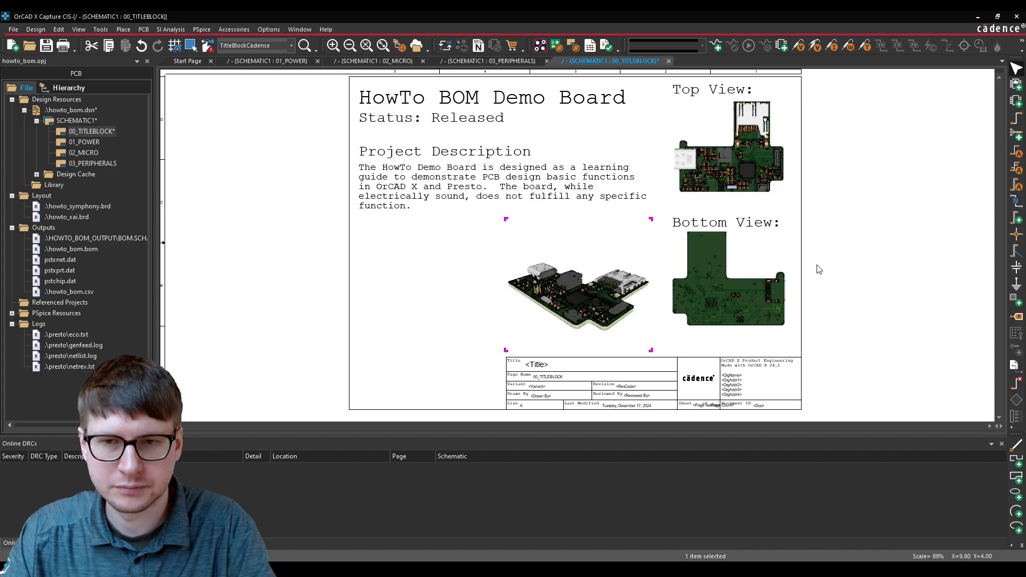
pyautogui.click(856, 264)
# Step: Copy the "Bottom View:" label and place the copy above the isometric board picture
pyautogui.click(735, 218)
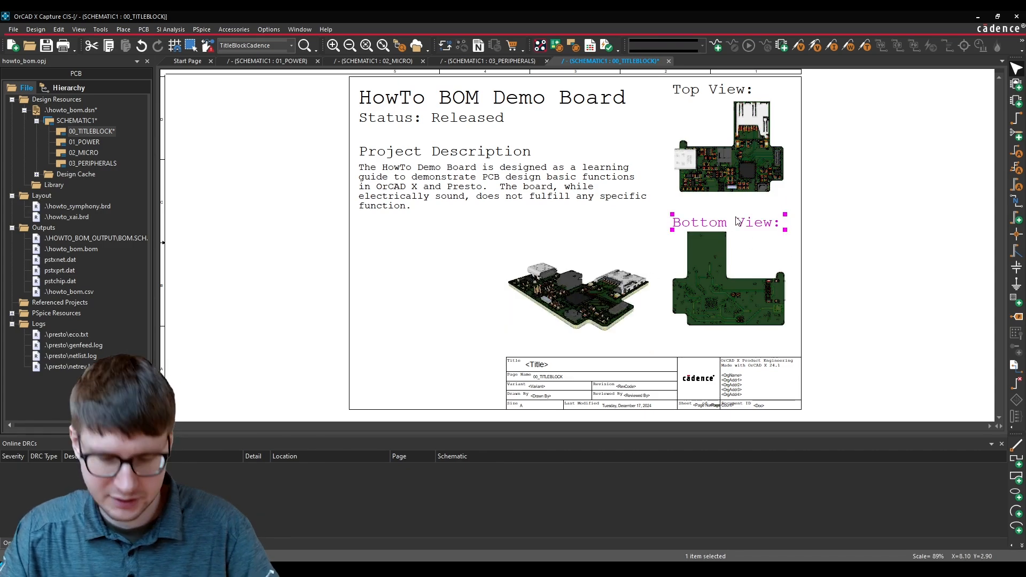
pyautogui.hotkey('ctrl', 'c')
pyautogui.hotkey('ctrl', 'v')
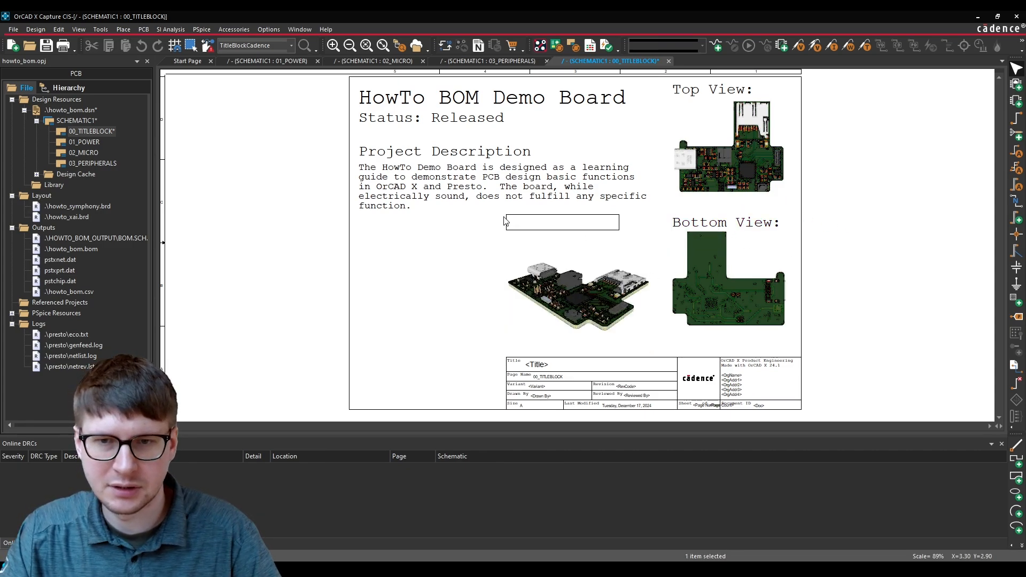
pyautogui.click(505, 215)
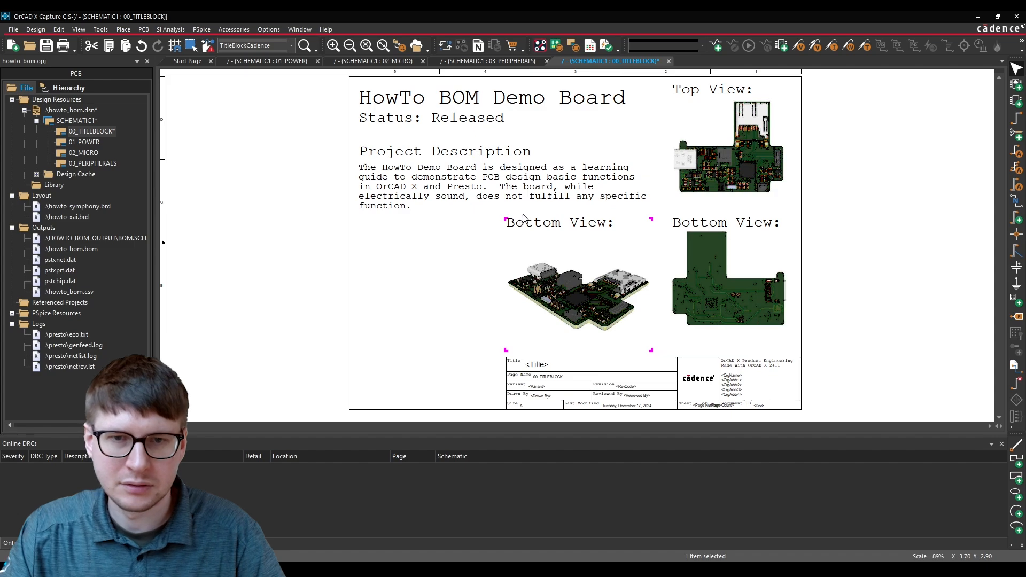
# Step: Change the copied label above the isometric board picture to "Top Isometric View:"
pyautogui.doubleClick(522, 220)
pyautogui.write('Top I')
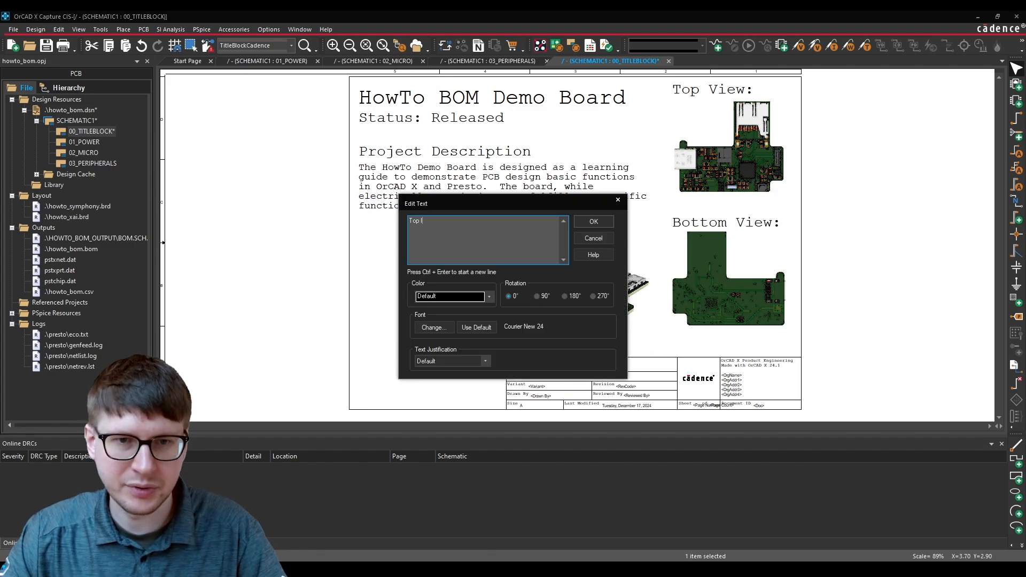
pyautogui.write('sometric View:')
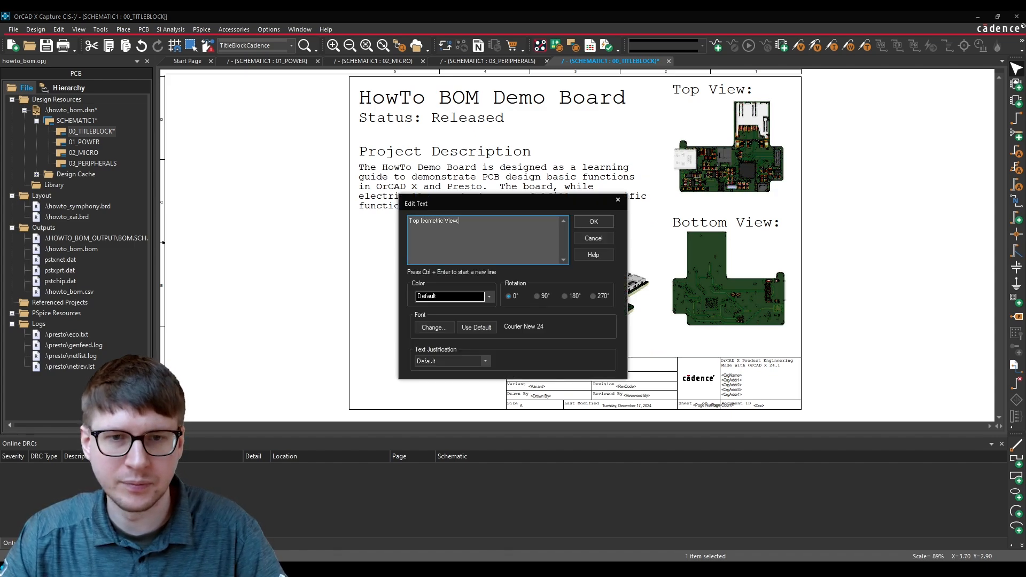
pyautogui.press('Return')
pyautogui.click(622, 223)
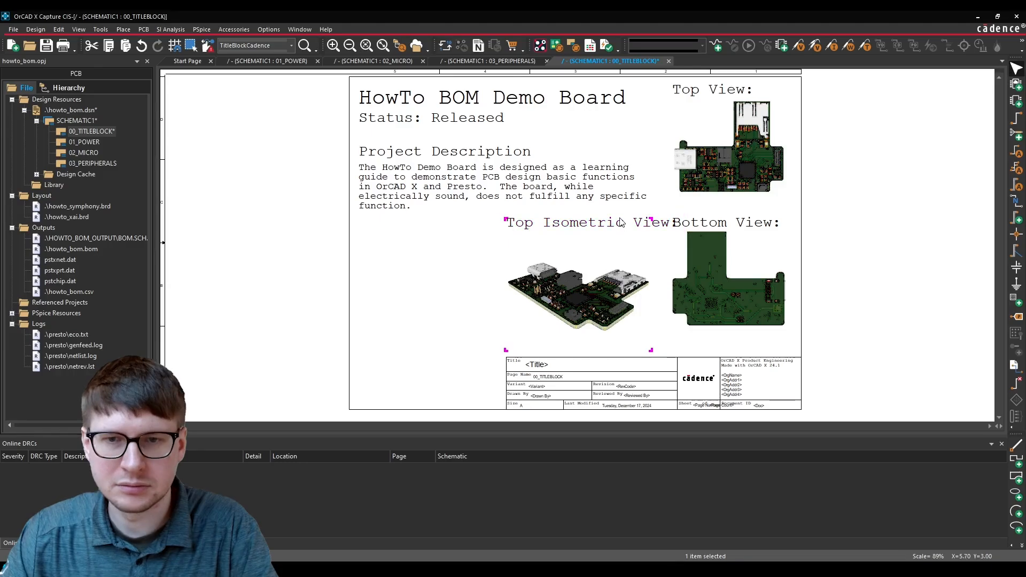
# Step: Shorten the label above the isometric board picture to "Top Iso View:"
pyautogui.doubleClick(514, 216)
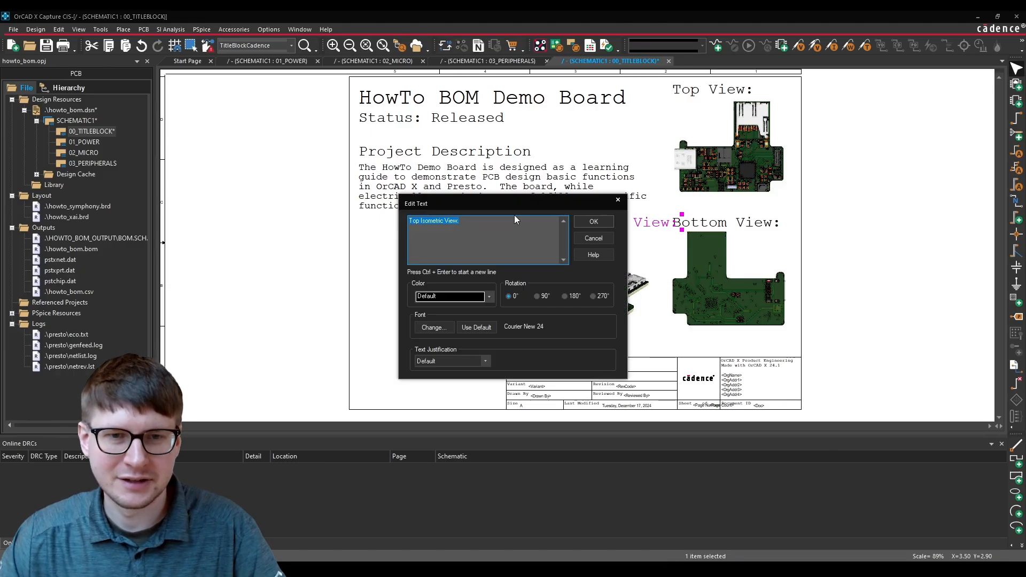
pyautogui.press('Left')
pyautogui.press('Left')
pyautogui.press('Left')
pyautogui.press('Left')
pyautogui.press('Left')
pyautogui.press('Left')
pyautogui.press('BackSpace')
pyautogui.press('BackSpace')
pyautogui.press('BackSpace')
pyautogui.press('BackSpace')
pyautogui.press('BackSpace')
pyautogui.press('BackSpace')
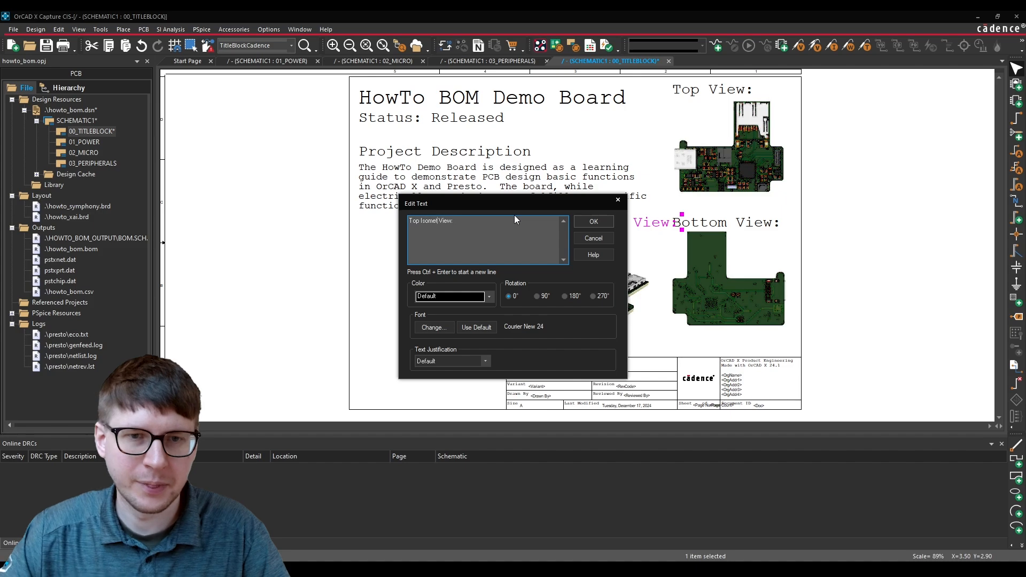
pyautogui.press('Return')
pyautogui.click(452, 275)
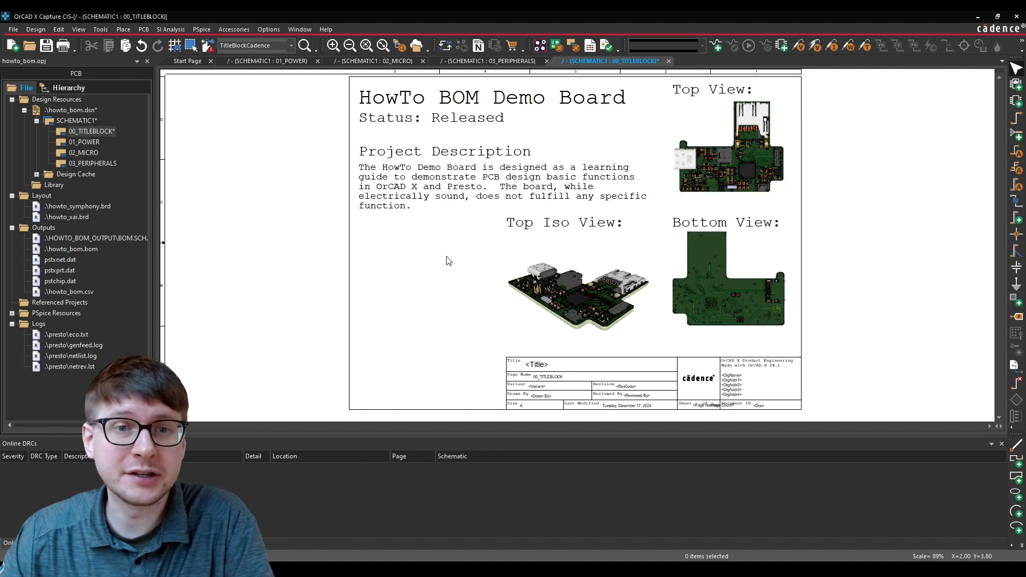
# Step: Copy the "Project Description" heading and place the copy directly below the project description text
pyautogui.click(516, 226)
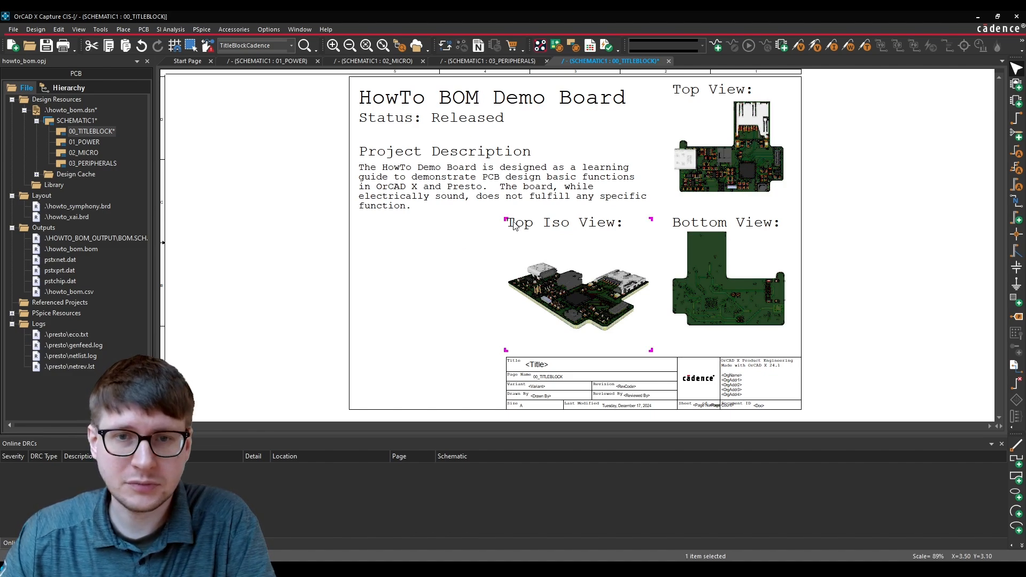
pyautogui.click(420, 153)
pyautogui.hotkey('ctrl', 'c')
pyautogui.click(427, 249)
pyautogui.hotkey('ctrl', 'v')
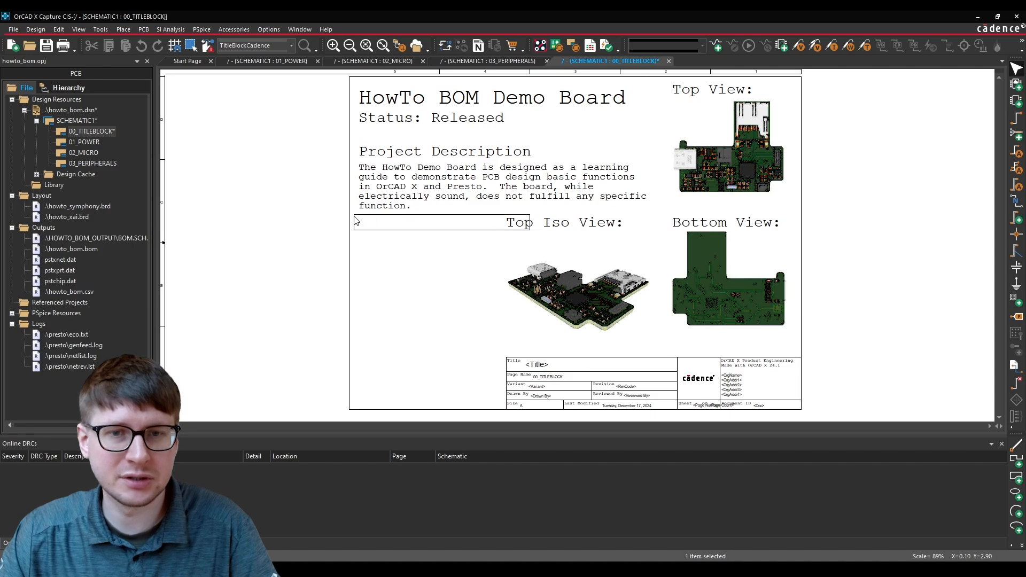
pyautogui.click(358, 223)
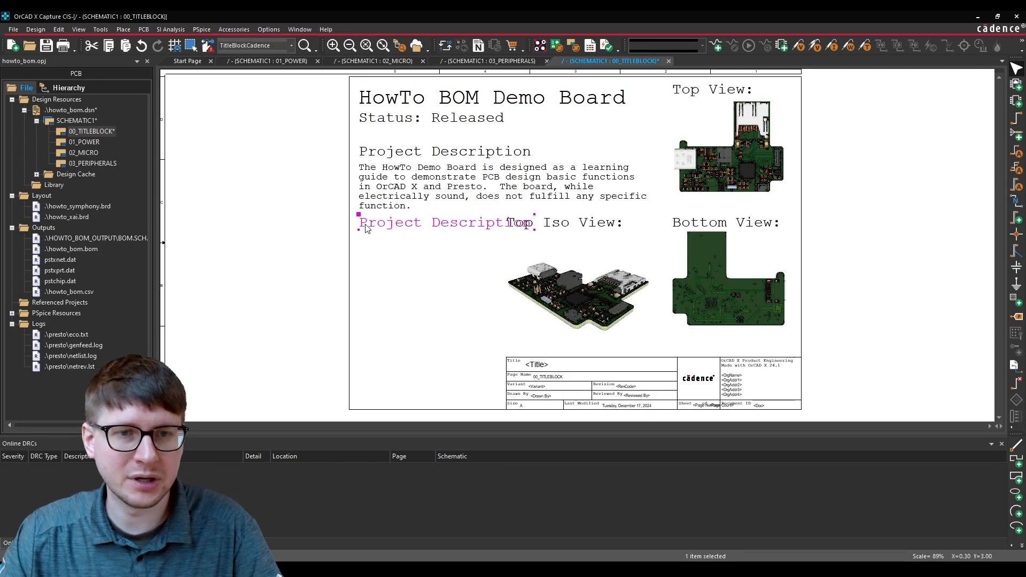
# Step: Change the copied heading below the project description to "Table of Contents"
pyautogui.doubleClick(387, 229)
pyautogui.write('T')
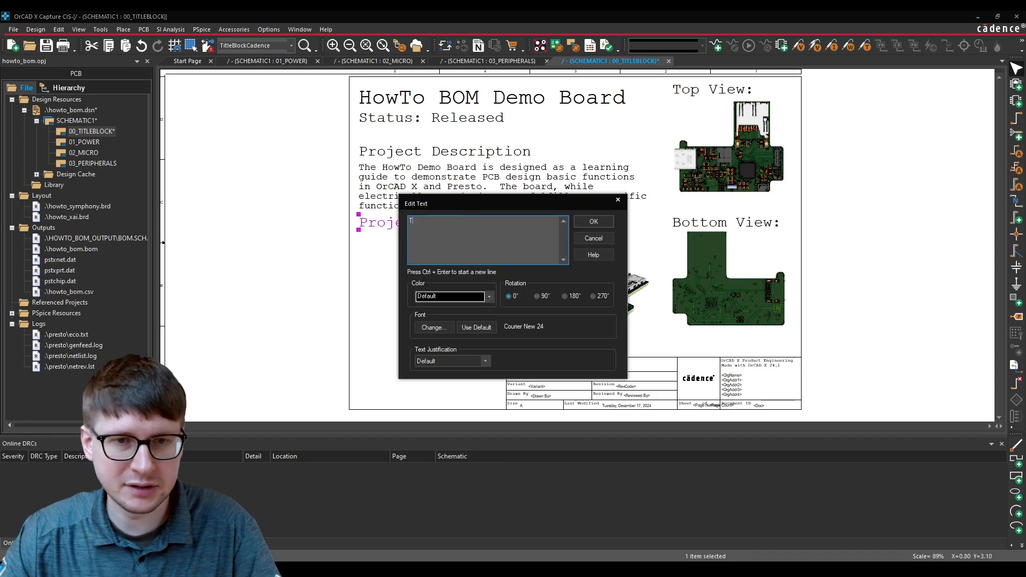
pyautogui.write('able of Contents')
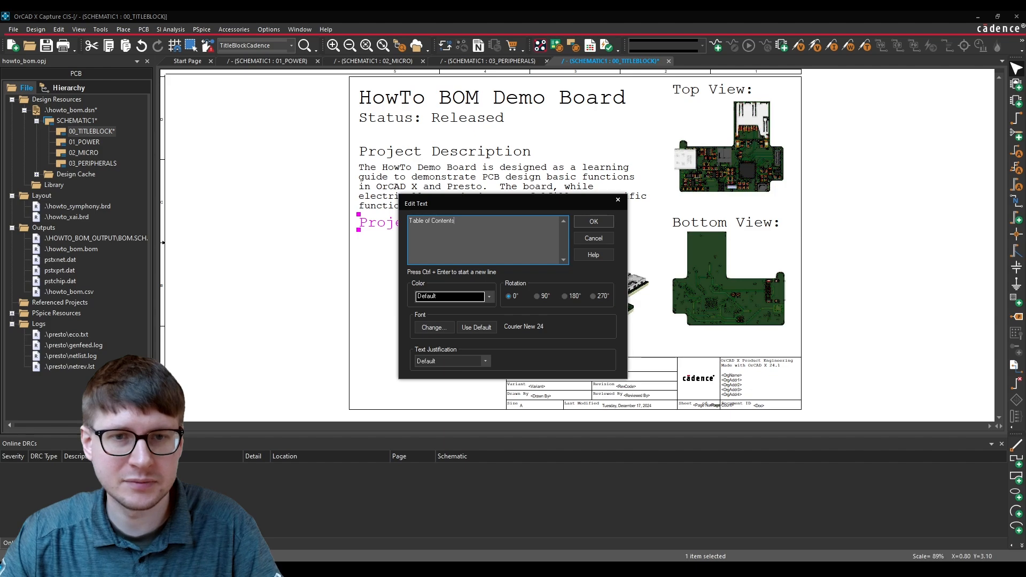
pyautogui.press('Return')
# Step: Shorten the heading below the project description to "TOC:"
pyautogui.doubleClick(387, 228)
pyautogui.write('TOC')
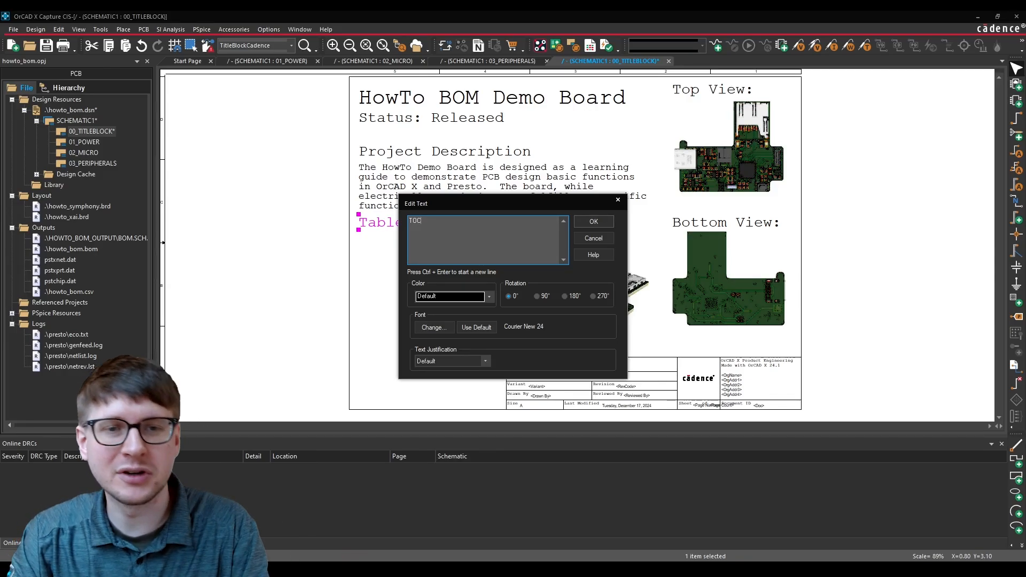
pyautogui.click(594, 221)
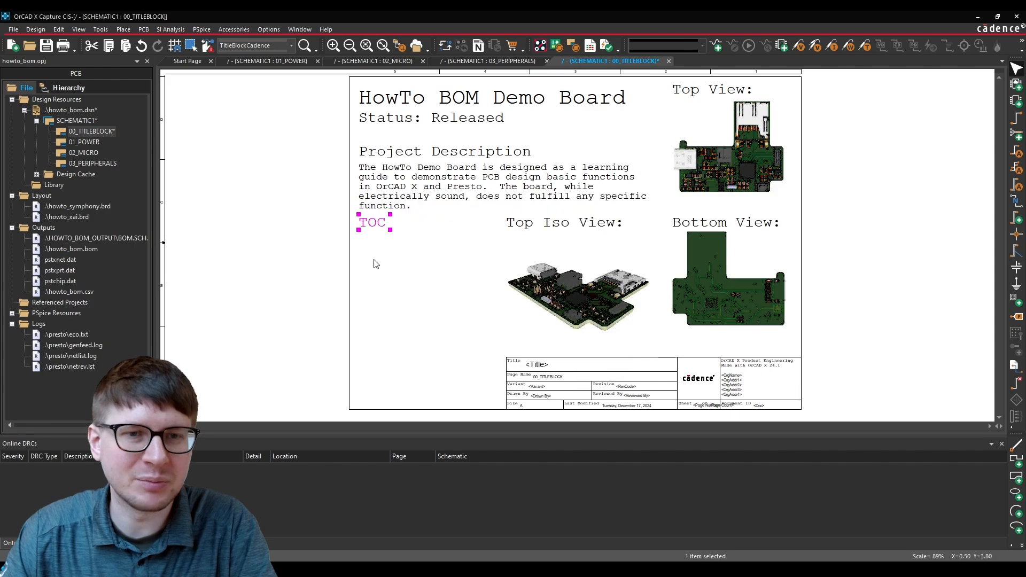
pyautogui.click(443, 265)
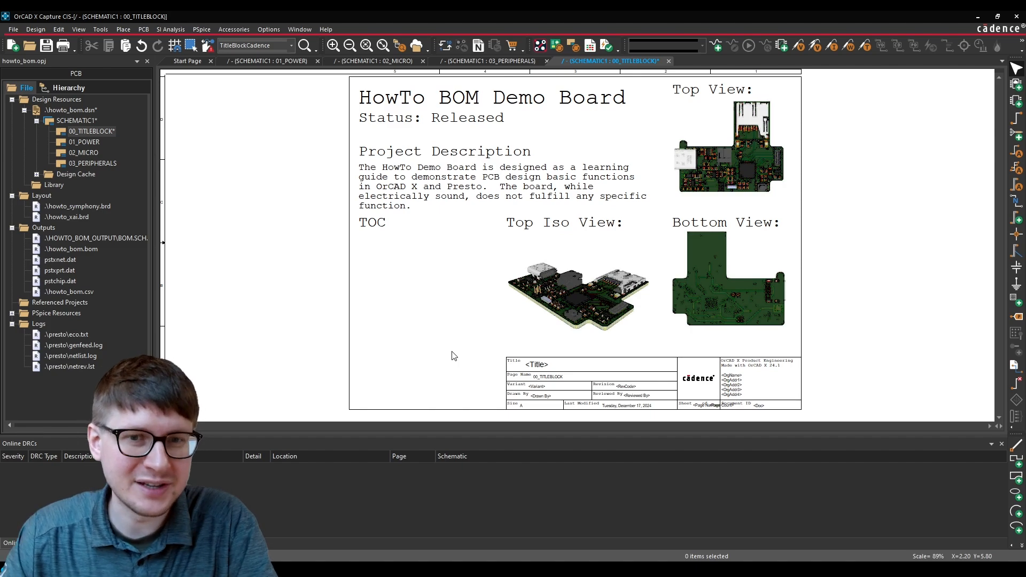
pyautogui.doubleClick(382, 223)
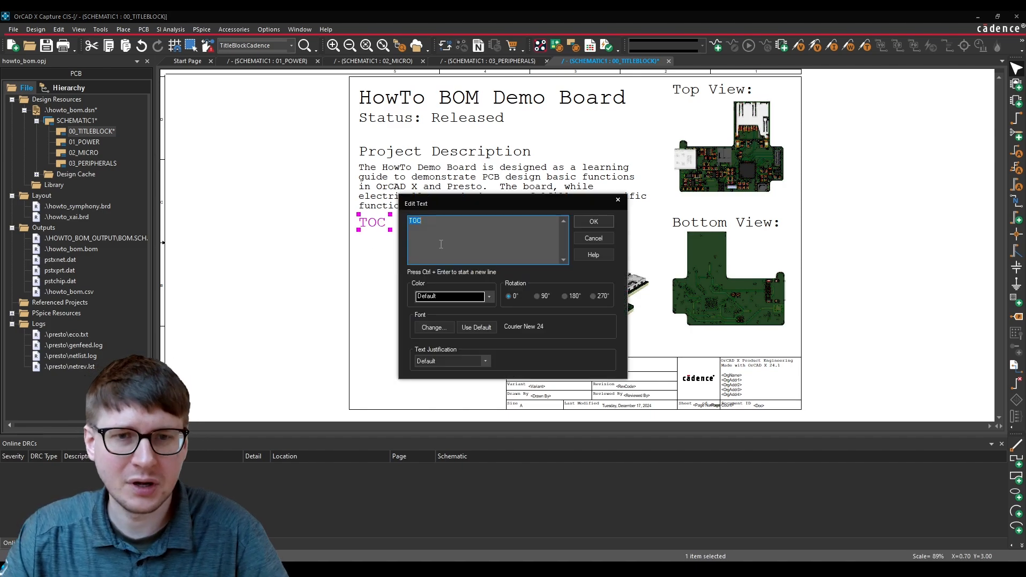
pyautogui.write(':')
pyautogui.press('Return')
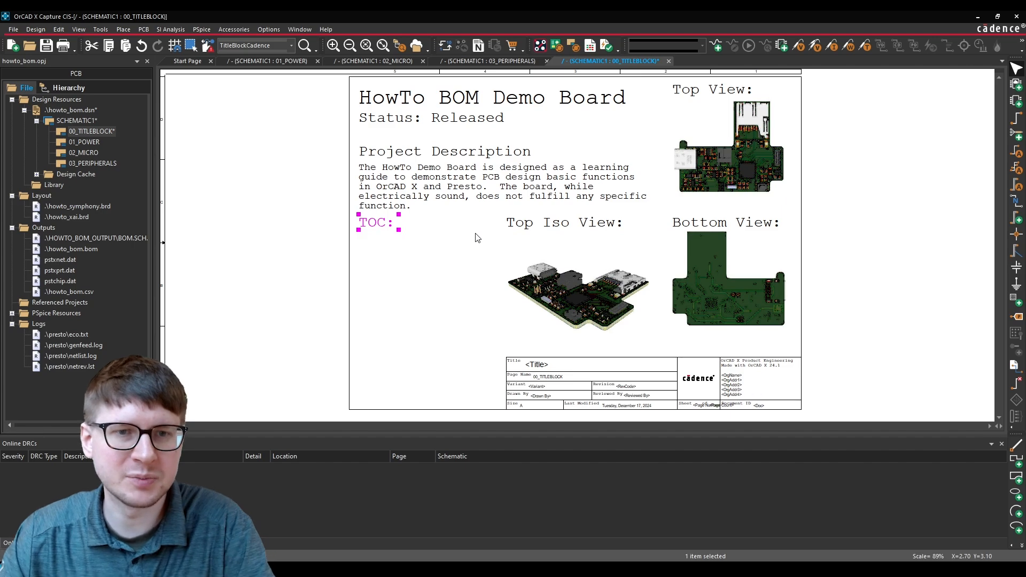
pyautogui.click(464, 268)
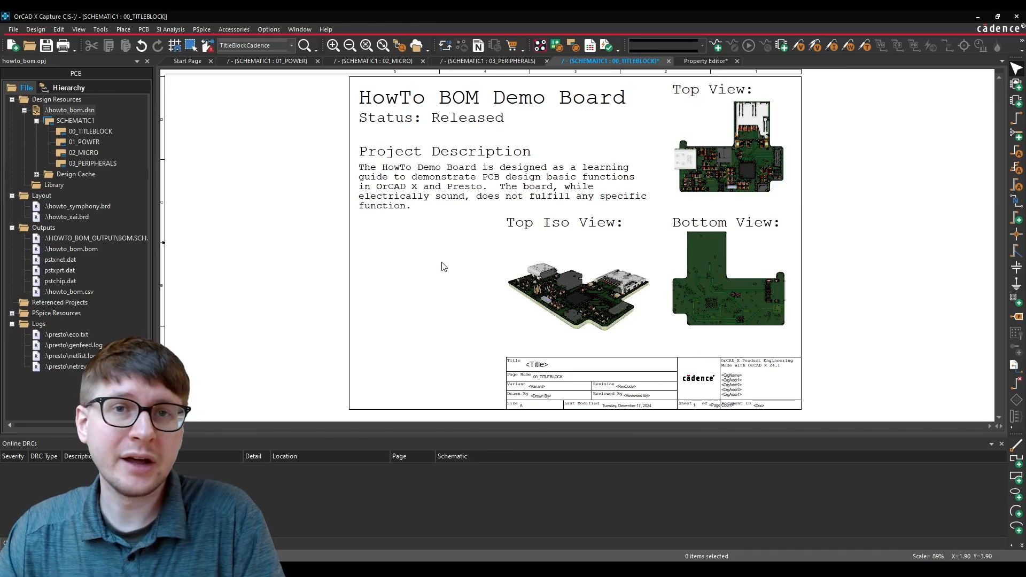
pyautogui.click(124, 30)
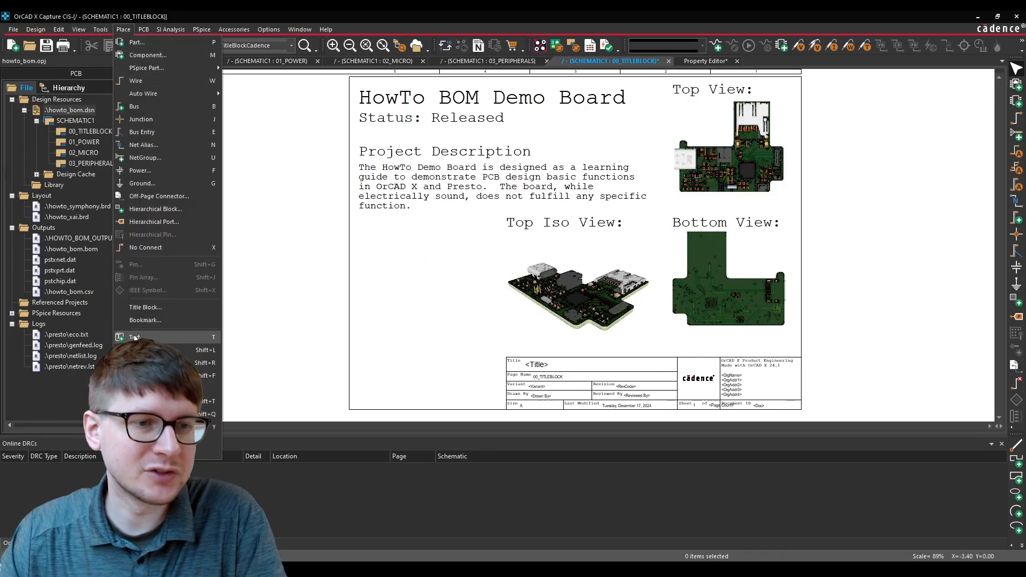
pyautogui.click(433, 303)
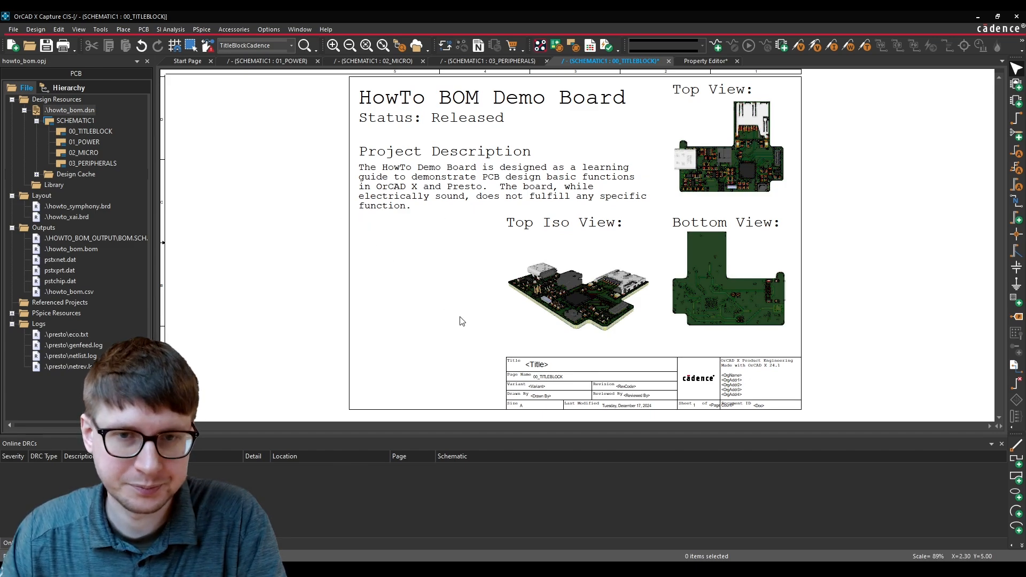
# Step: Copy the "Top Iso View:" label and place the copy below the project description, aligned with its left edge
pyautogui.click(511, 221)
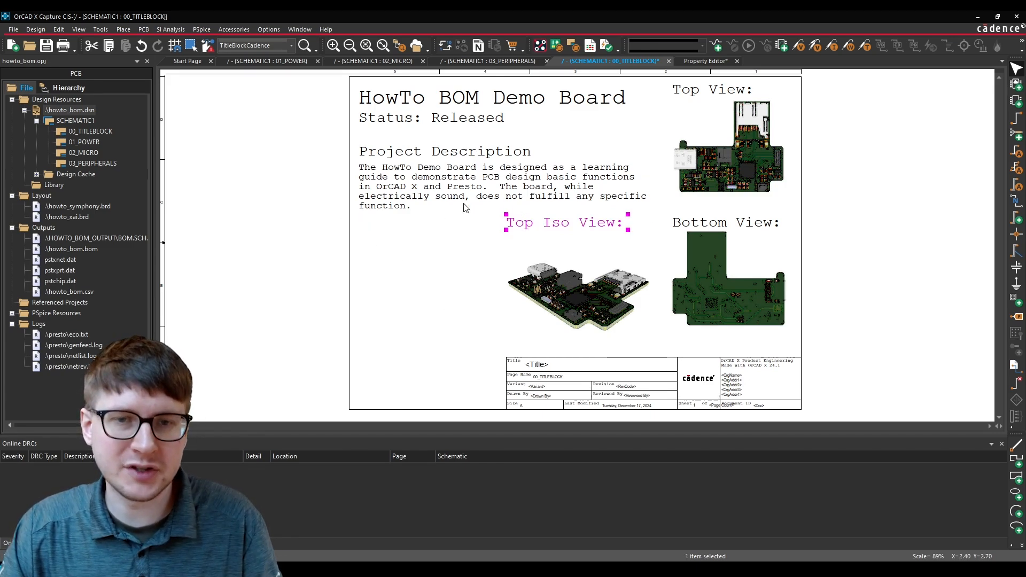
pyautogui.hotkey('ctrl', 'c')
pyautogui.hotkey('ctrl', 'v')
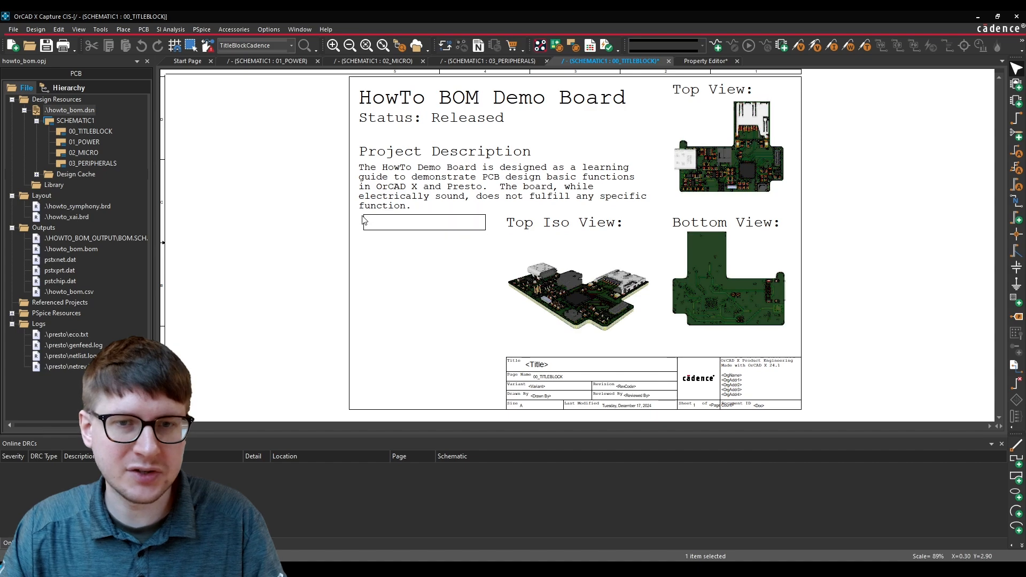
pyautogui.click(361, 220)
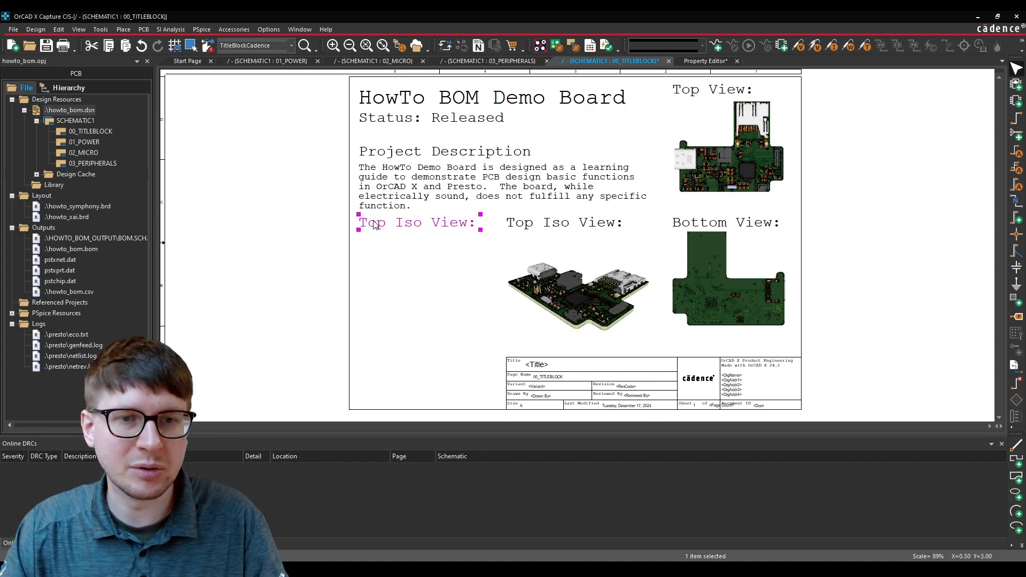
# Step: Change the copied label below the project description to "TOC:"
pyautogui.doubleClick(363, 222)
pyautogui.write('TO')
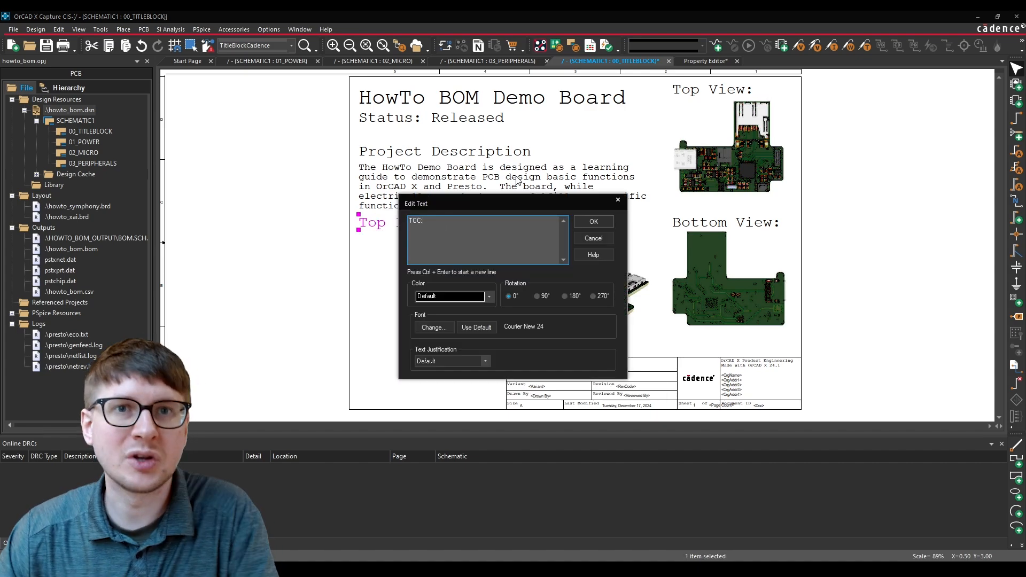
pyautogui.write('C:')
pyautogui.click(600, 221)
pyautogui.click(368, 295)
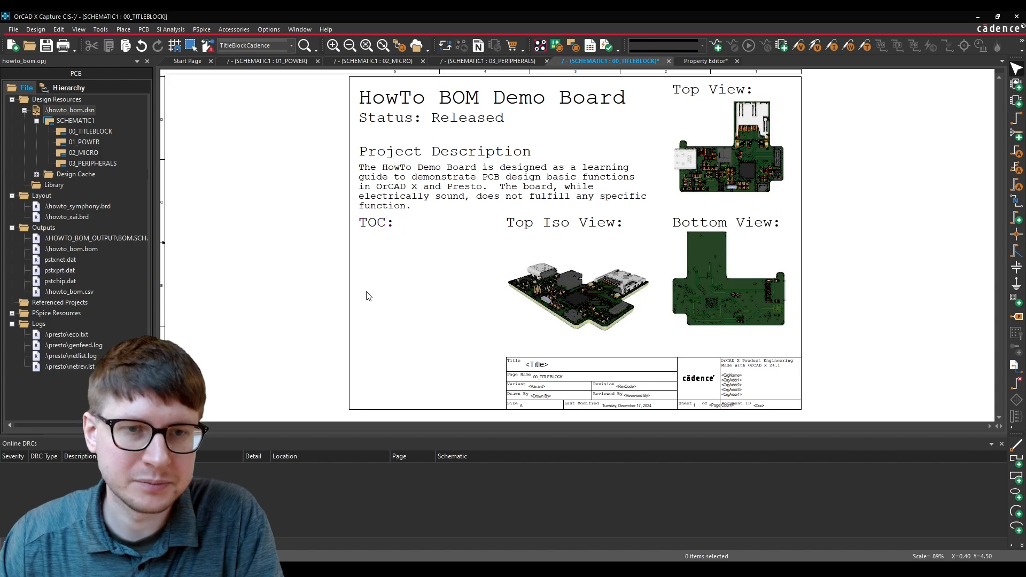
# Step: Start inserting an object from file, browse to the Pictures folder and open howto_table_of_contents.xlsx in Excel
pyautogui.click(122, 29)
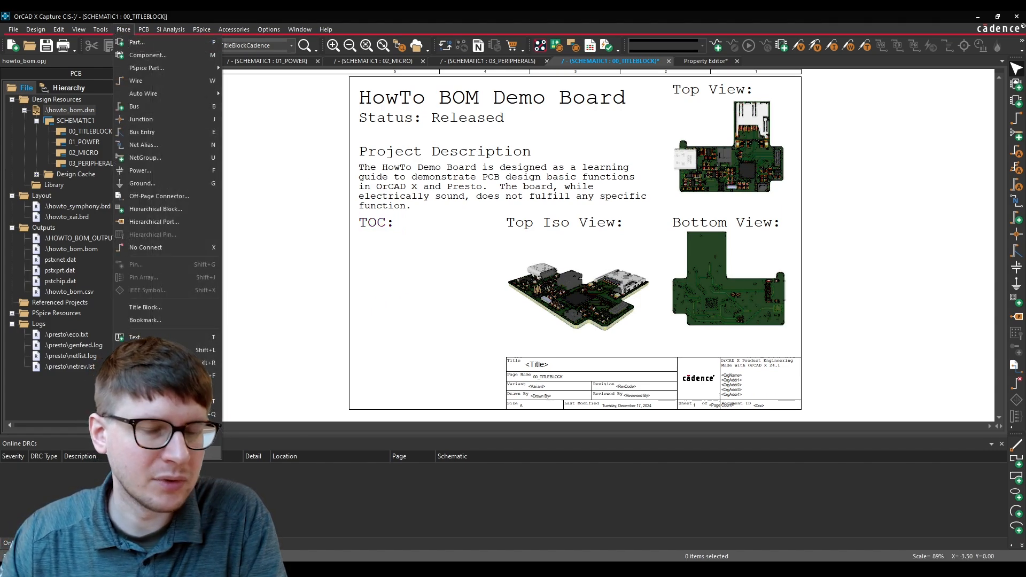
pyautogui.click(155, 453)
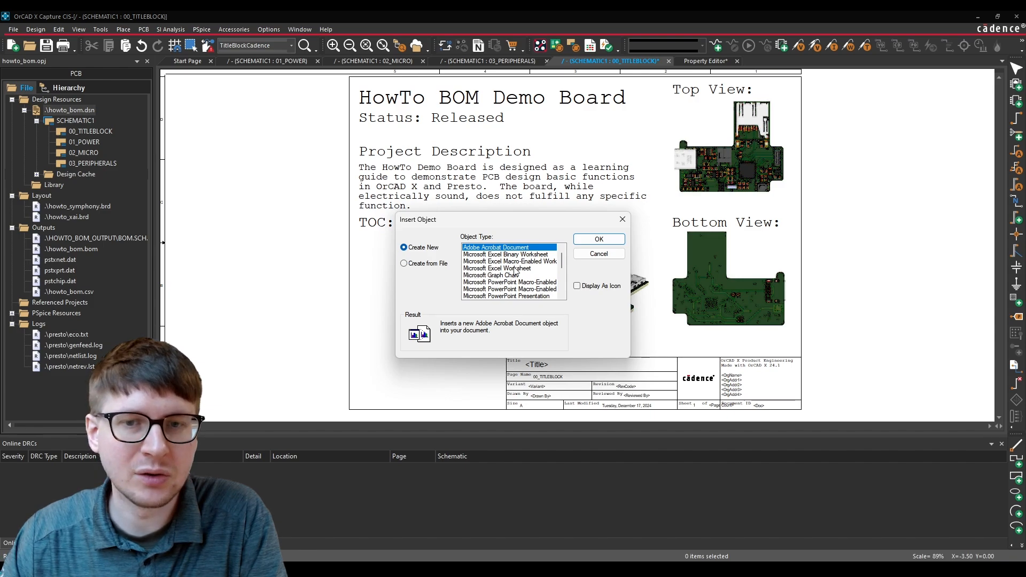
pyautogui.click(405, 264)
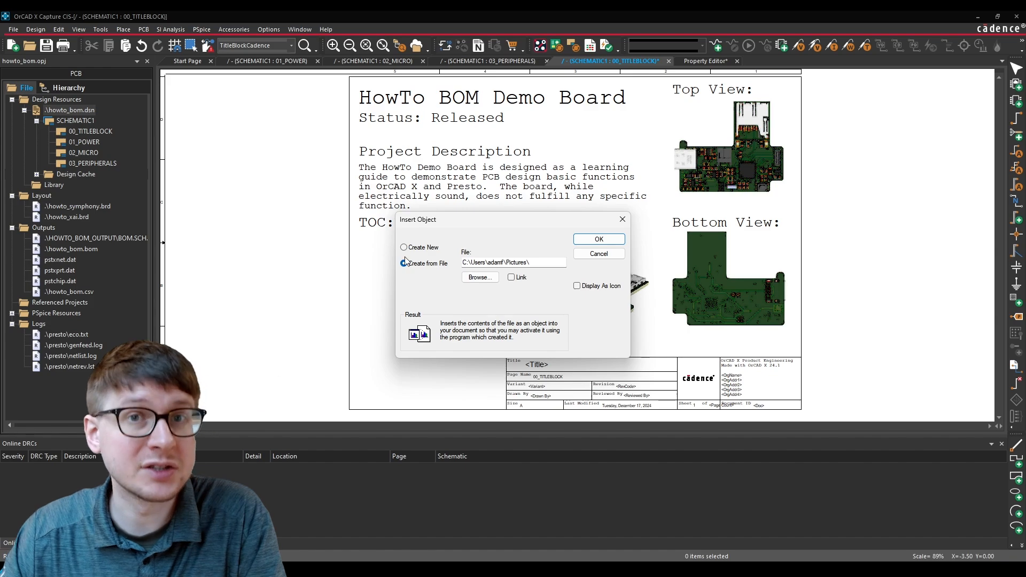
pyautogui.click(480, 277)
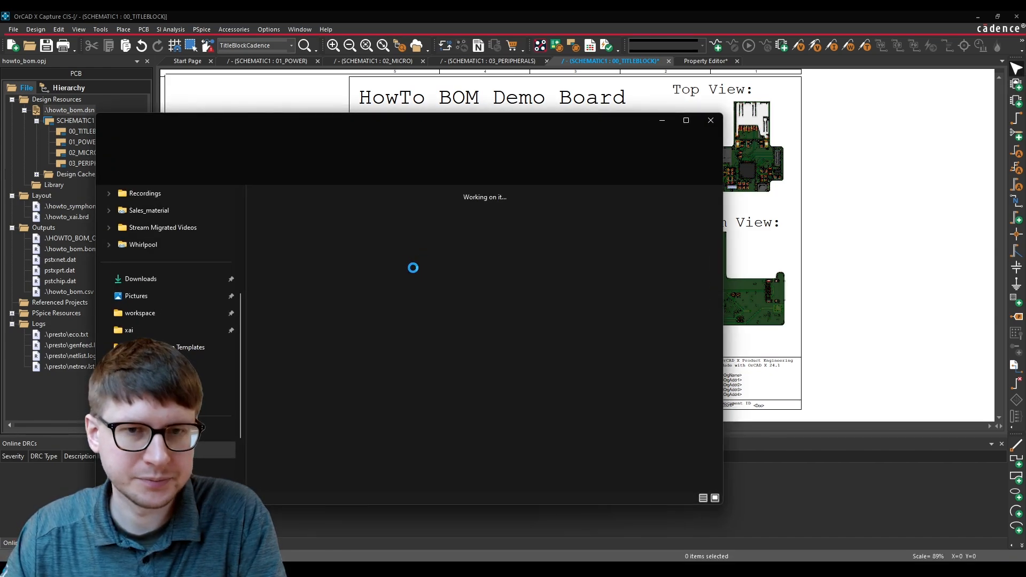
pyautogui.click(154, 301)
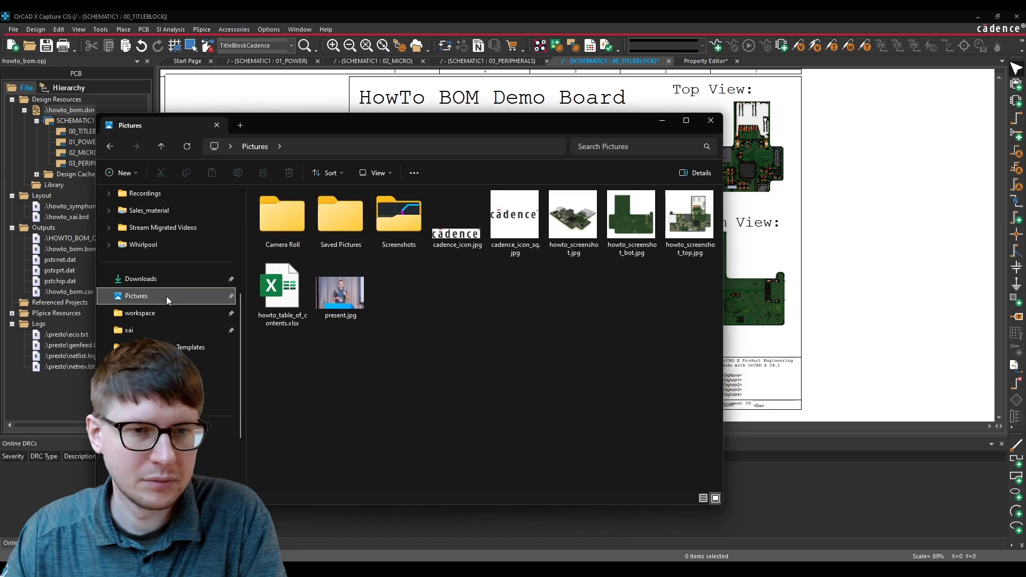
pyautogui.click(276, 300)
pyautogui.doubleClick(276, 300)
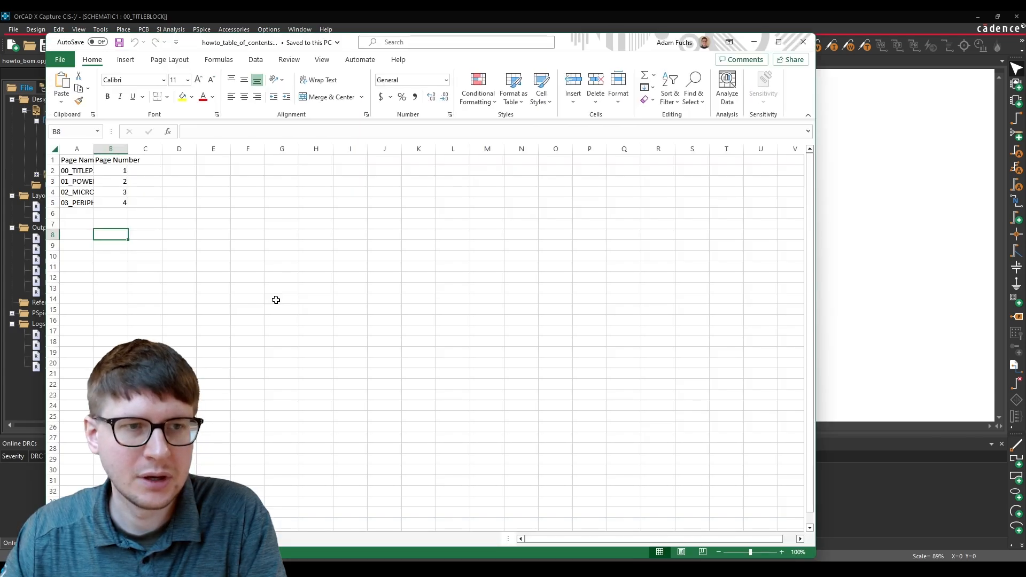
# Step: Widen columns A and B to fit the page names and the "Page Number" header, and save the workbook
pyautogui.moveTo(94, 150); pyautogui.dragTo(121, 152)
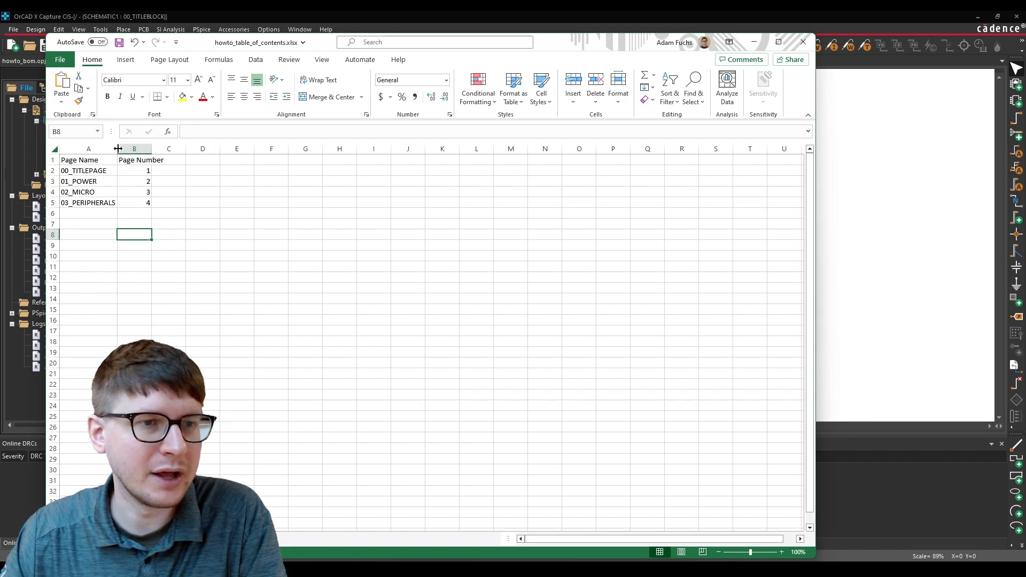
pyautogui.moveTo(156, 150); pyautogui.dragTo(170, 151)
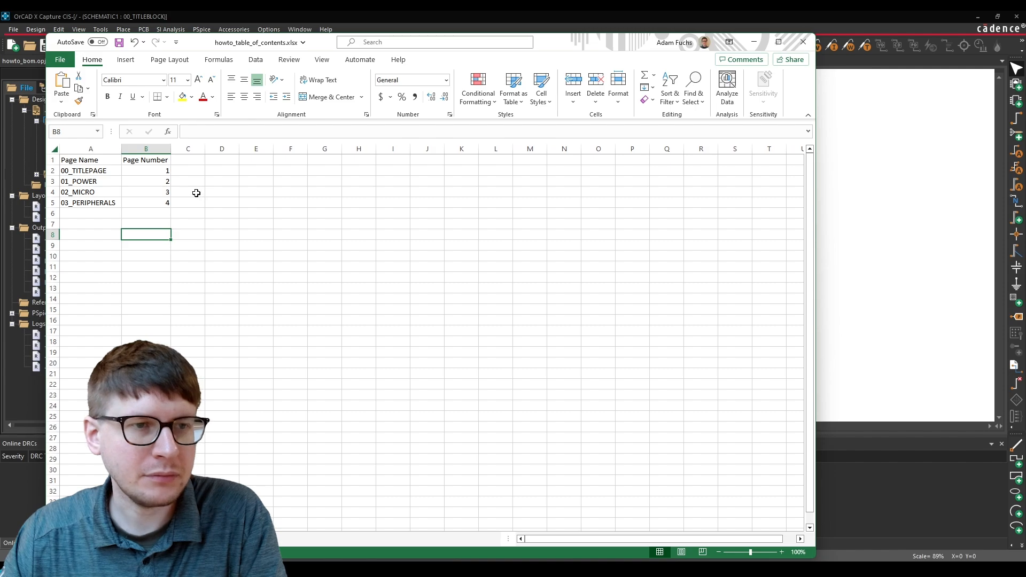
pyautogui.click(118, 42)
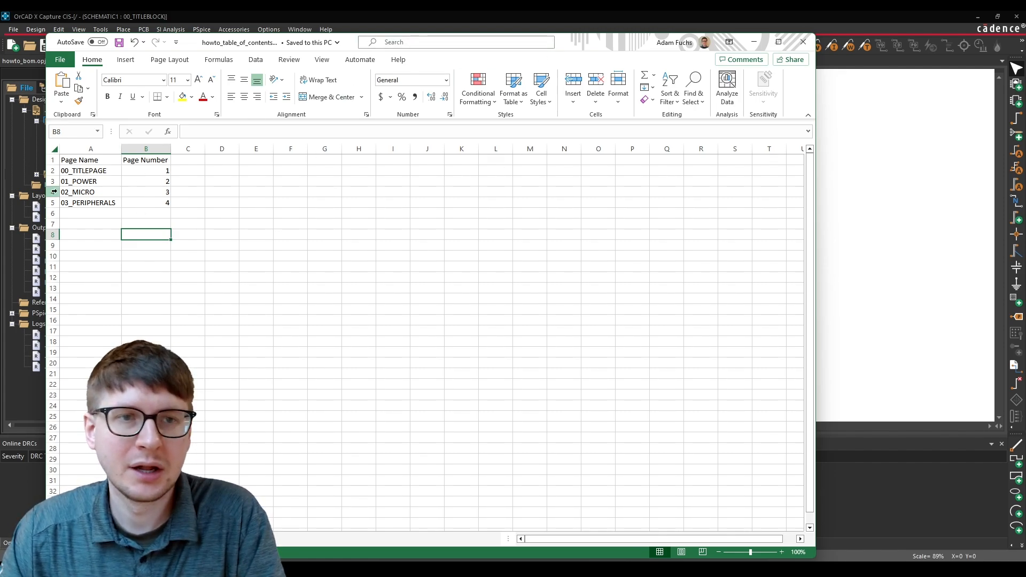
# Step: Return to the title page in OrCAD X Capture, closing the file browser and cancelling the object insertion
pyautogui.click(754, 42)
pyautogui.click(711, 120)
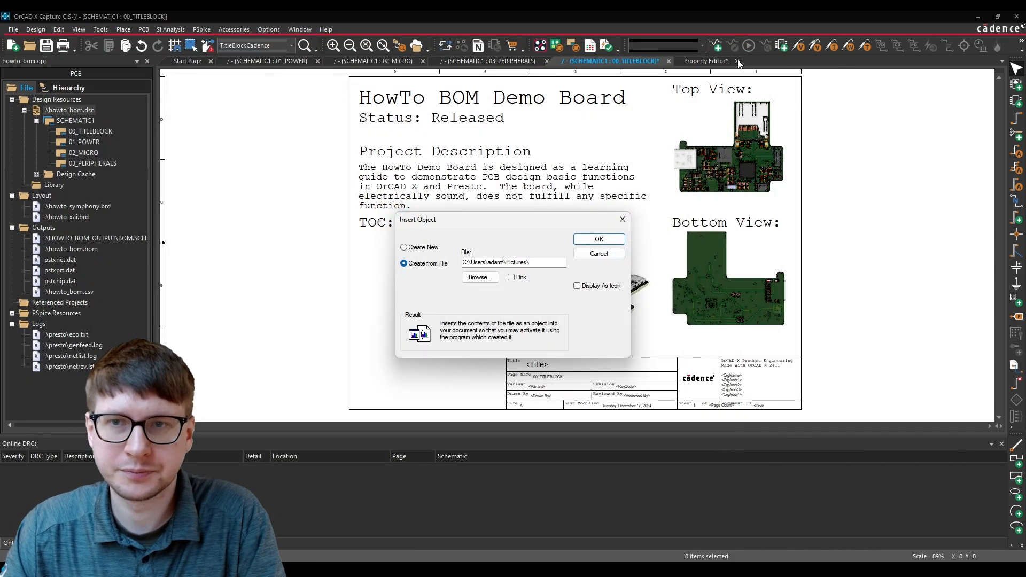
pyautogui.click(599, 253)
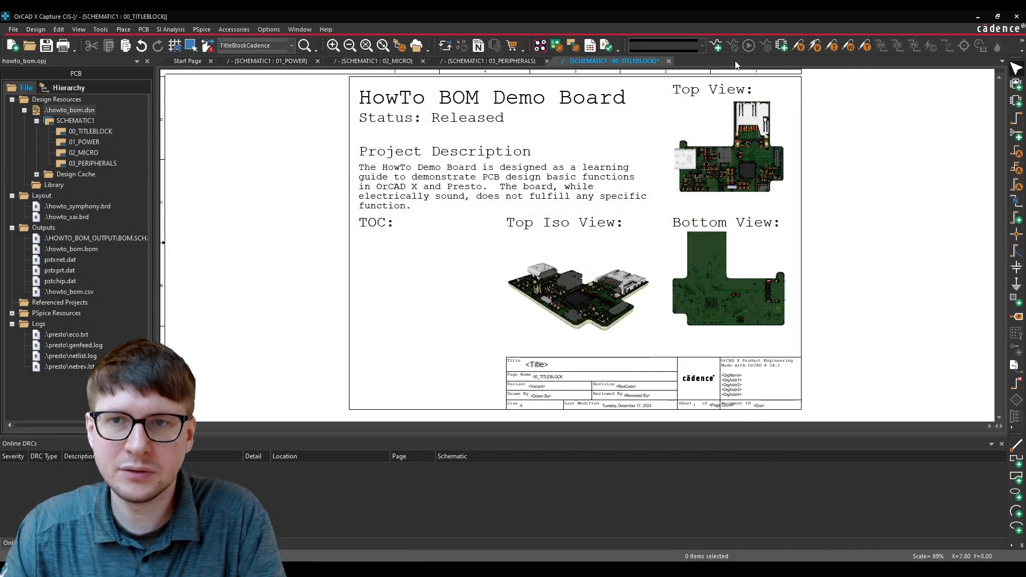
# Step: Open the object properties of the howto_bom.dsn design and select the title blocks' Page Name and Page Number columns
pyautogui.rightClick(65, 111)
pyautogui.click(136, 209)
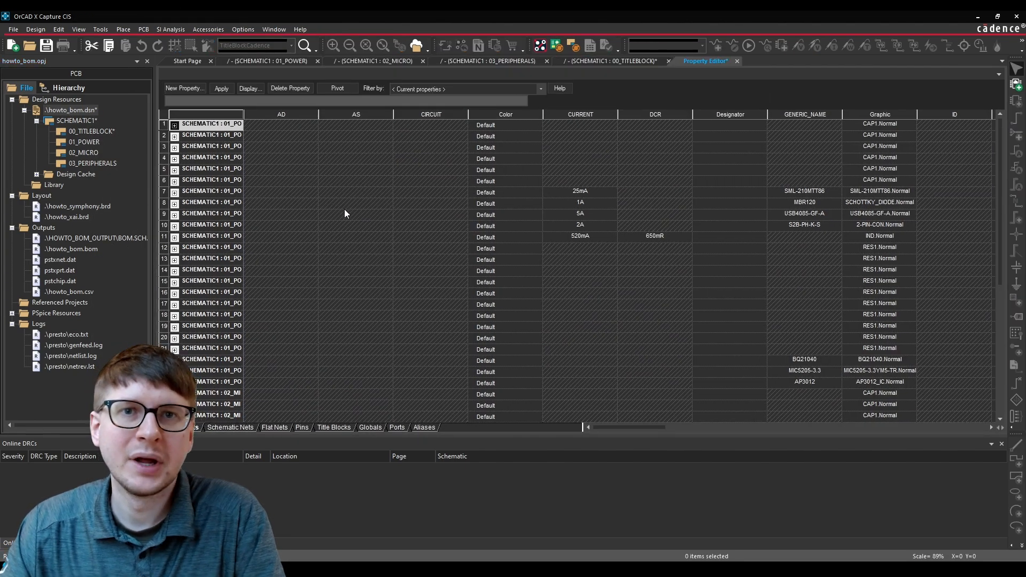
pyautogui.click(329, 429)
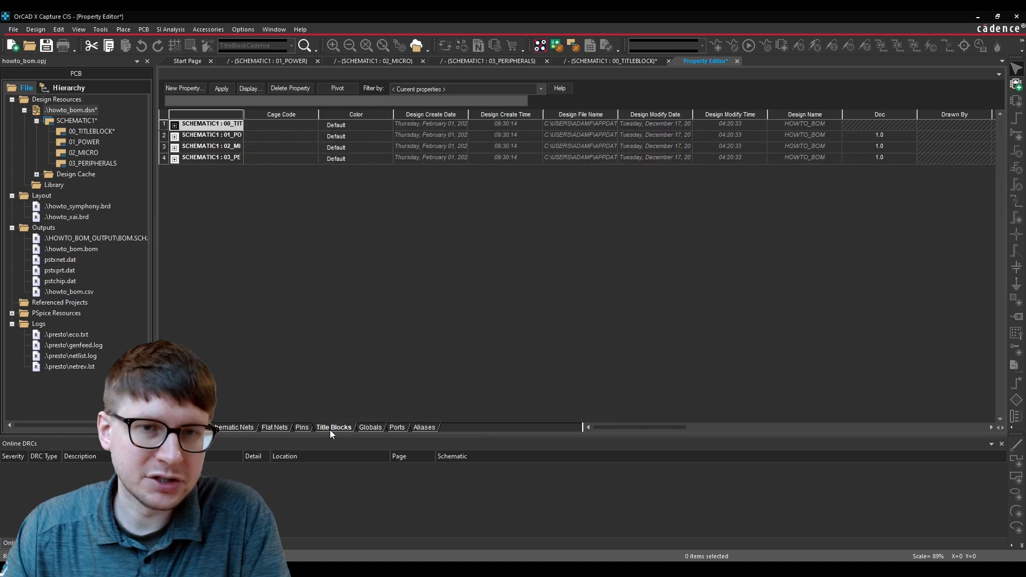
pyautogui.moveTo(614, 428); pyautogui.dragTo(796, 423)
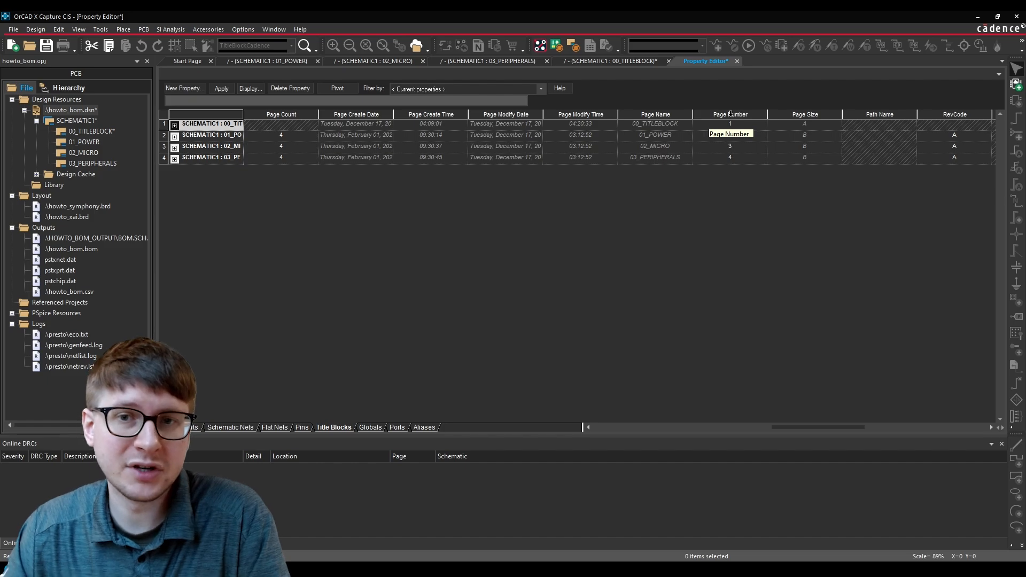
pyautogui.moveTo(658, 115); pyautogui.dragTo(724, 114)
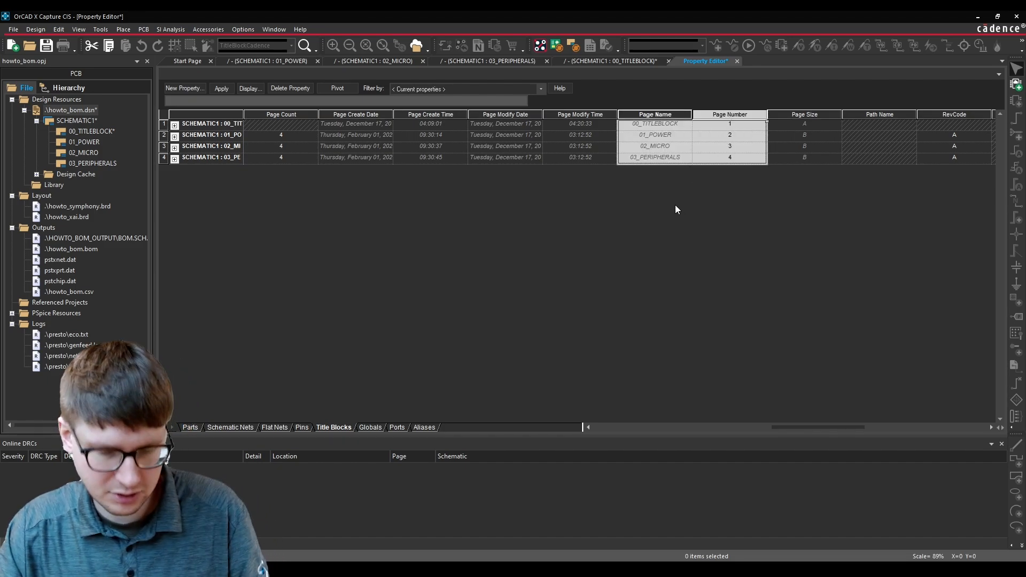
# Step: Switch to the howto_table_of_contents.xlsx workbook in Excel and clear the existing table in A1:B5
pyautogui.hotkey('alt', 'Tab')
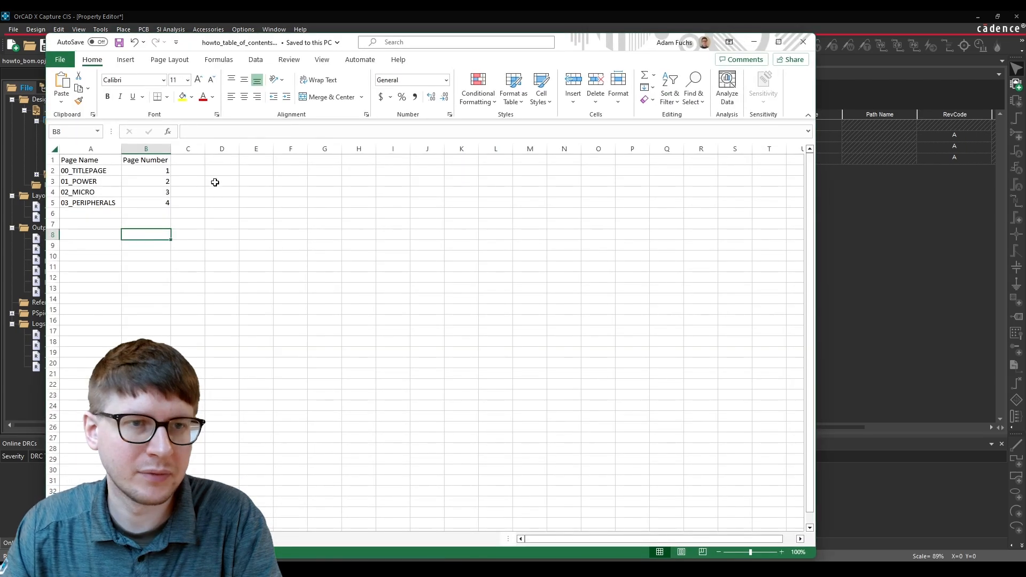
pyautogui.moveTo(163, 204); pyautogui.dragTo(69, 166)
pyautogui.press('Delete')
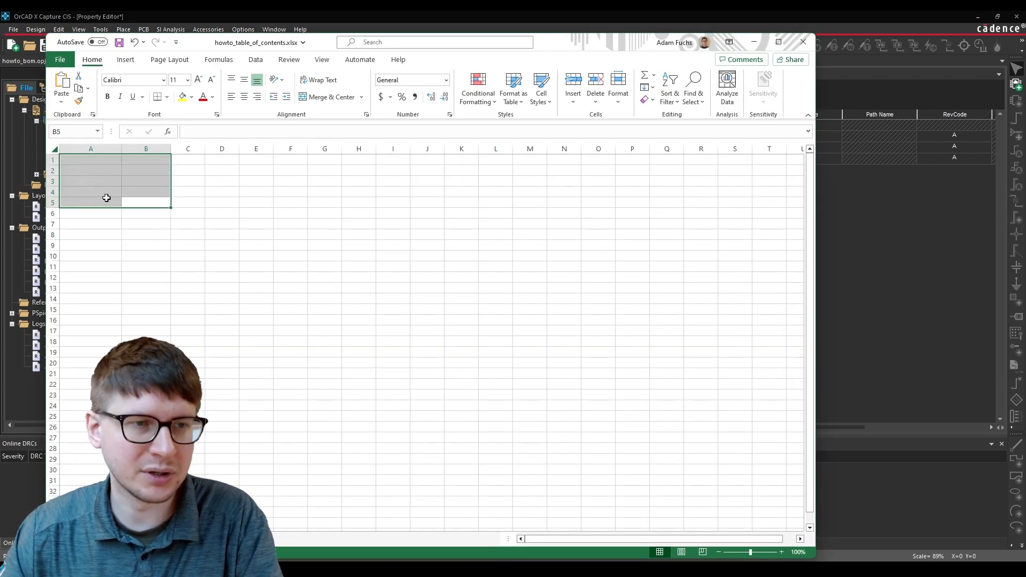
# Step: Fill A1:B5 with the Page Name and Page Number table, listing 00_TITLEBLOCK, 01_POWER, 02_MICRO and 03_PERIPHERALS as 1 to 4, then save and close the workbook
pyautogui.click(106, 199)
pyautogui.click(145, 248)
pyautogui.click(83, 160)
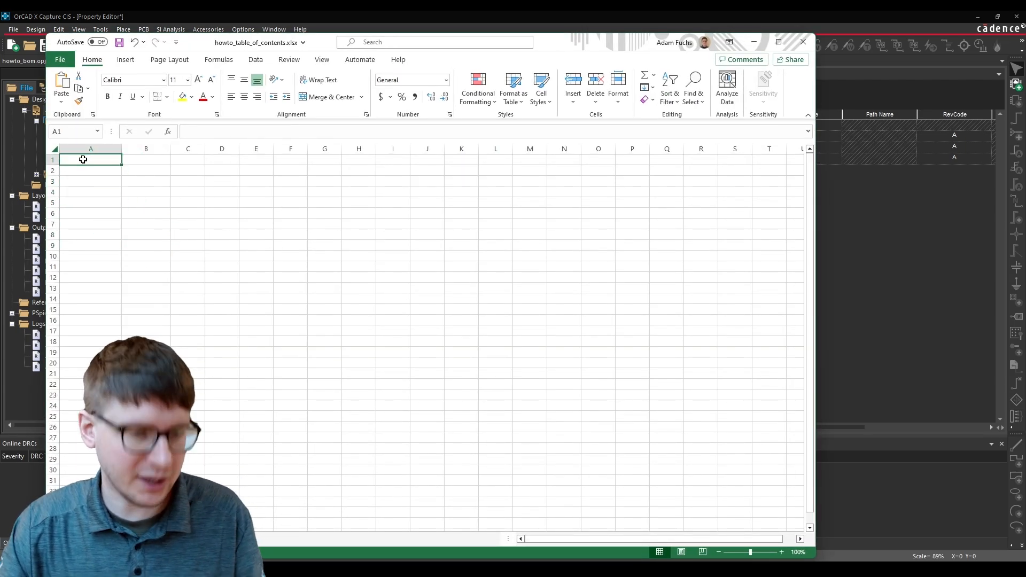
pyautogui.write('Page Name\tPage Number 00_TITLEBLOCK\t1 01_POWER\t2 02_MICRO\t3 03_PERIPHERALS\t4')
pyautogui.click(152, 223)
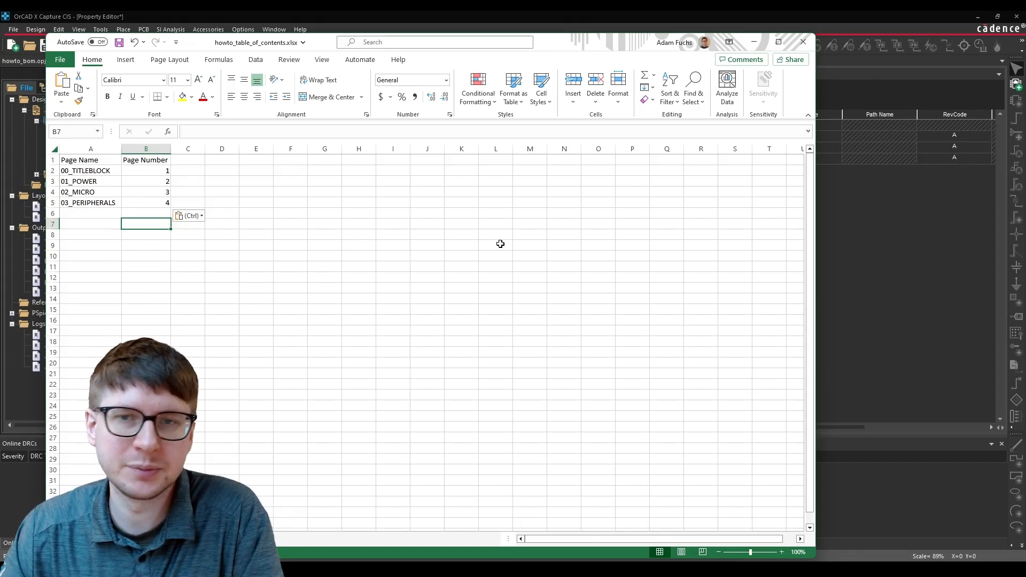
pyautogui.click(118, 44)
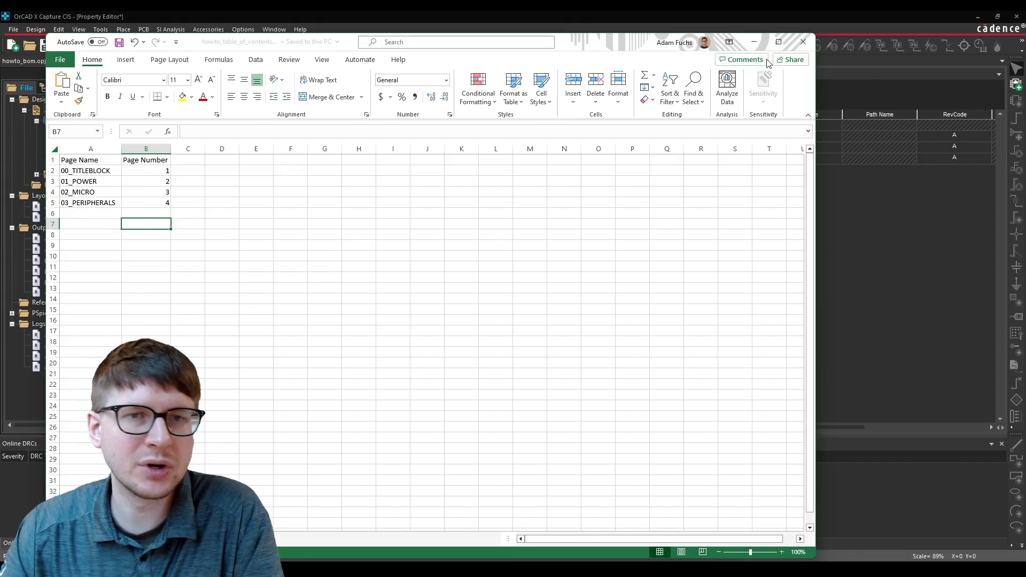
pyautogui.click(803, 42)
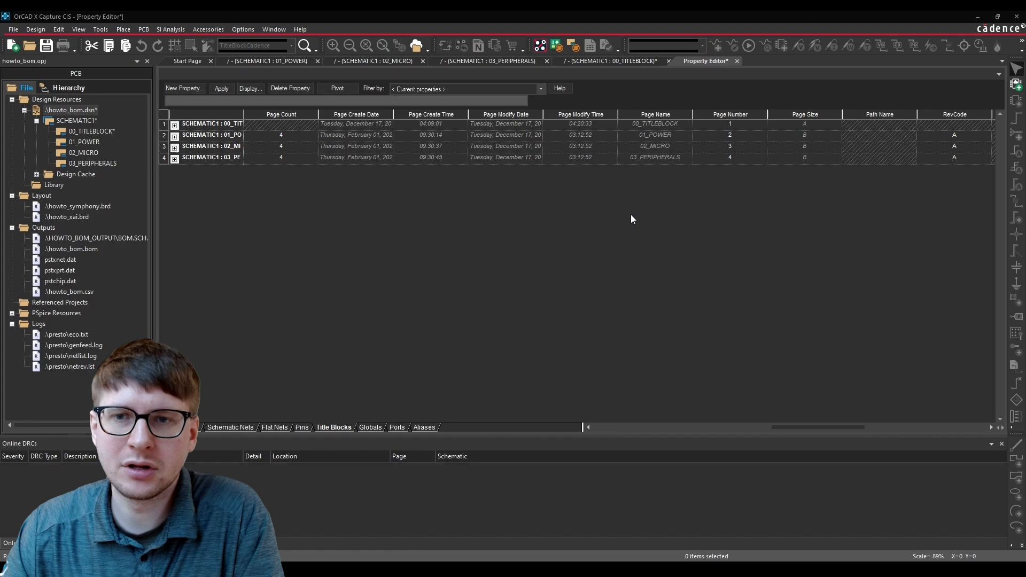
# Step: Close the property editor, insert howto_table_of_contents.xlsx as an object from file, and place it below the TOC: label on the title page
pyautogui.click(737, 61)
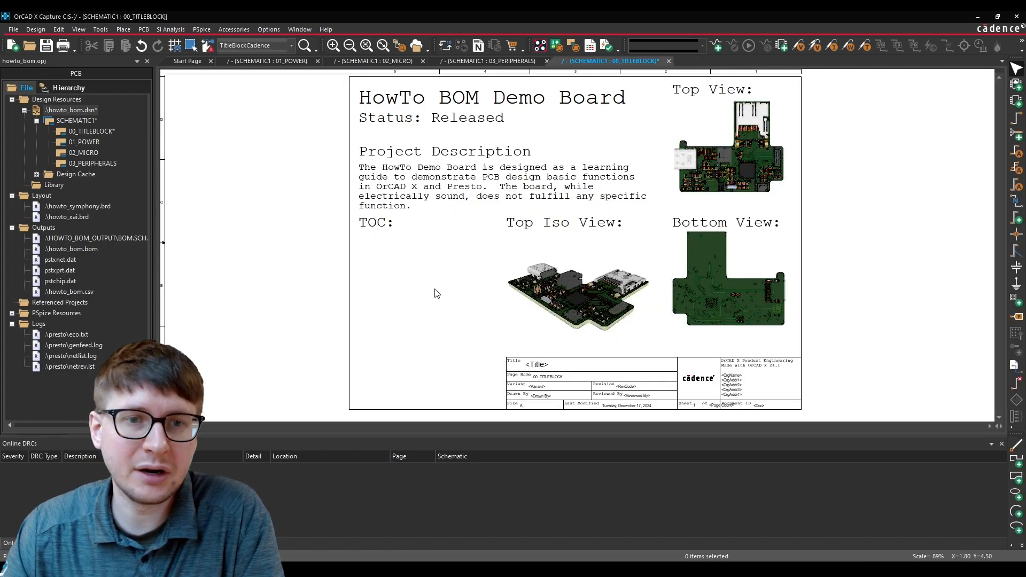
pyautogui.click(124, 30)
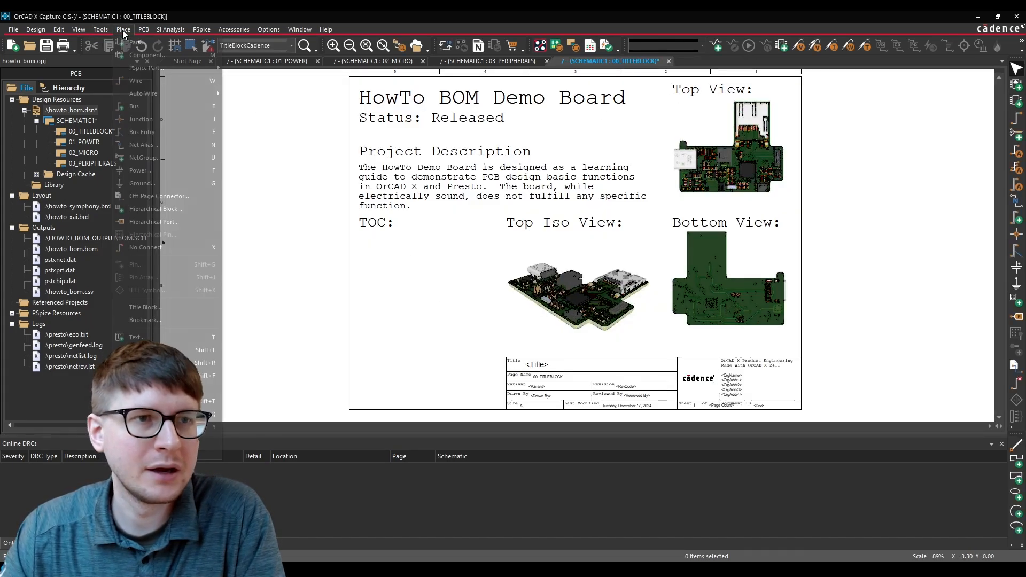
pyautogui.click(147, 404)
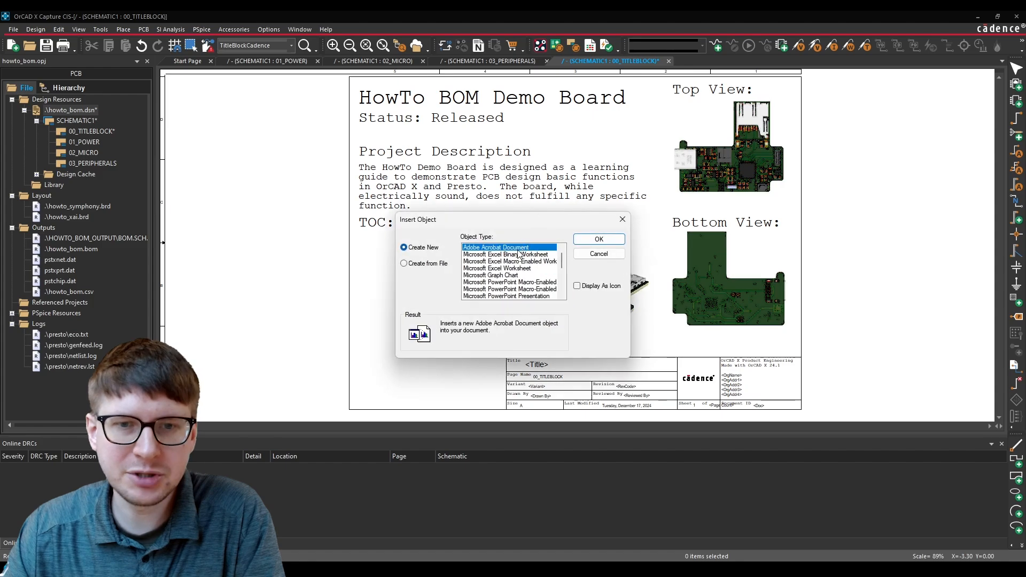
pyautogui.click(520, 271)
pyautogui.click(438, 265)
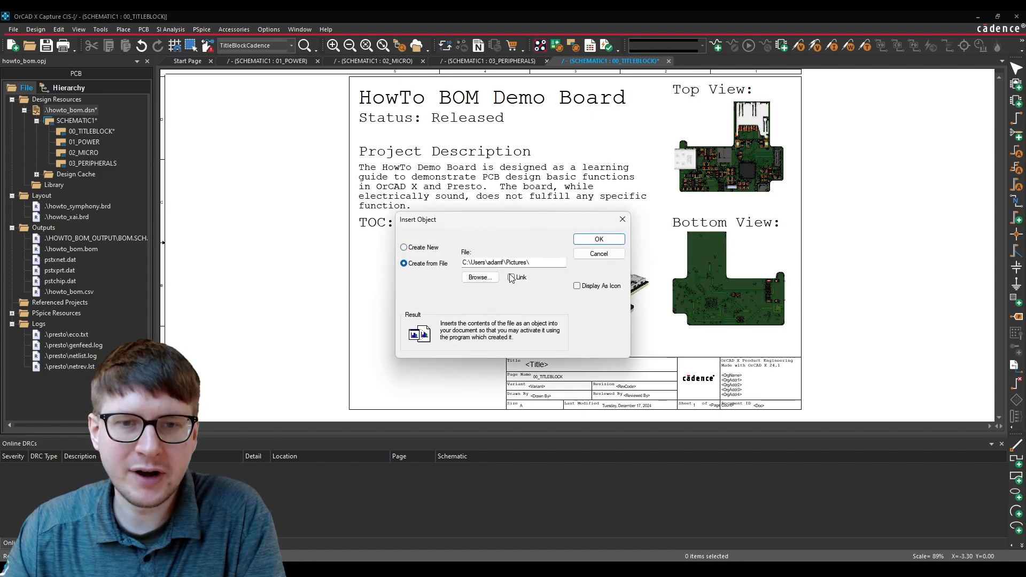
pyautogui.click(494, 280)
pyautogui.doubleClick(515, 320)
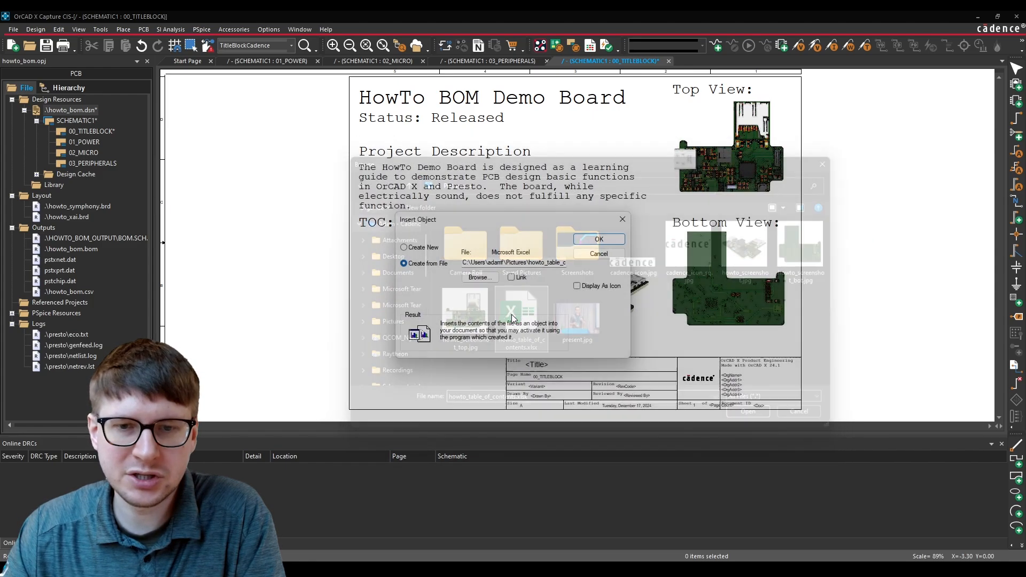
pyautogui.click(588, 245)
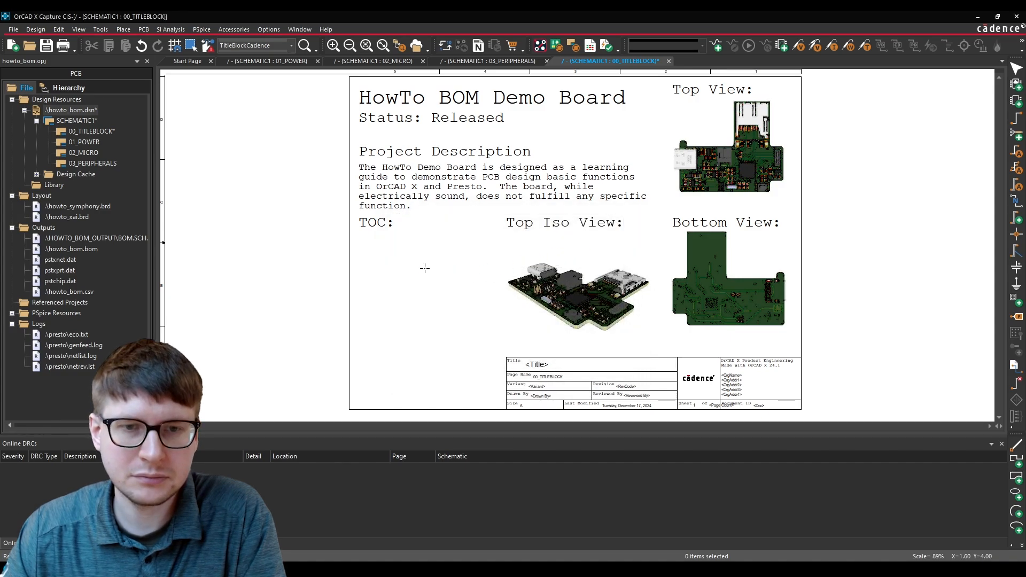
pyautogui.moveTo(359, 239)
pyautogui.mouseDown()
pyautogui.moveTo(476, 271)
pyautogui.moveTo(464, 310)
pyautogui.mouseUp()
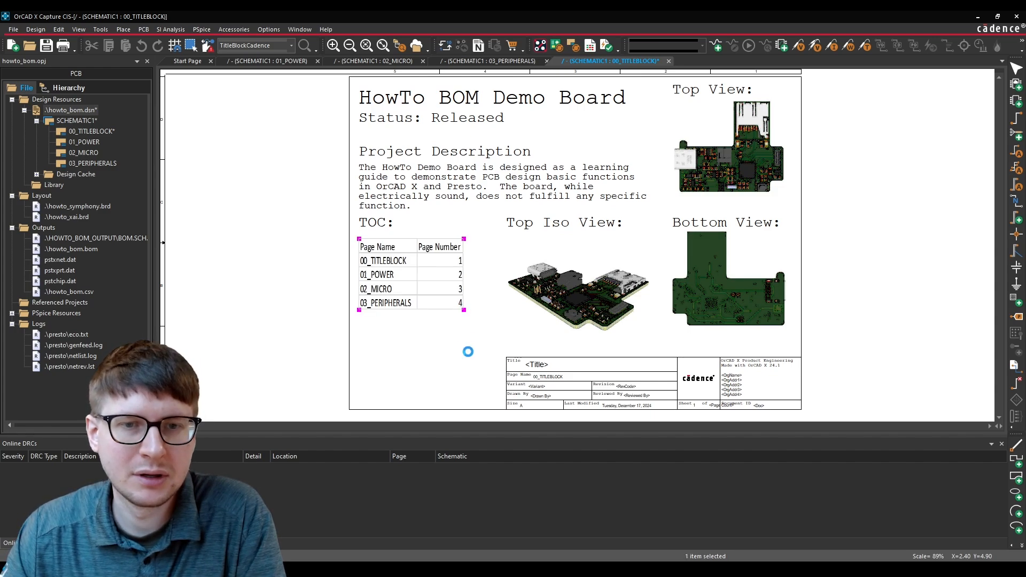
# Step: Open the embedded table of contents worksheet for editing and fill the header cells A1:B1 with light blue
pyautogui.doubleClick(404, 273)
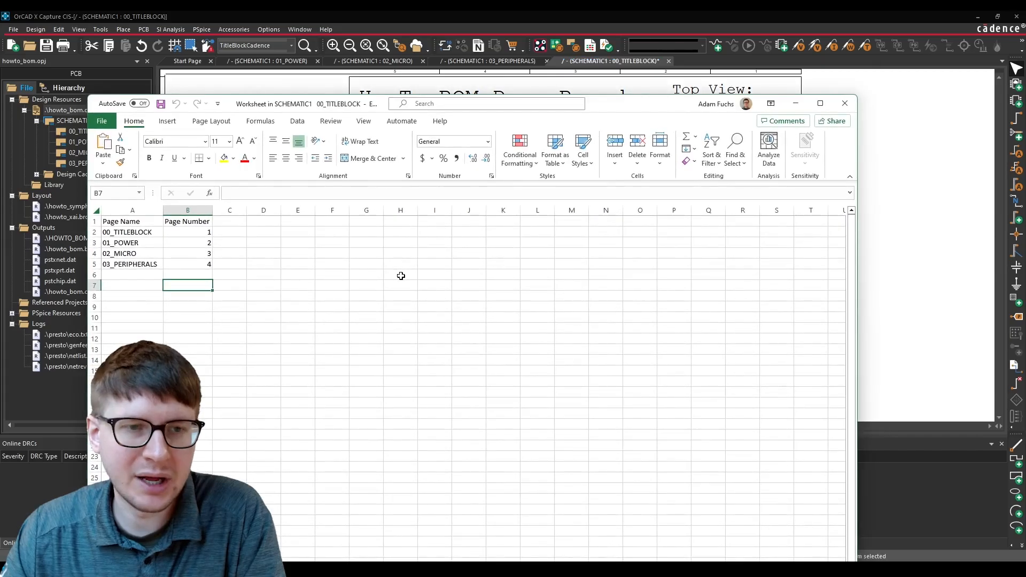
pyautogui.moveTo(354, 107); pyautogui.dragTo(726, 97)
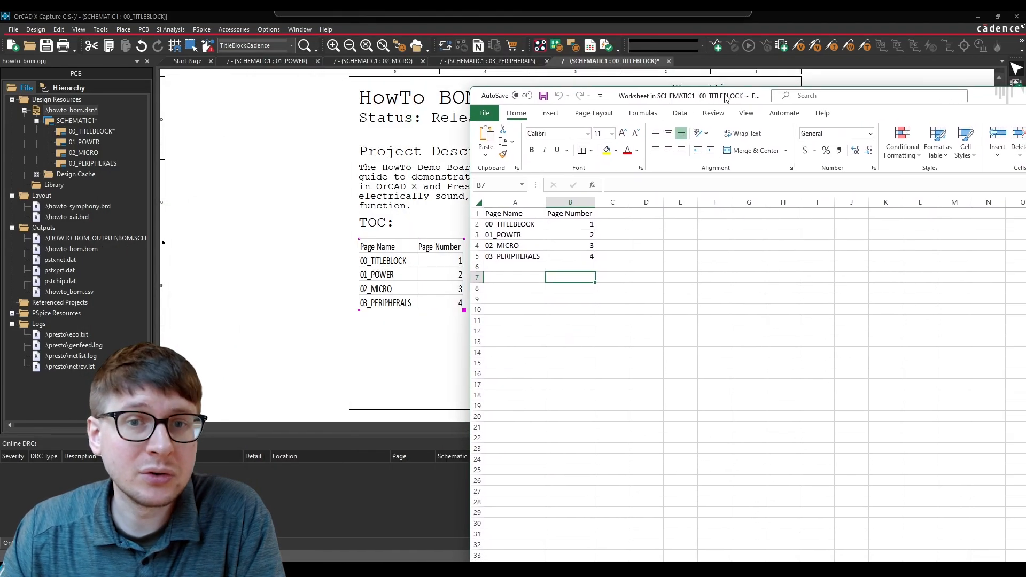
pyautogui.moveTo(503, 213); pyautogui.dragTo(572, 213)
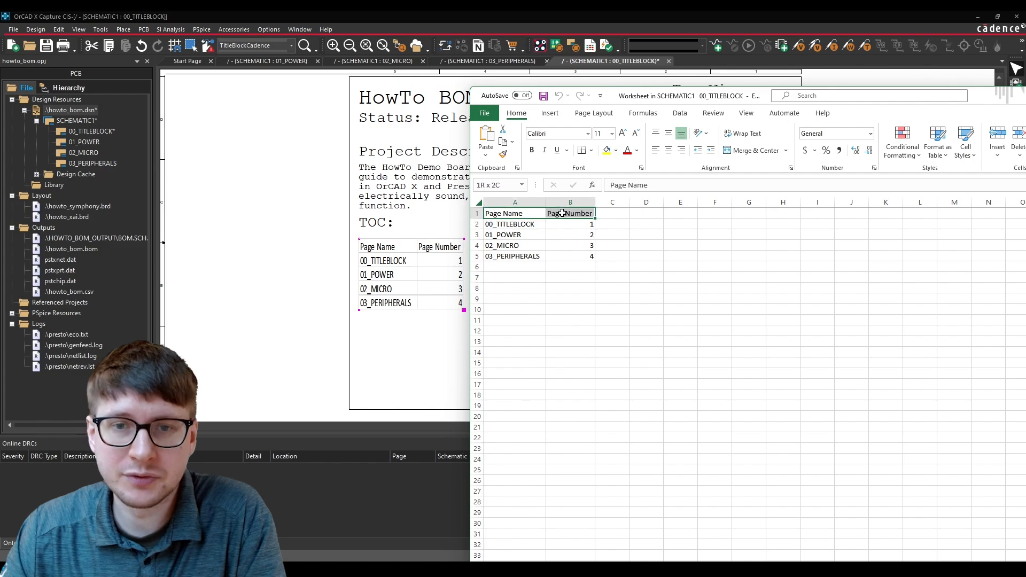
pyautogui.click(616, 151)
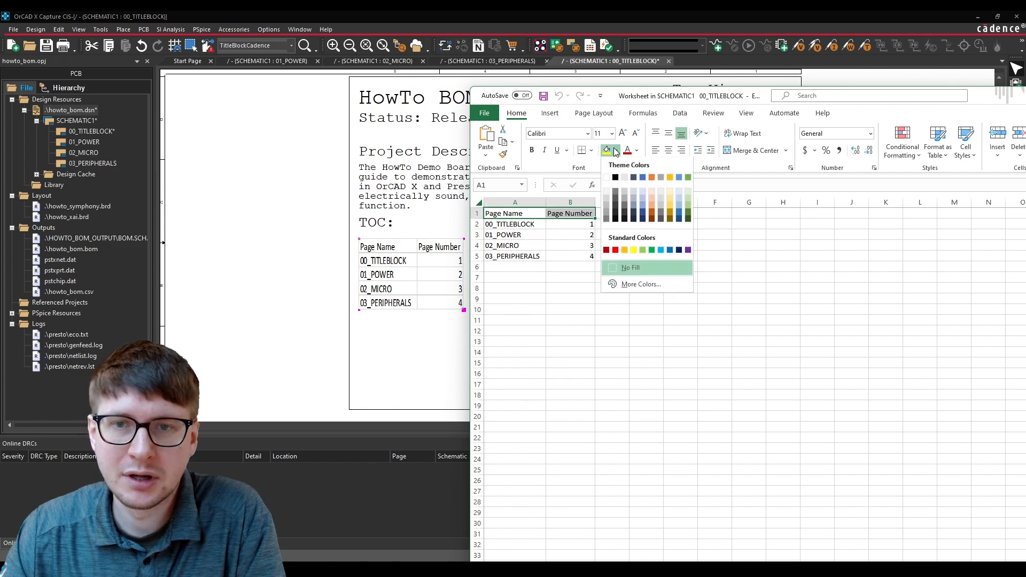
pyautogui.click(644, 197)
pyautogui.click(567, 258)
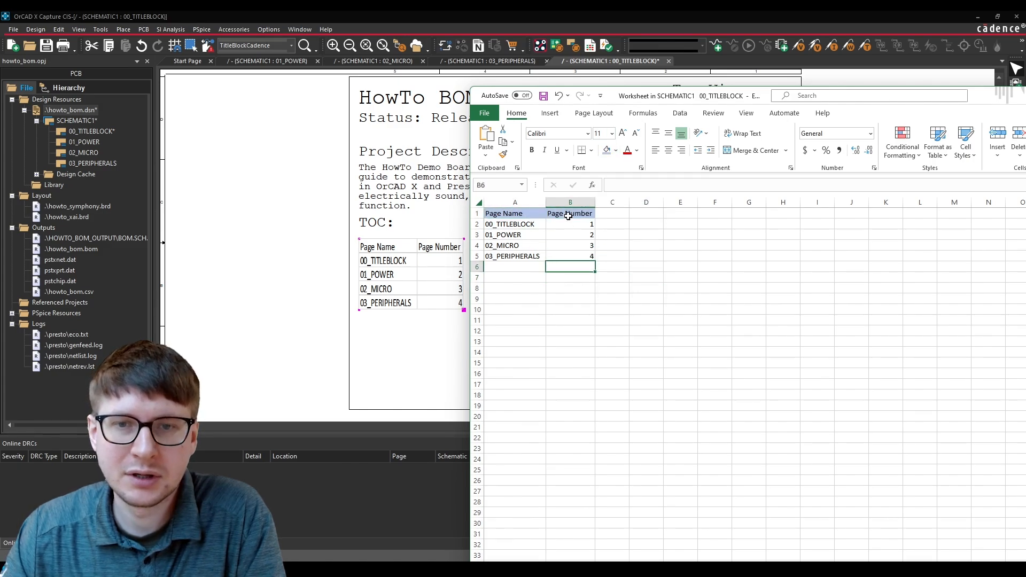
# Step: Make the Page Name and Page Number headers bold and apply all borders to the table in A1:B5
pyautogui.moveTo(569, 214); pyautogui.dragTo(537, 215)
pyautogui.click(532, 150)
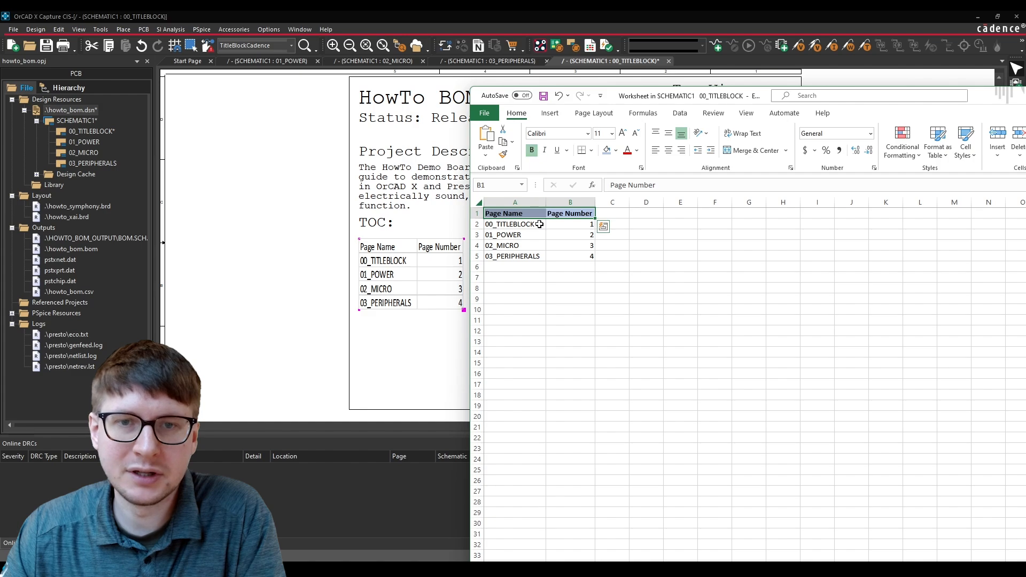
pyautogui.click(550, 245)
pyautogui.moveTo(533, 215); pyautogui.dragTo(569, 255)
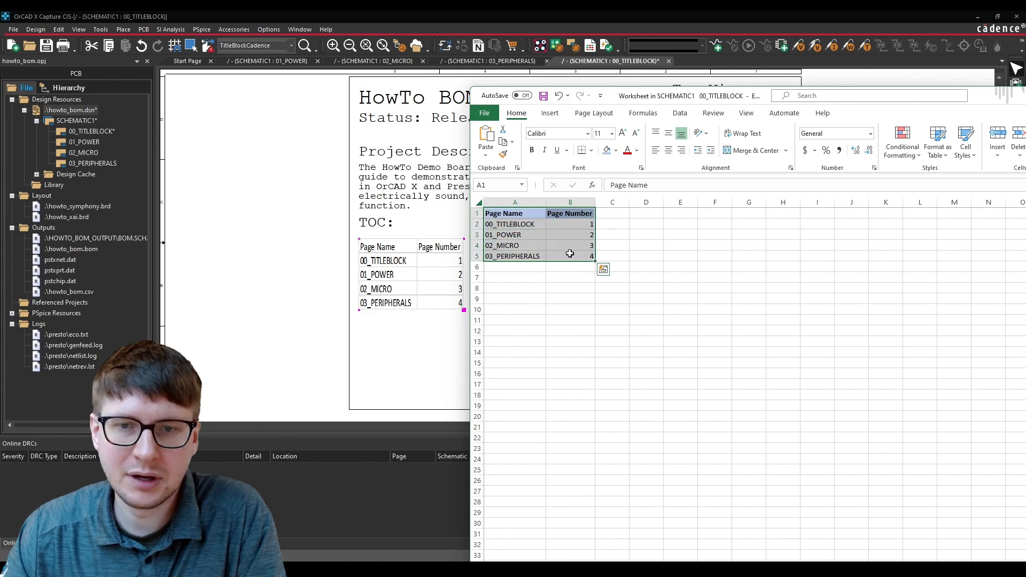
pyautogui.click(591, 151)
pyautogui.click(601, 256)
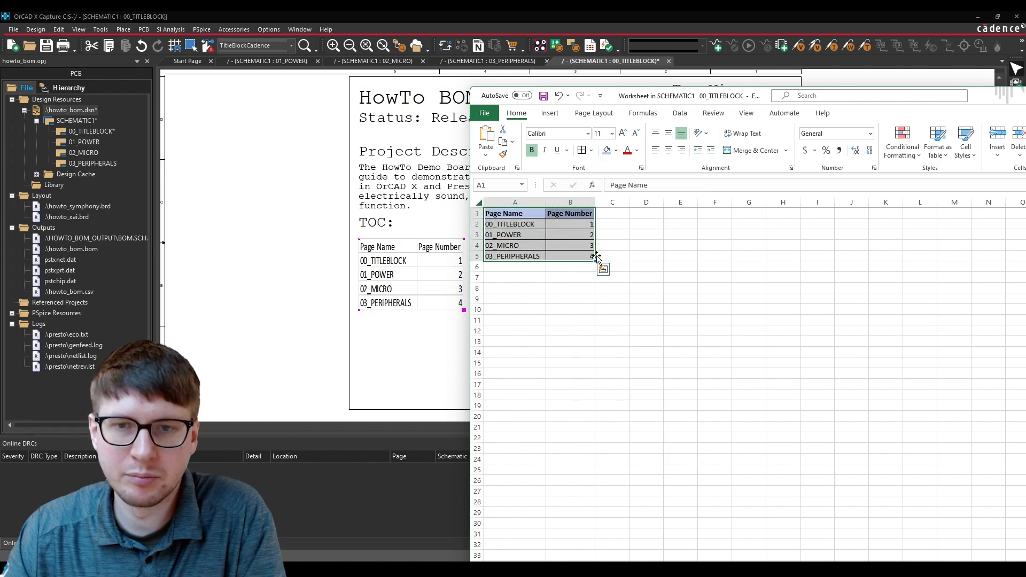
# Step: Center the page numbers in B2:B5 and close the embedded worksheet to return to the title page
pyautogui.moveTo(587, 225); pyautogui.dragTo(580, 257)
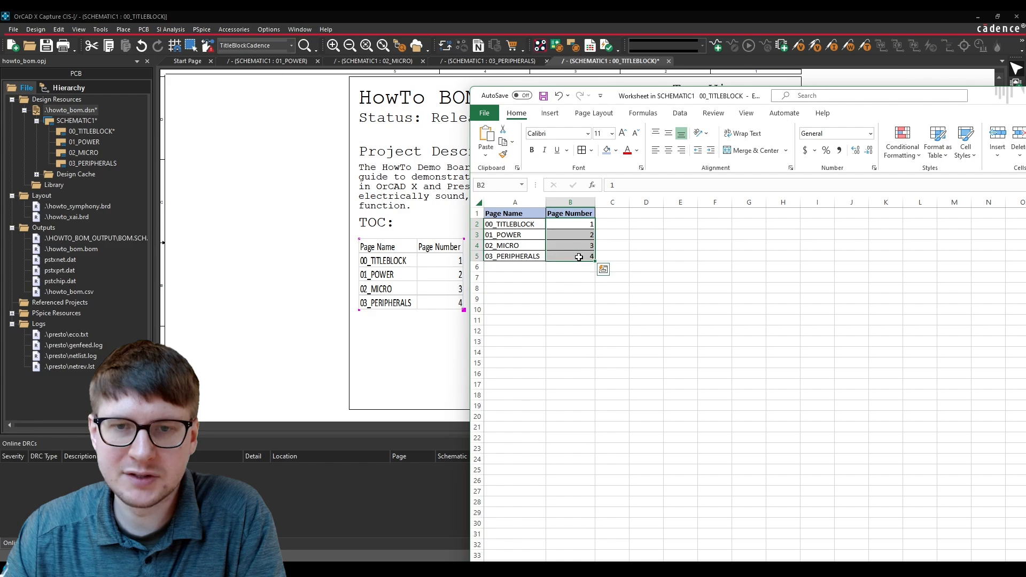
pyautogui.click(668, 152)
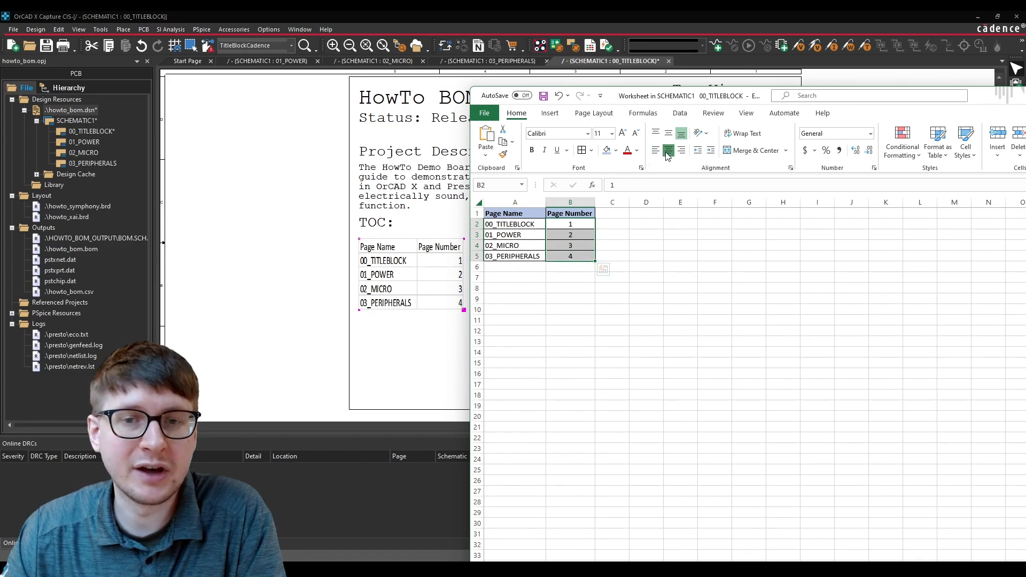
pyautogui.click(610, 255)
pyautogui.moveTo(578, 214); pyautogui.dragTo(576, 255)
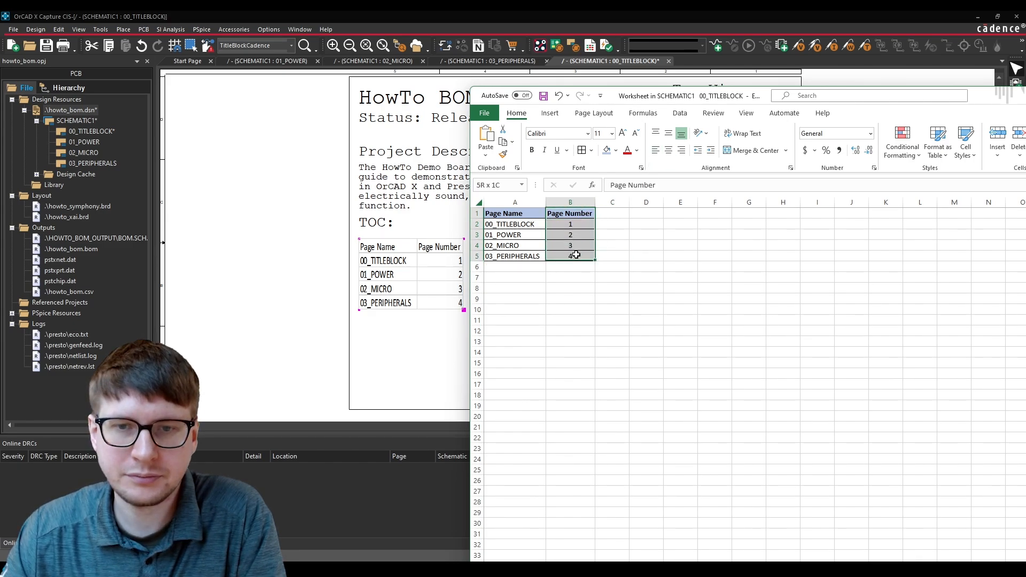
pyautogui.click(651, 244)
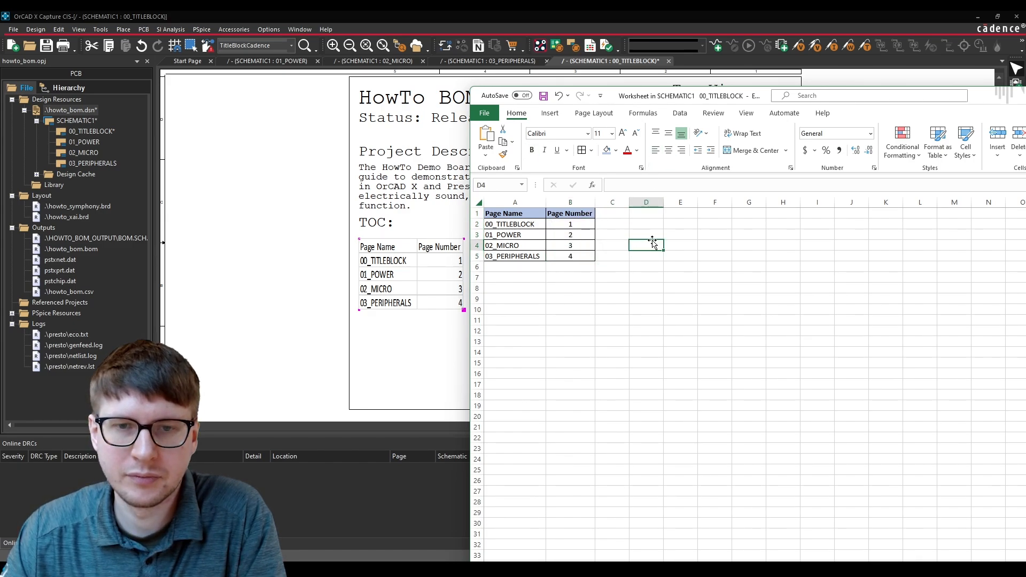
pyautogui.click(540, 97)
pyautogui.moveTo(498, 90); pyautogui.dragTo(318, 106)
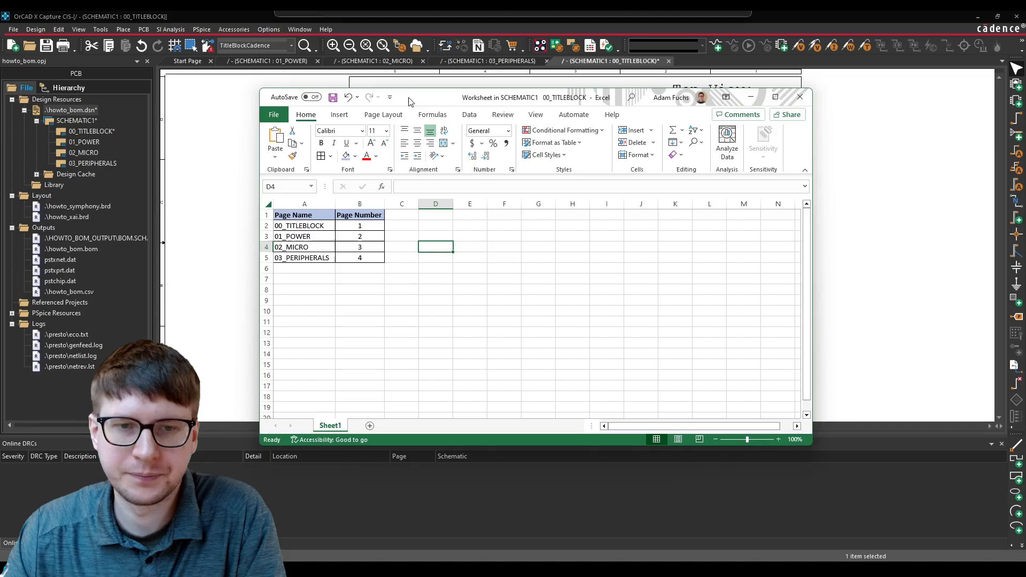
pyautogui.click(801, 97)
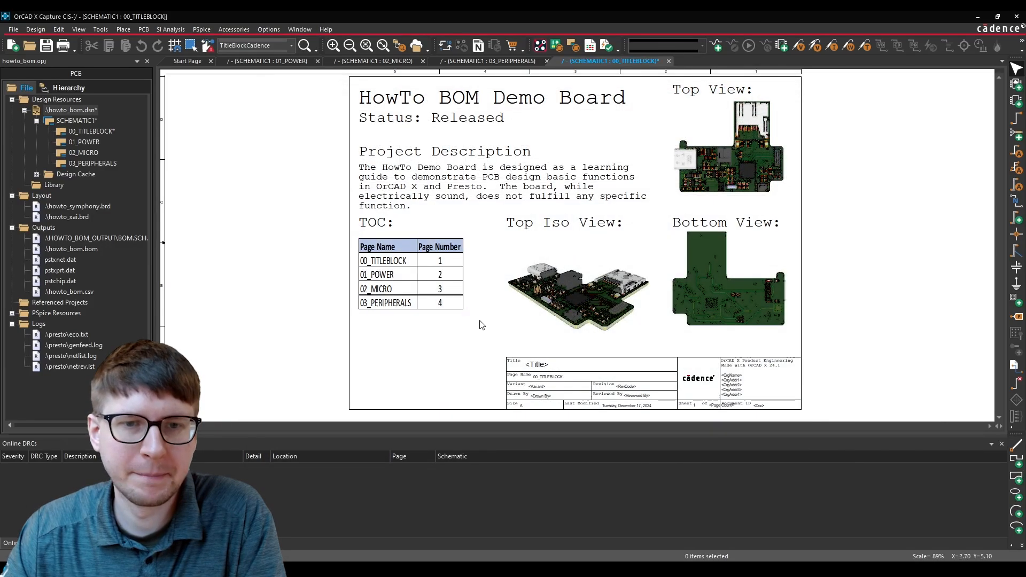
# Step: Reduce the height of the table of contents below the TOC: label slightly, keeping its width, and deselect it
pyautogui.click(449, 292)
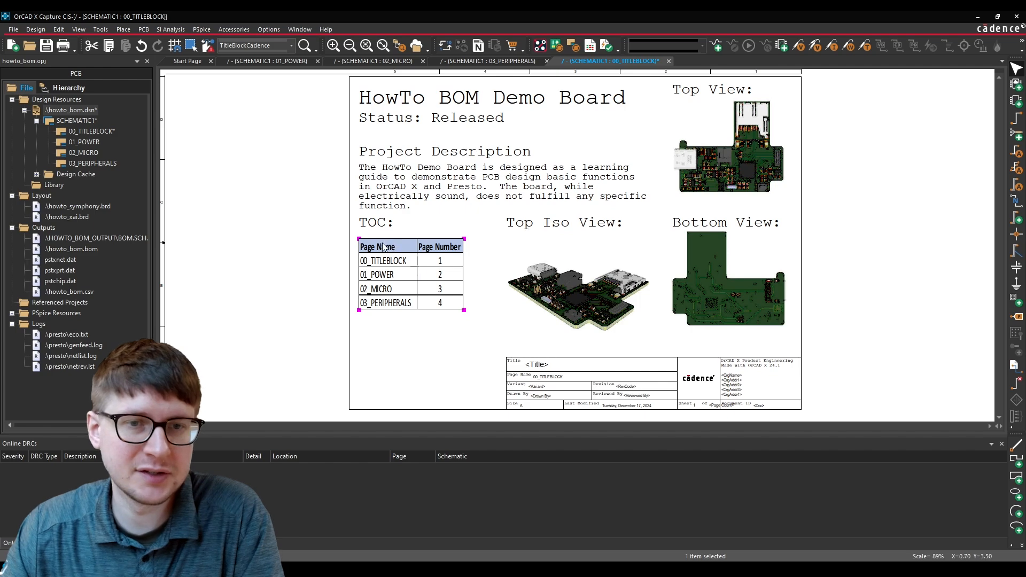
pyautogui.moveTo(464, 312); pyautogui.dragTo(465, 304)
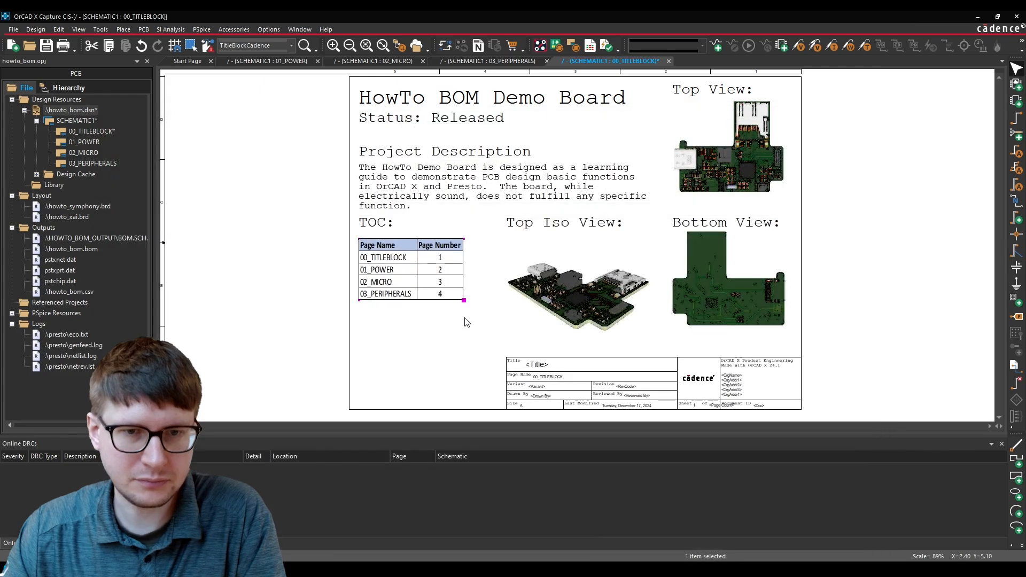
pyautogui.click(467, 322)
pyautogui.click(421, 250)
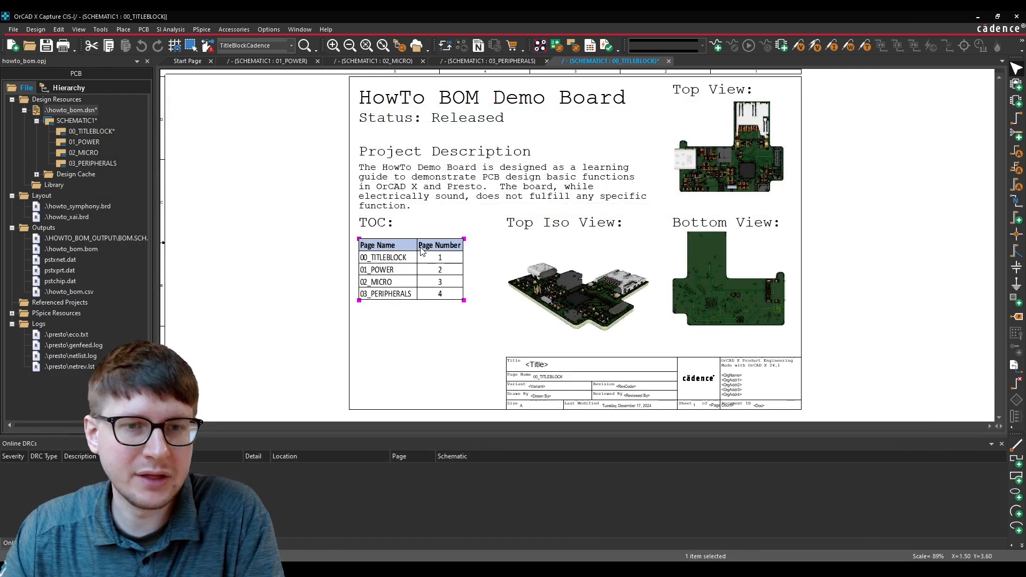
pyautogui.click(451, 312)
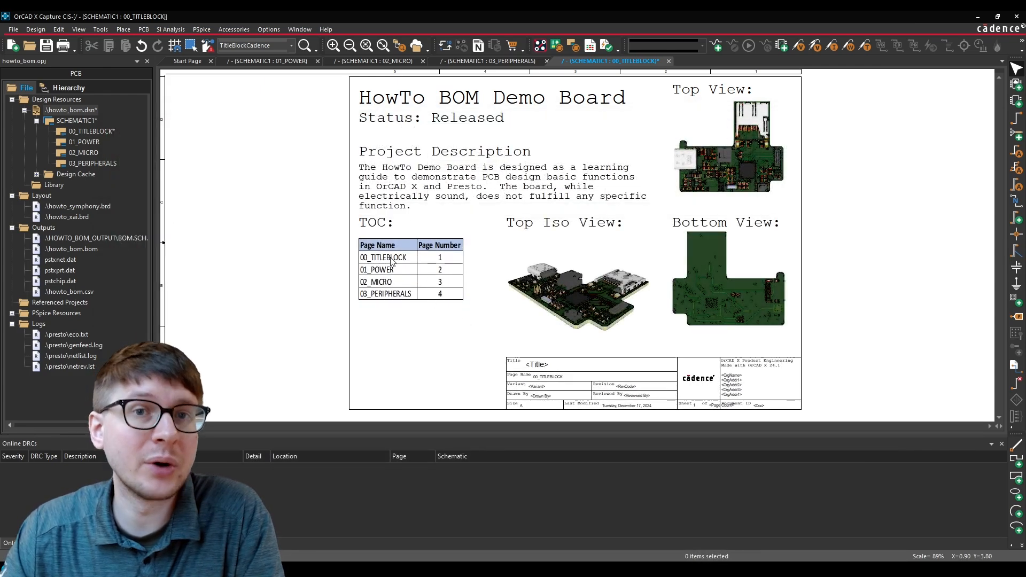